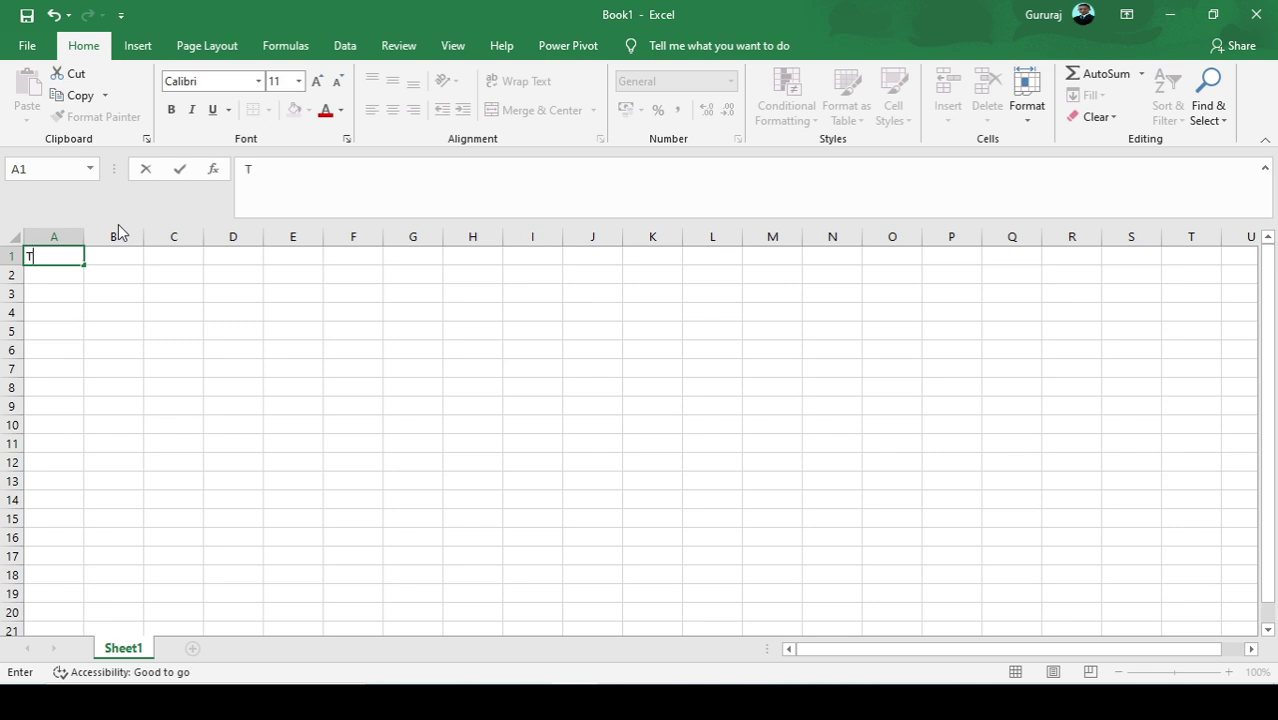
Enter the title "TECH COMPUTER PVT LTD." in A1 and merge and center it across A1:E1
text(COMPUTER P)
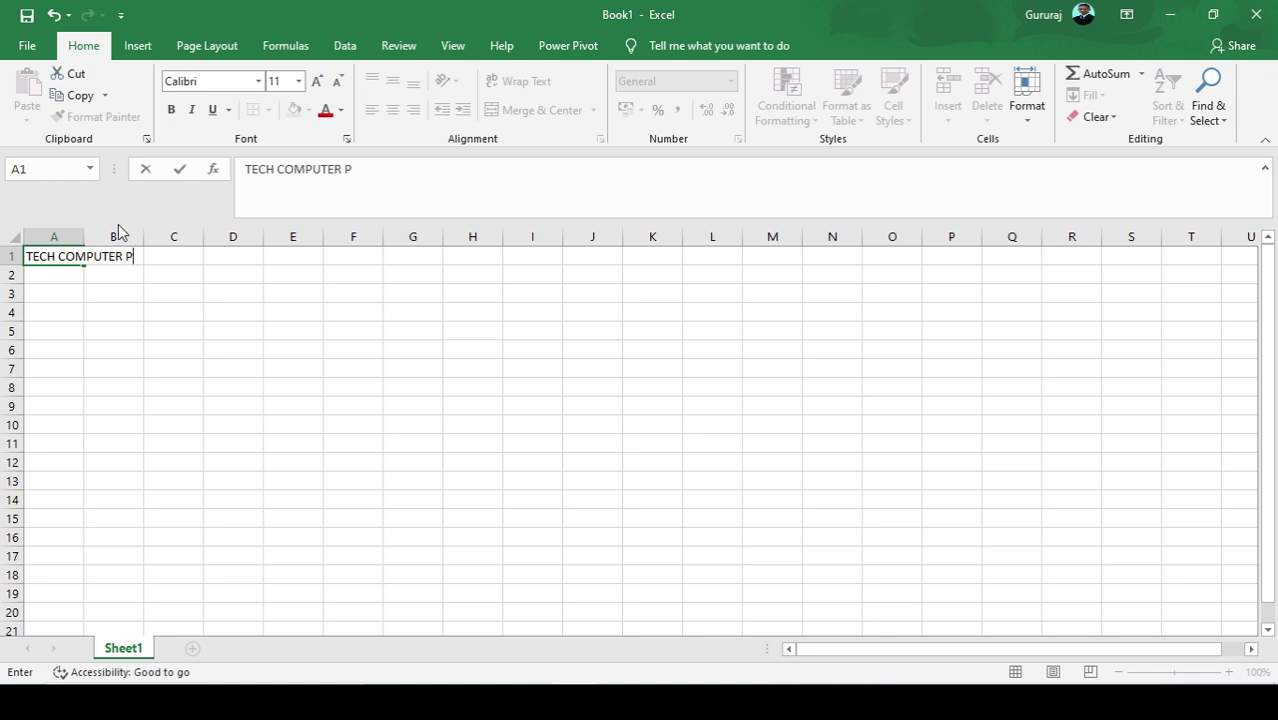
text(VT LTD.)
click(170, 311)
click(62, 255)
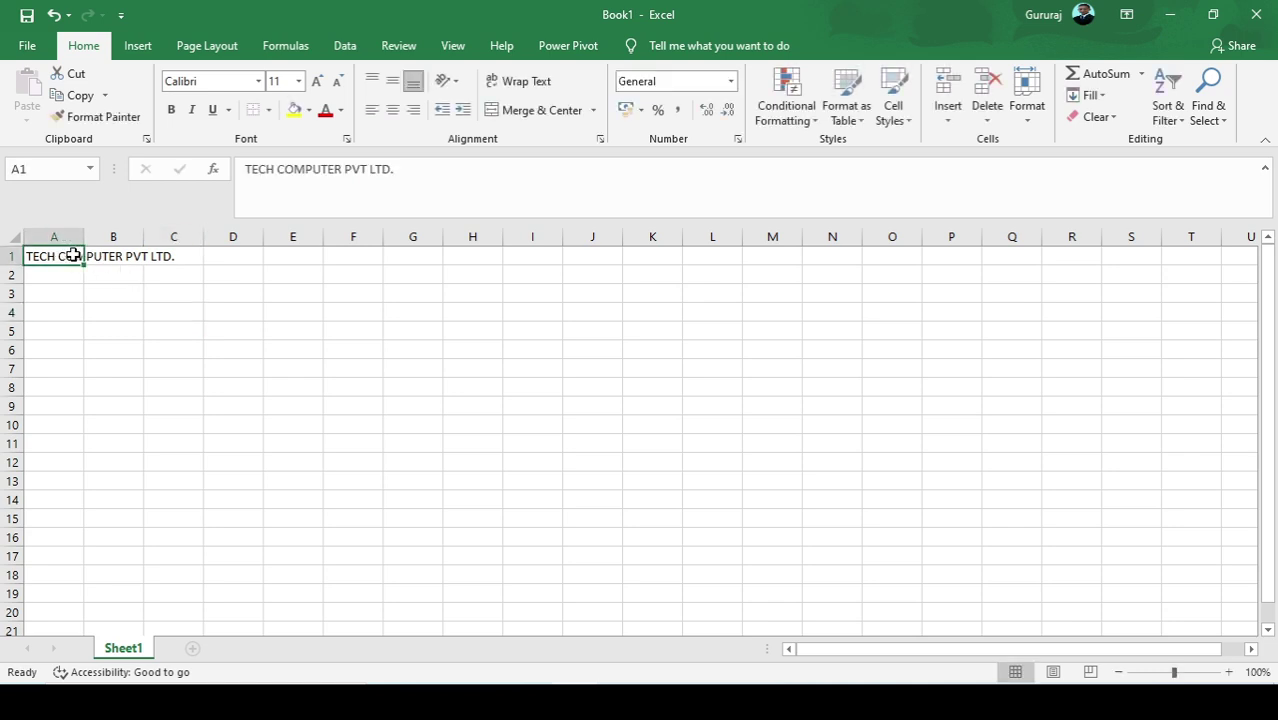
drag(73, 255, 288, 258)
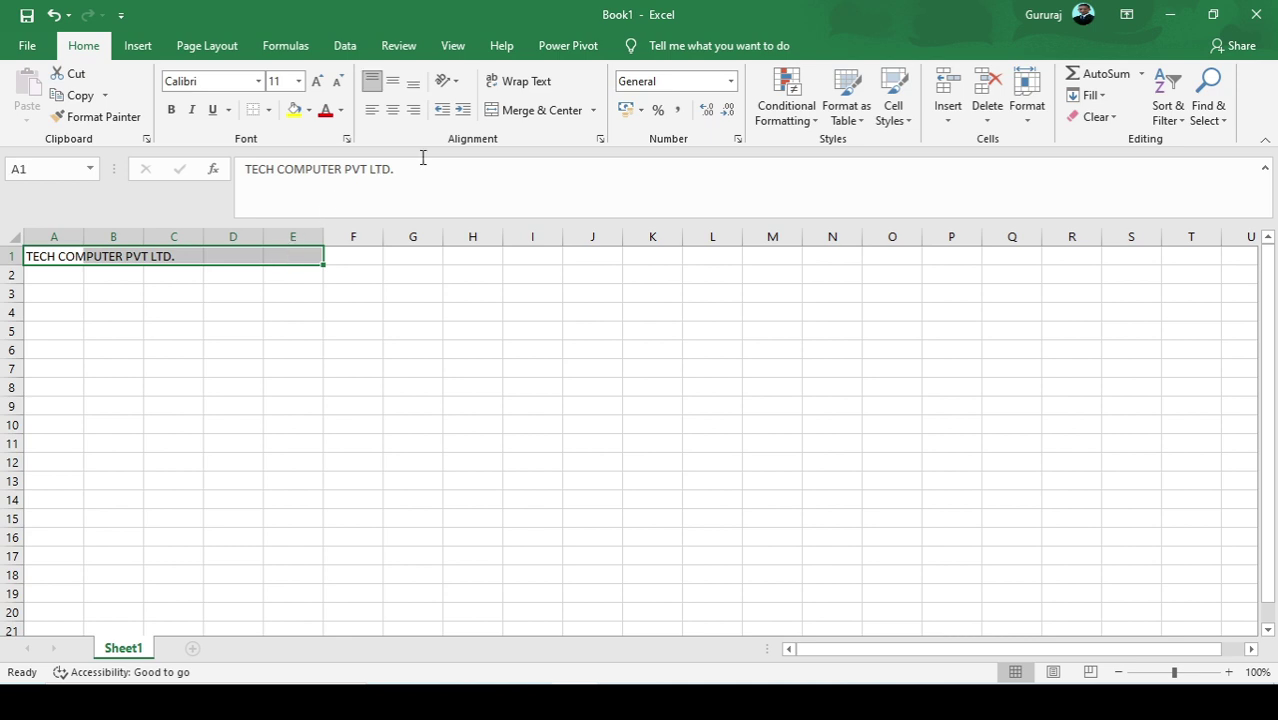
click(522, 115)
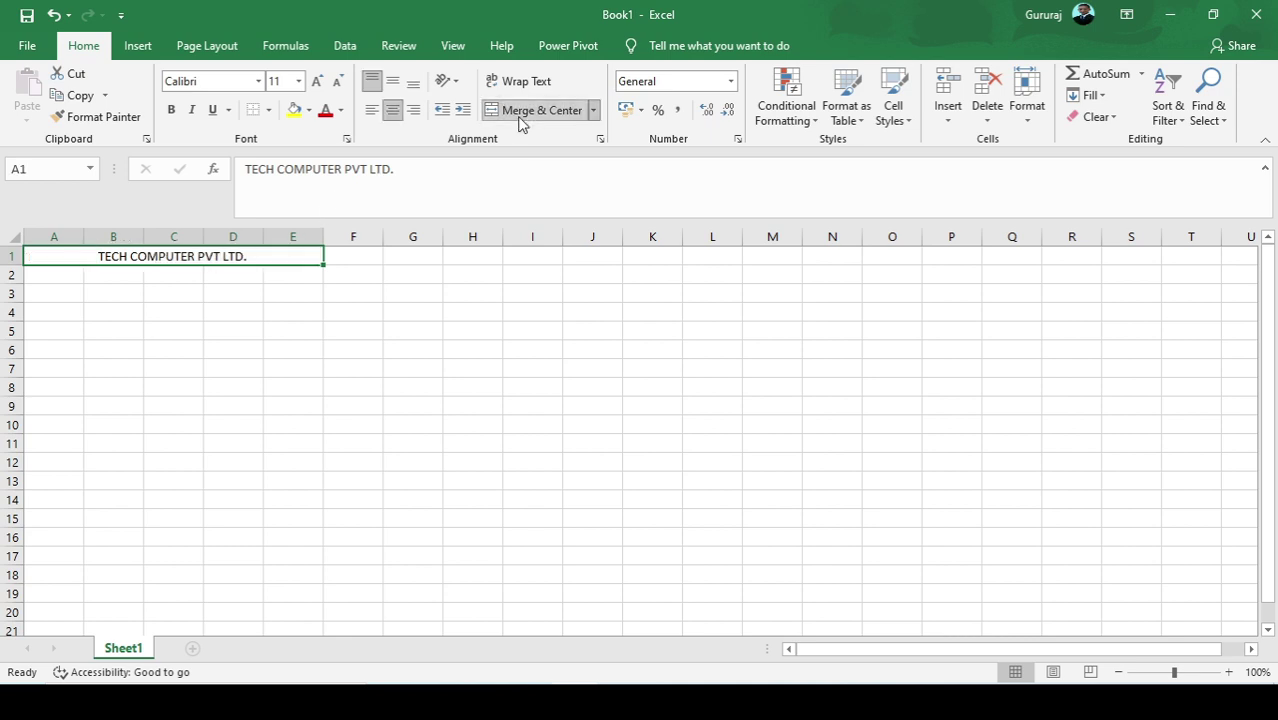
Enter the company's street address in A2 and merge and center it across A2:E2
click(81, 278)
text(S.)
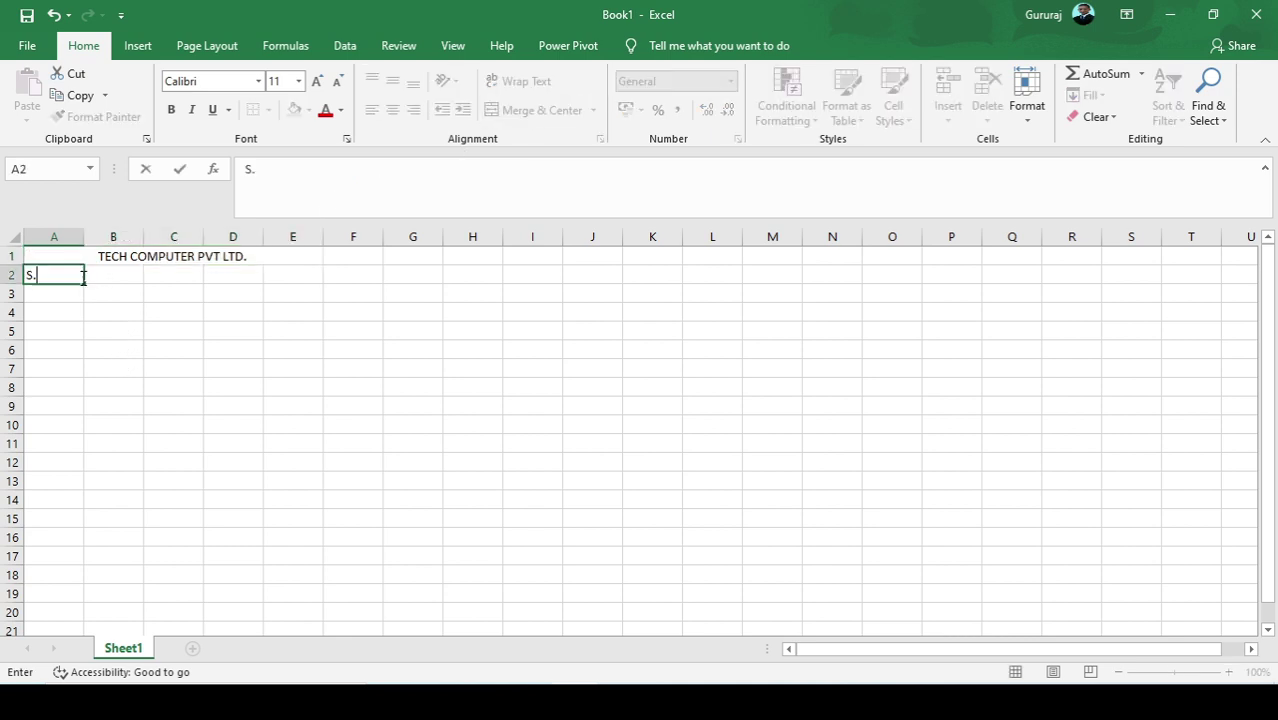
text( P Roaf)
key(BackSpace)
text(d Ba)
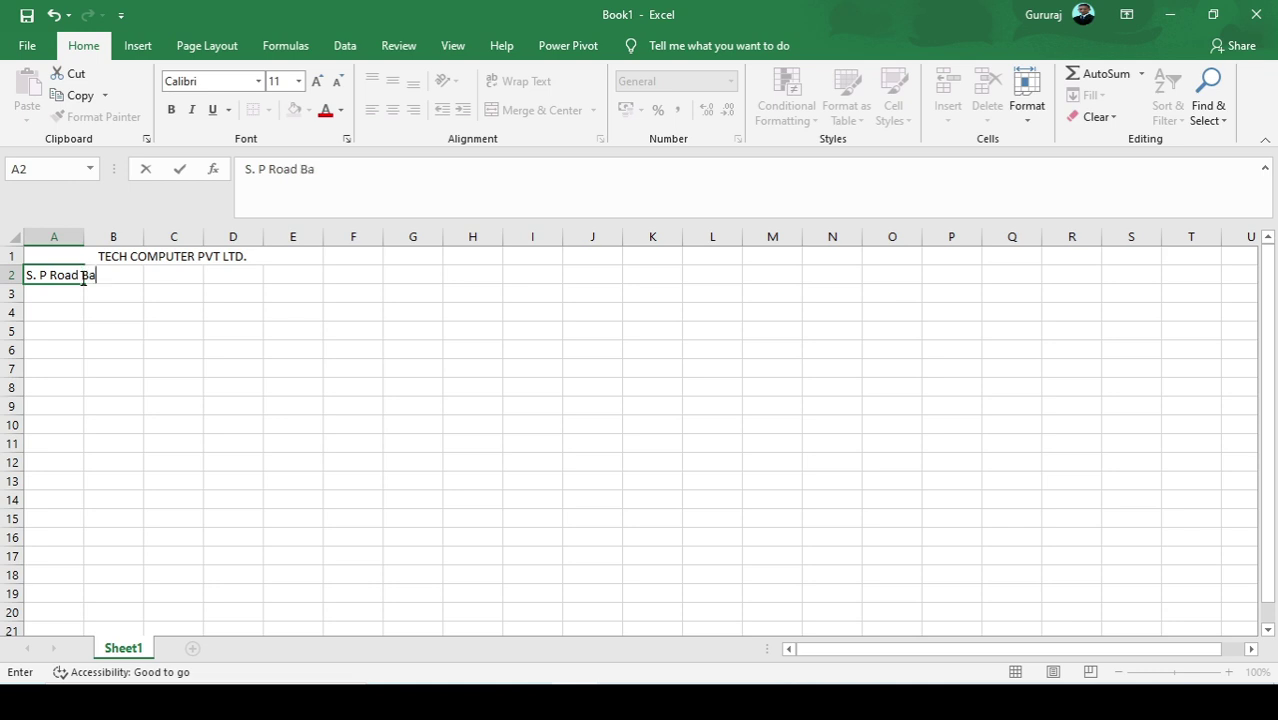
text(ngalore -.1)
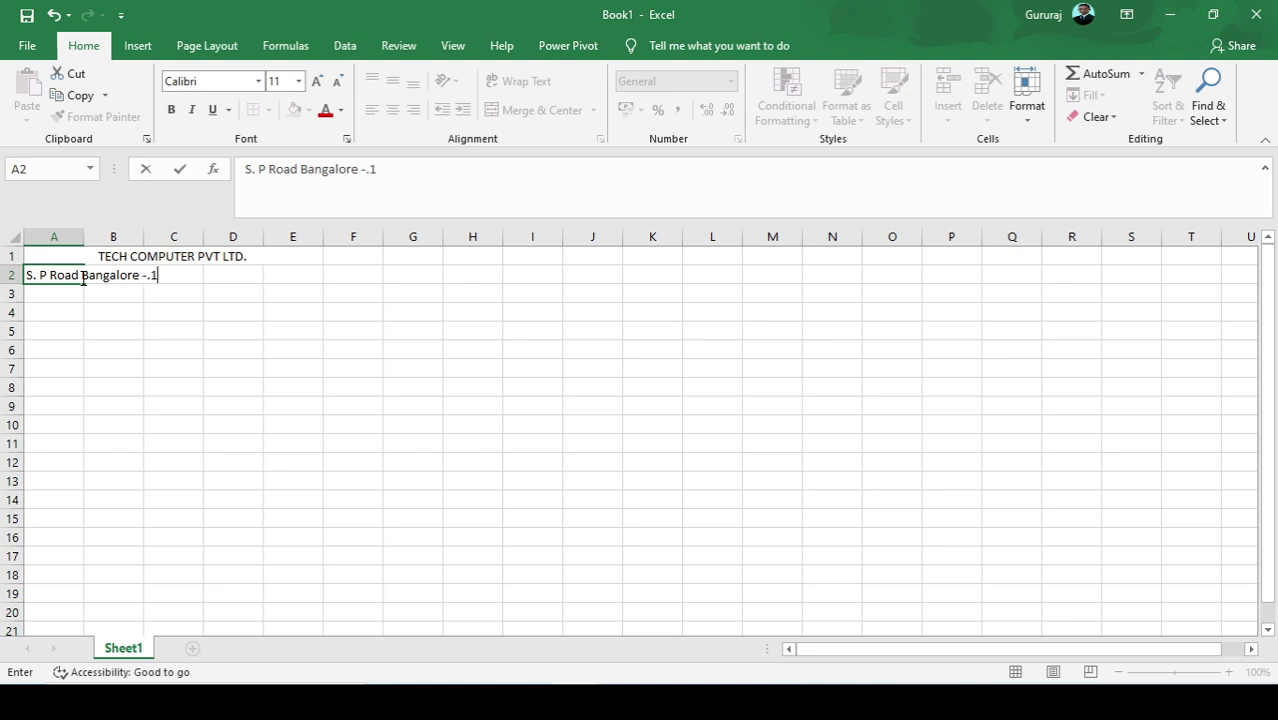
key(BackSpace)
key(BackSpace)
text(01)
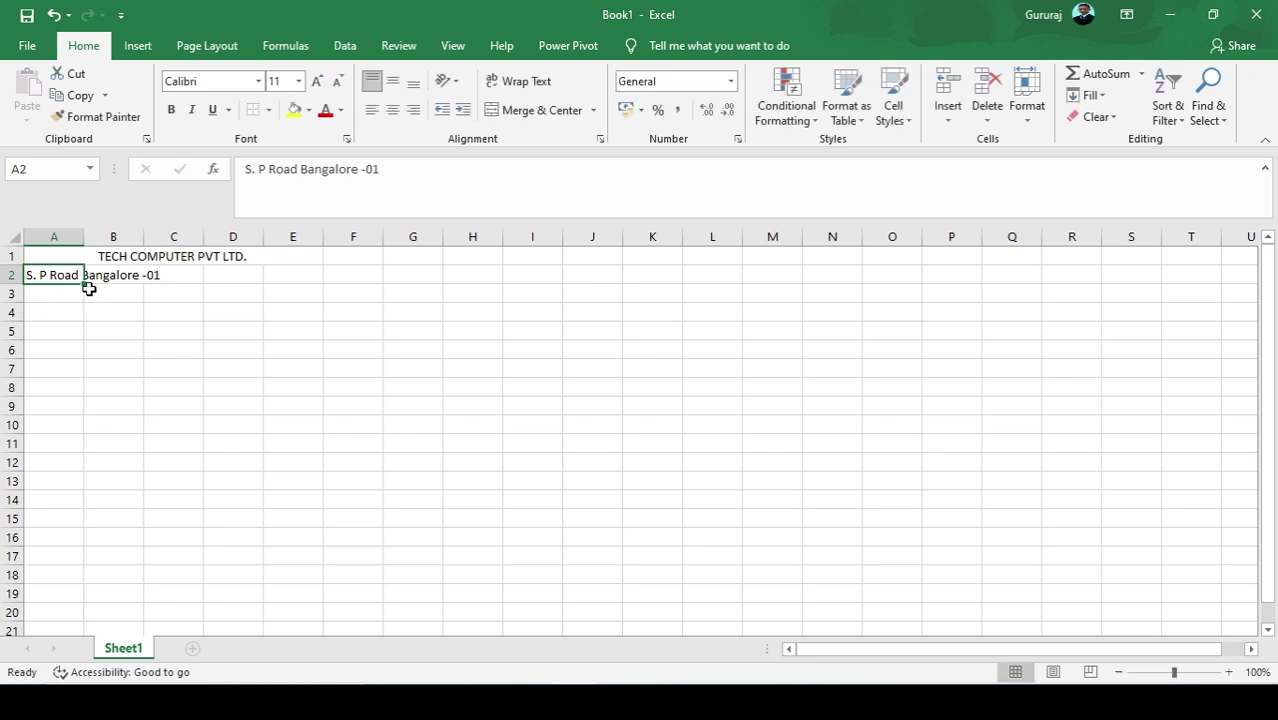
click(86, 314)
drag(60, 275, 290, 277)
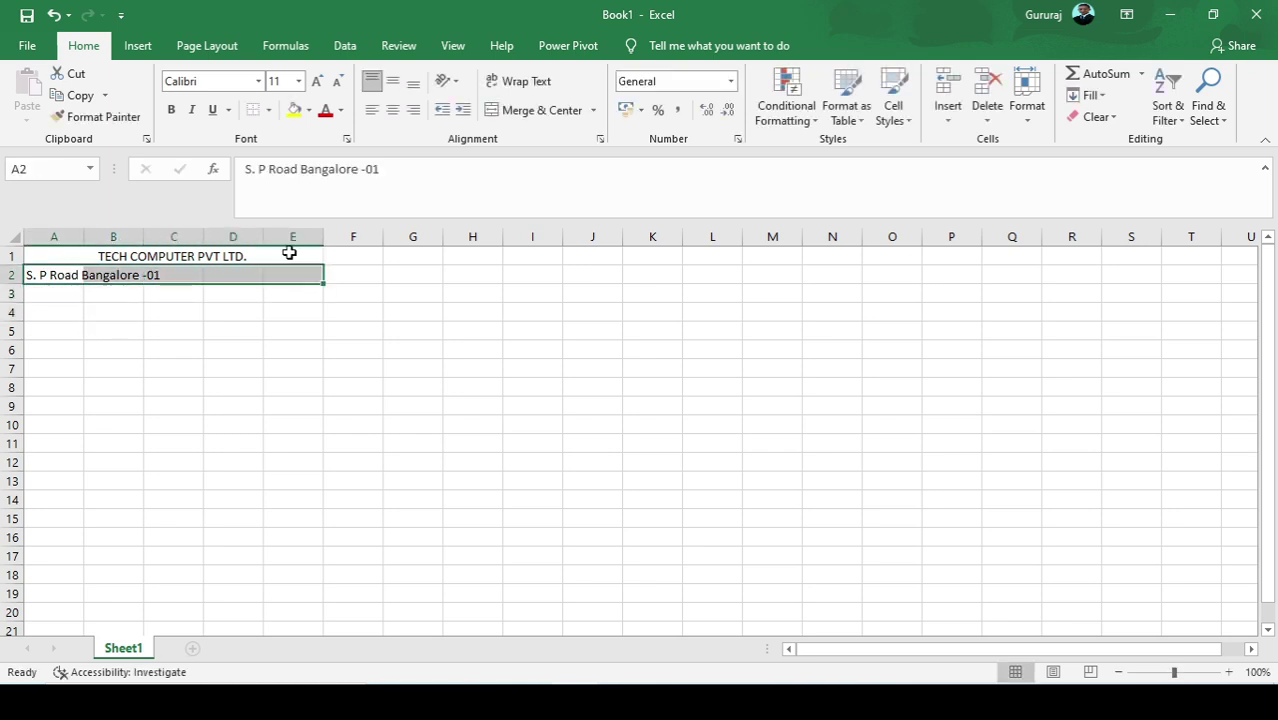
click(505, 111)
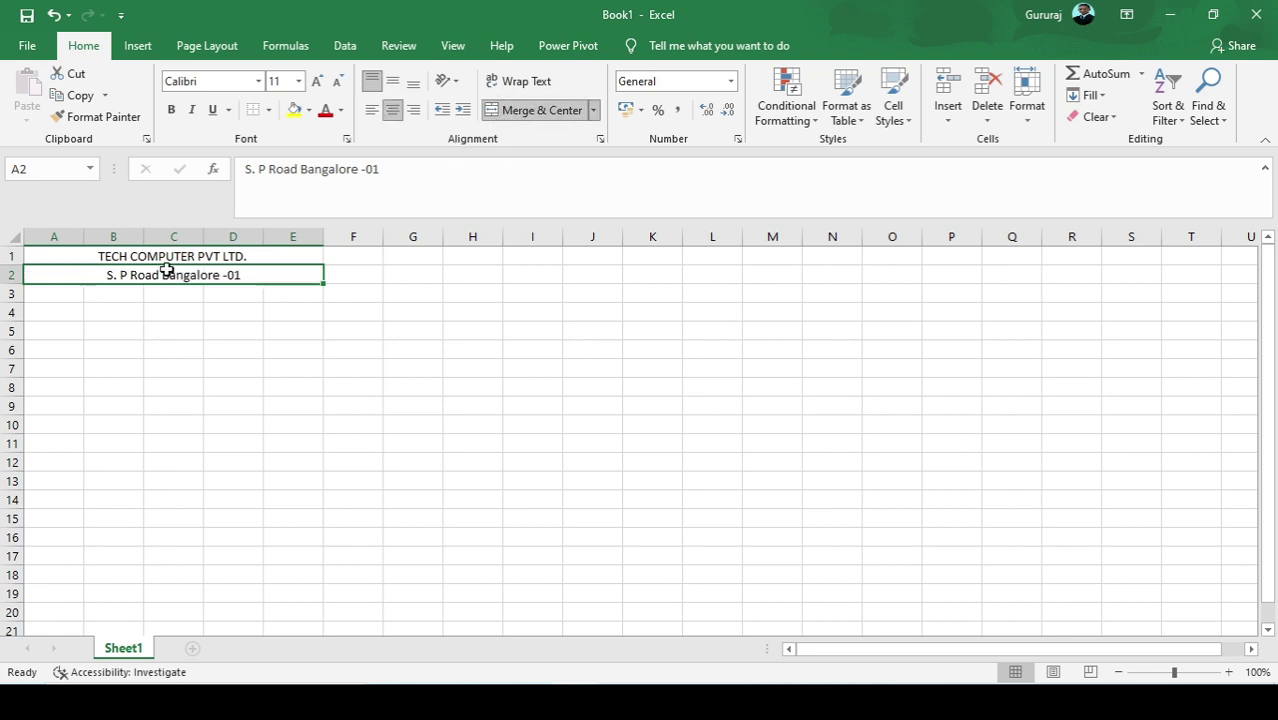
Enter the subtitle "BILL ENTRY IN EXCEL" in A3 and merge and center it across A3:E3
click(41, 296)
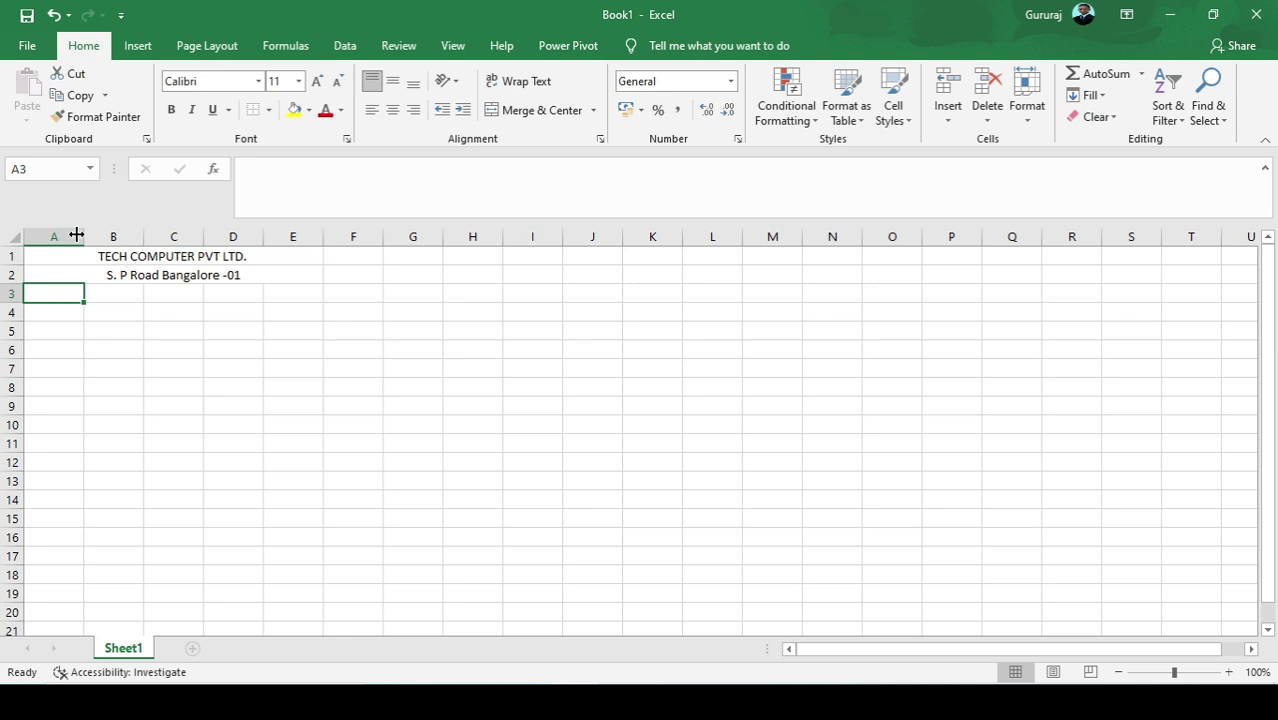
text(BIL)
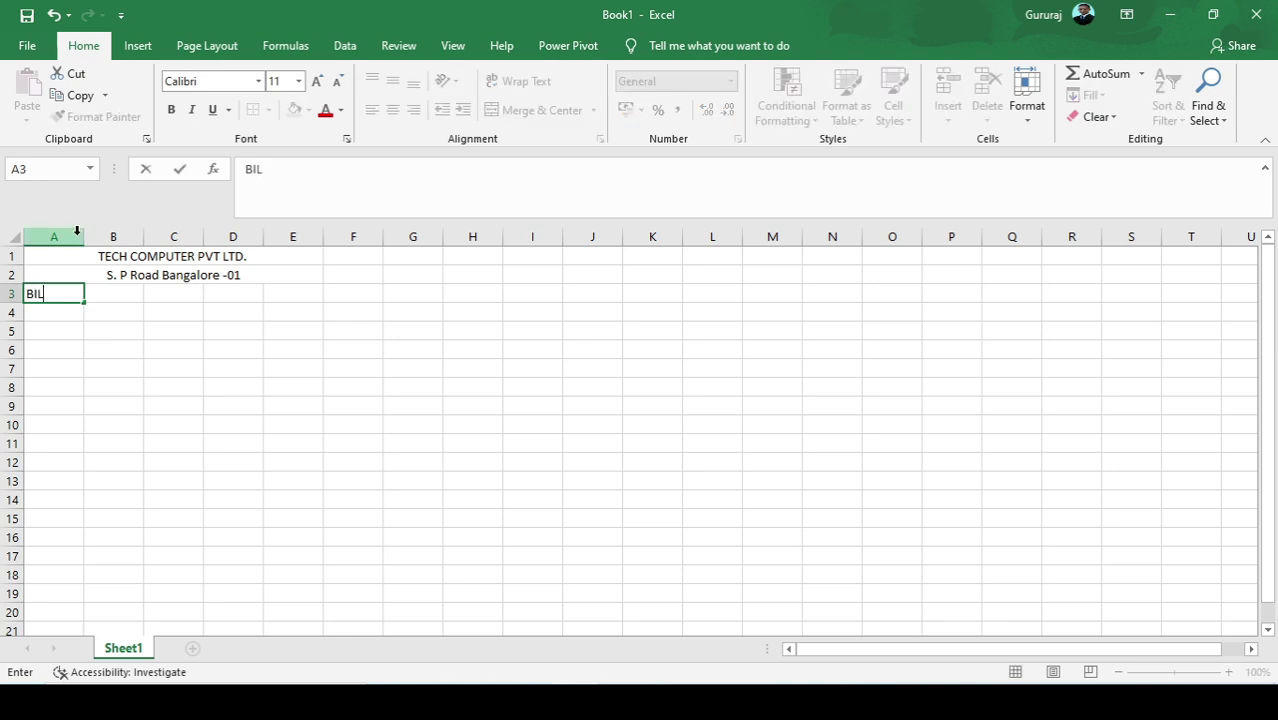
text(L ENTRY IN )
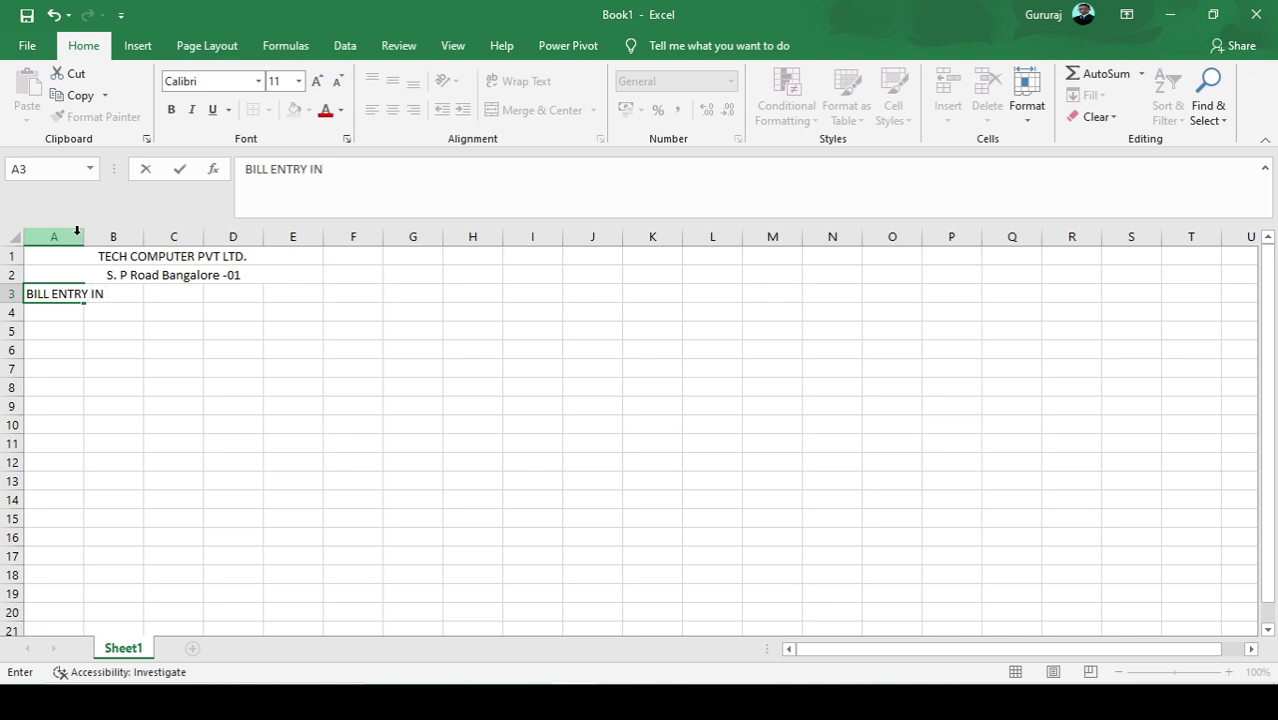
text(EXCEL)
click(114, 478)
drag(57, 294, 284, 290)
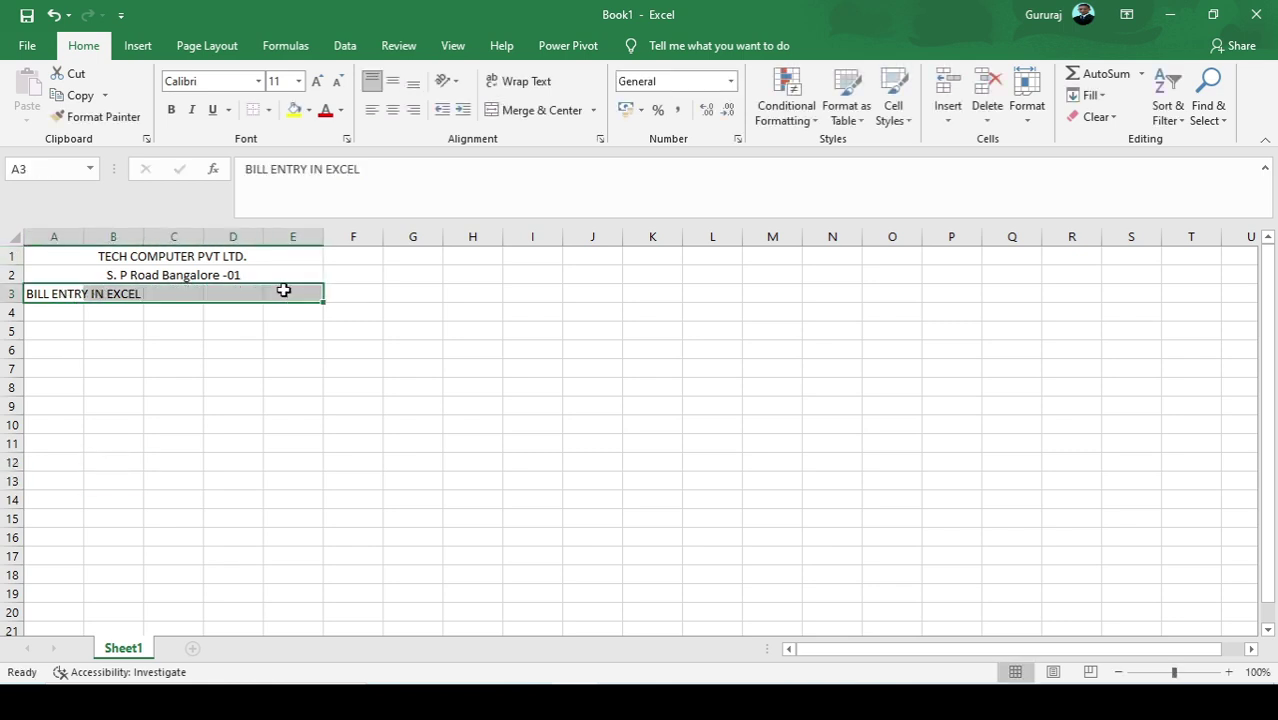
click(530, 118)
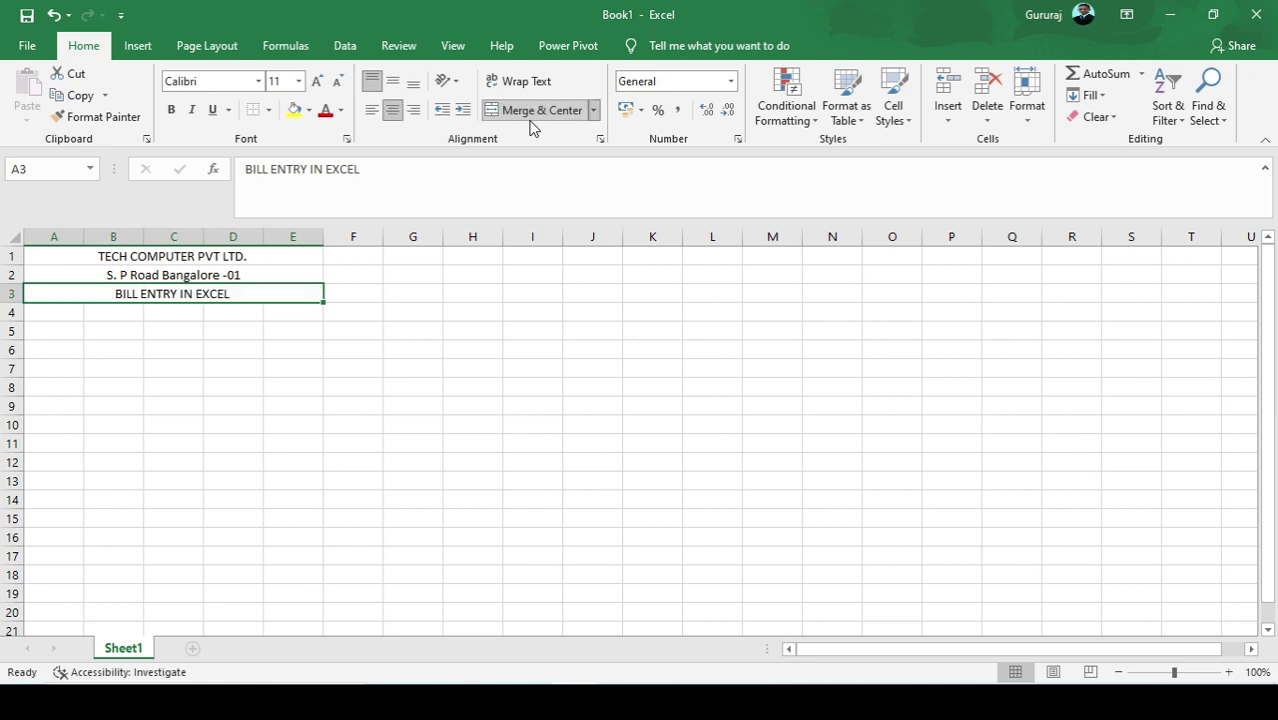
click(234, 351)
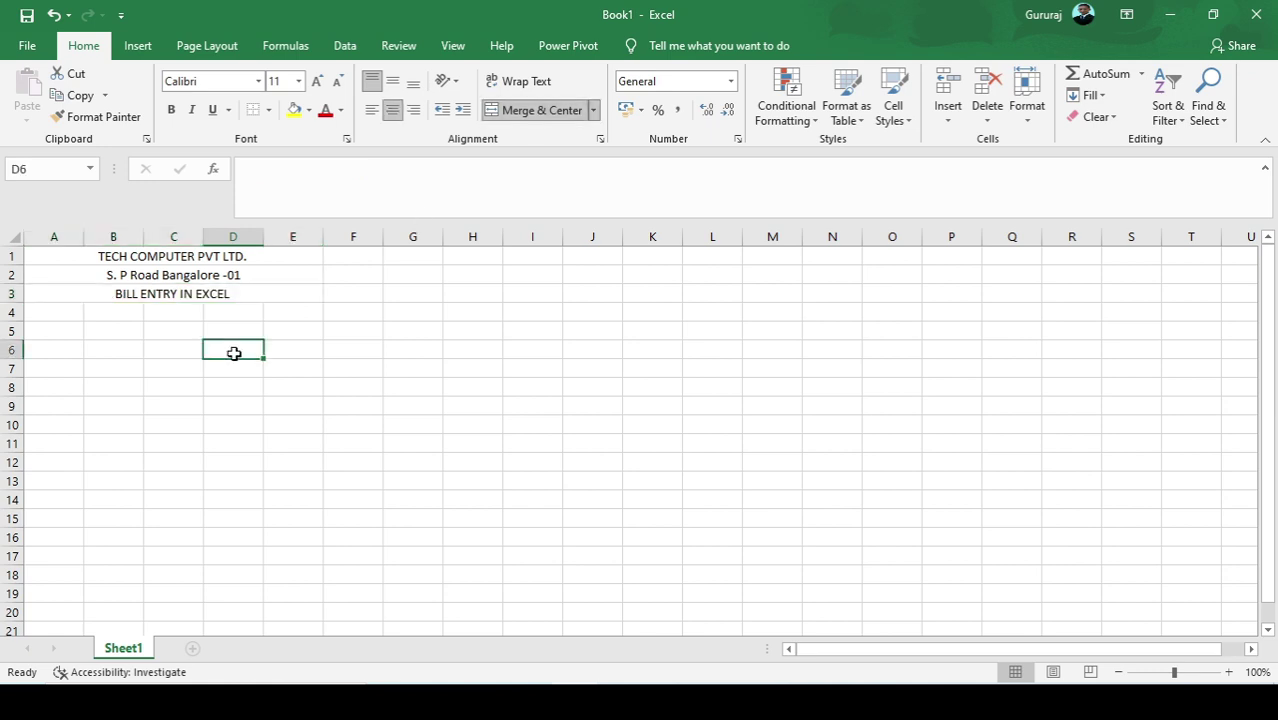
Enter the column heading "Sl. No." in cell A4
click(60, 314)
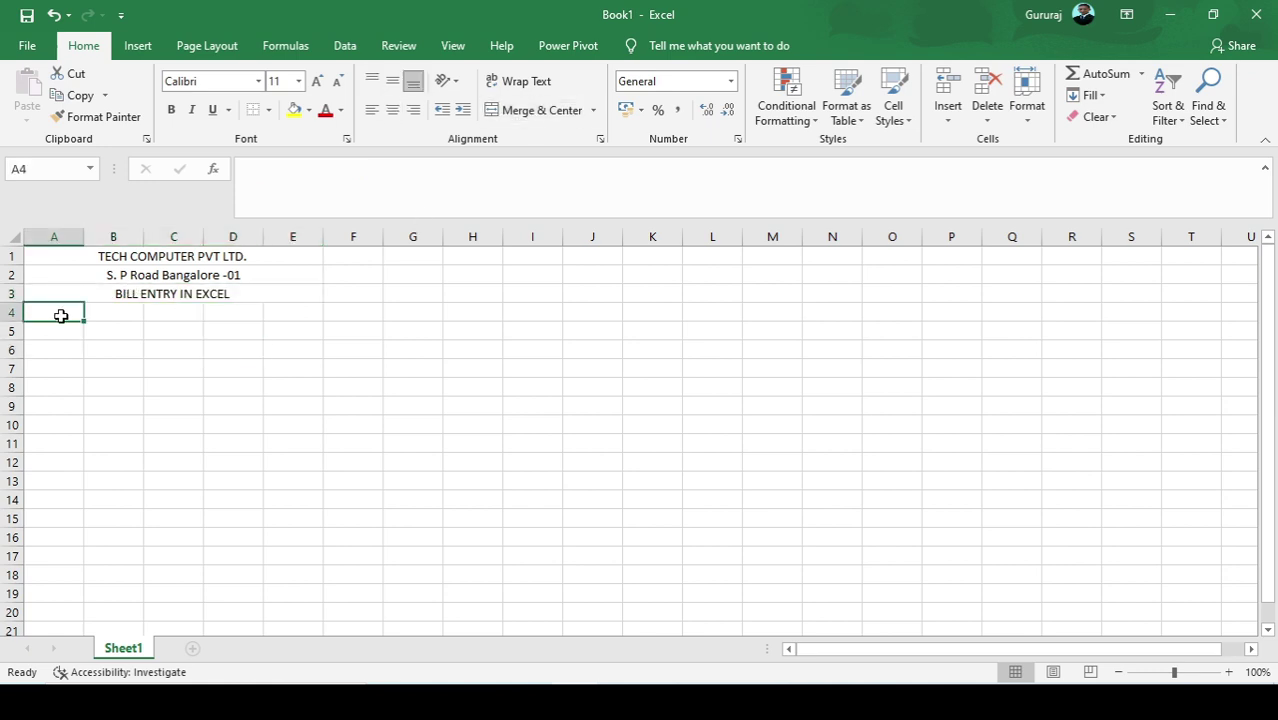
text(S)
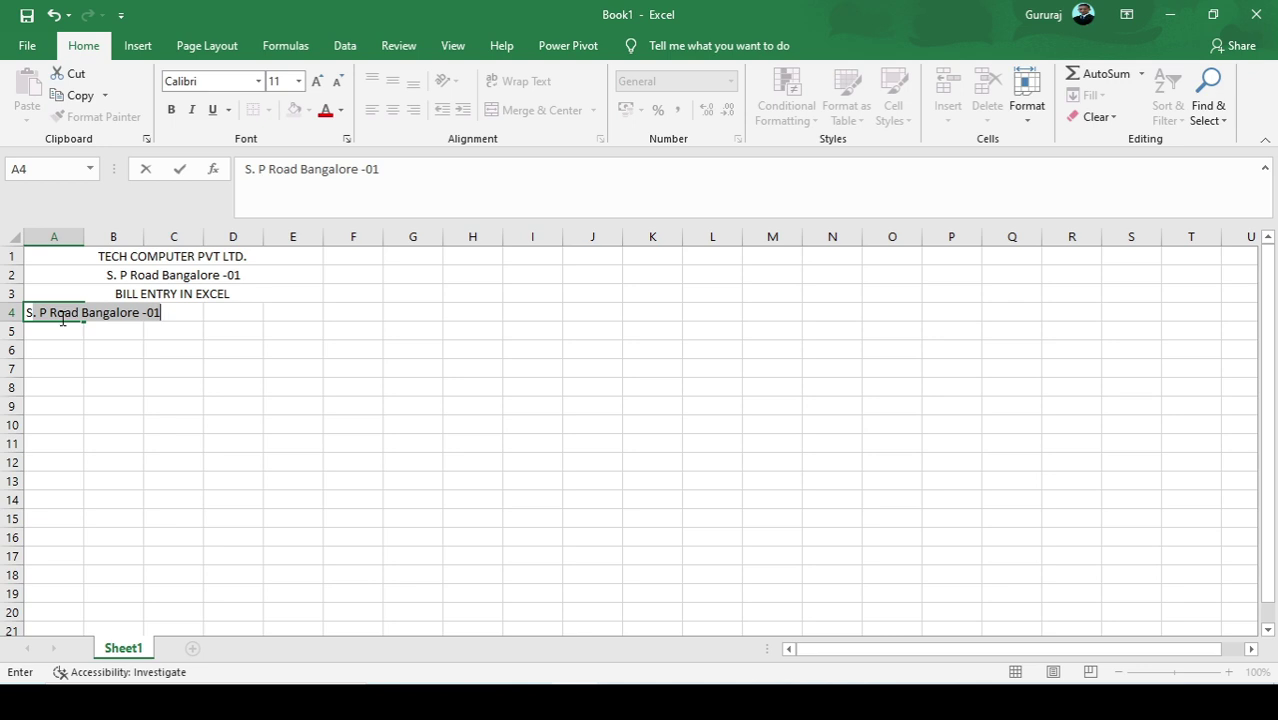
text(L)
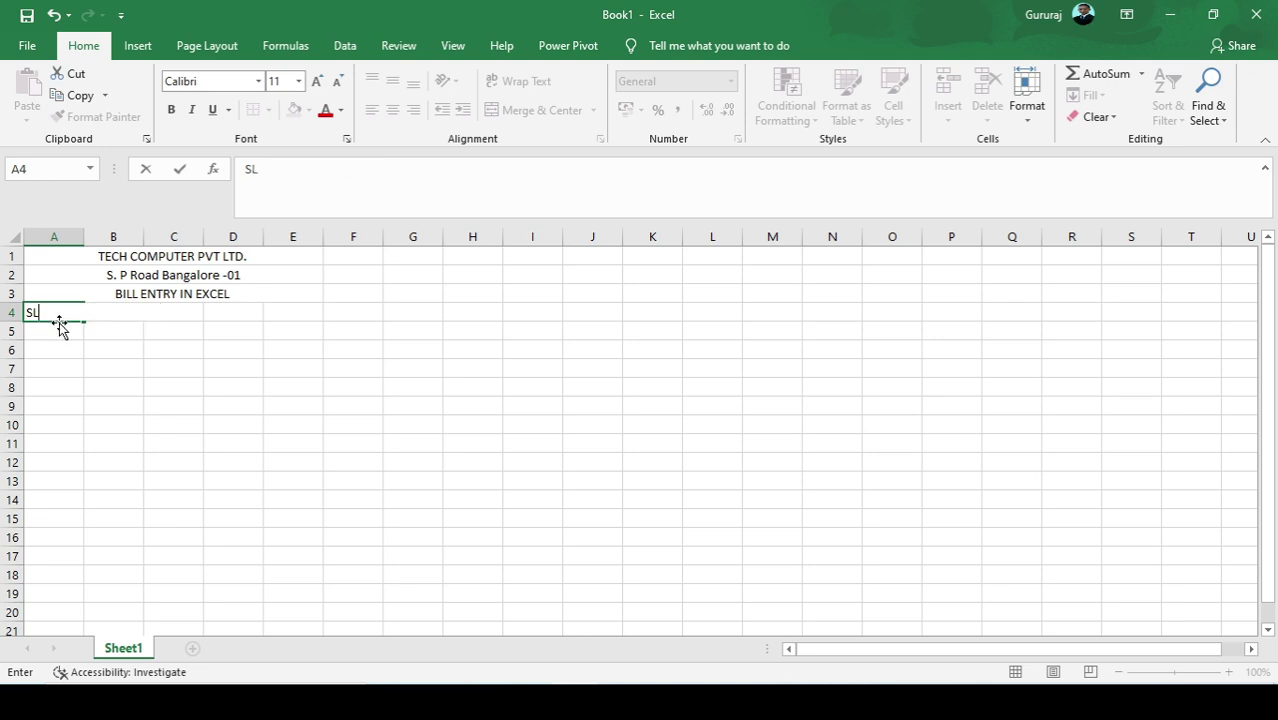
key(BackSpace)
text(l.)
key(ctrl+Return)
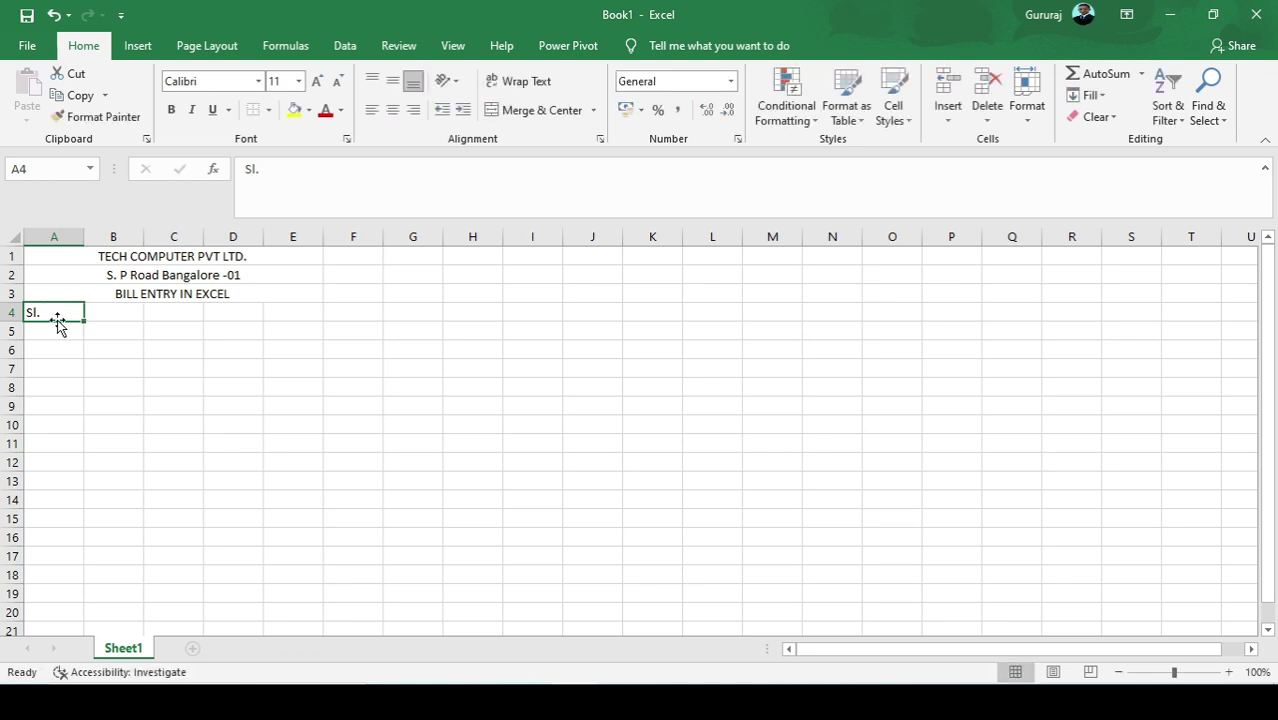
double_click(59, 313)
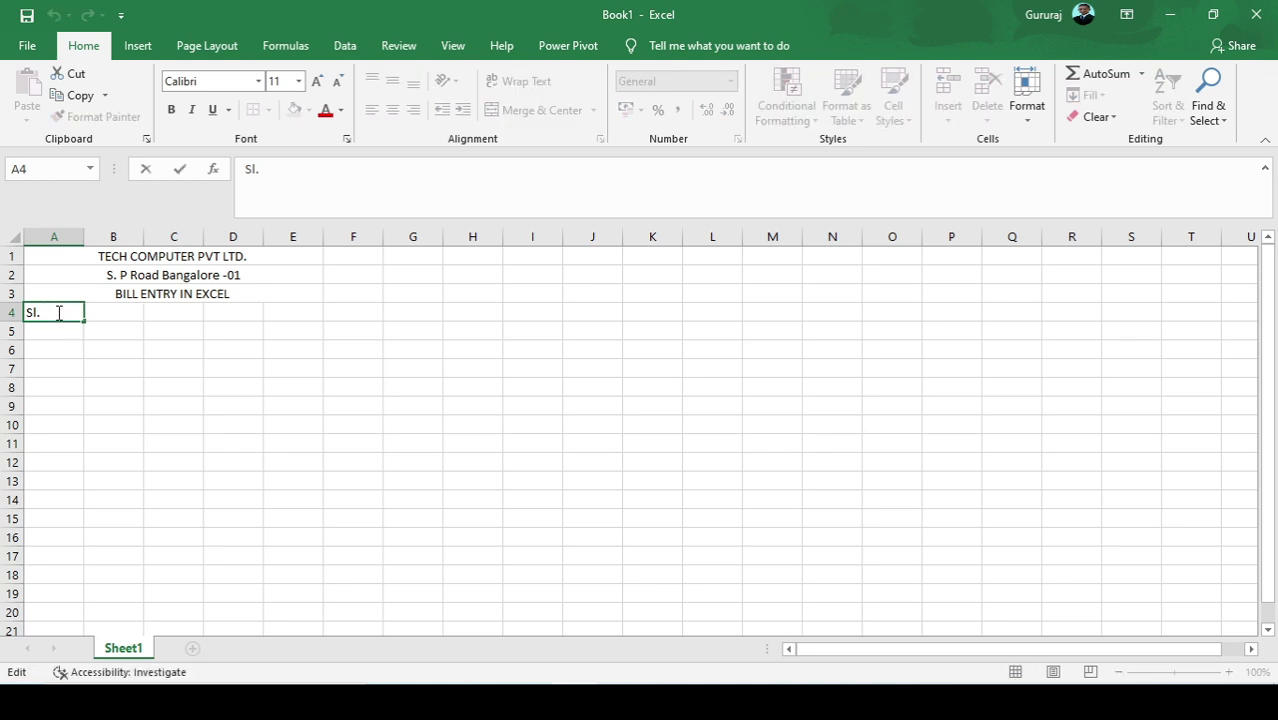
text(No.)
key(Tab)
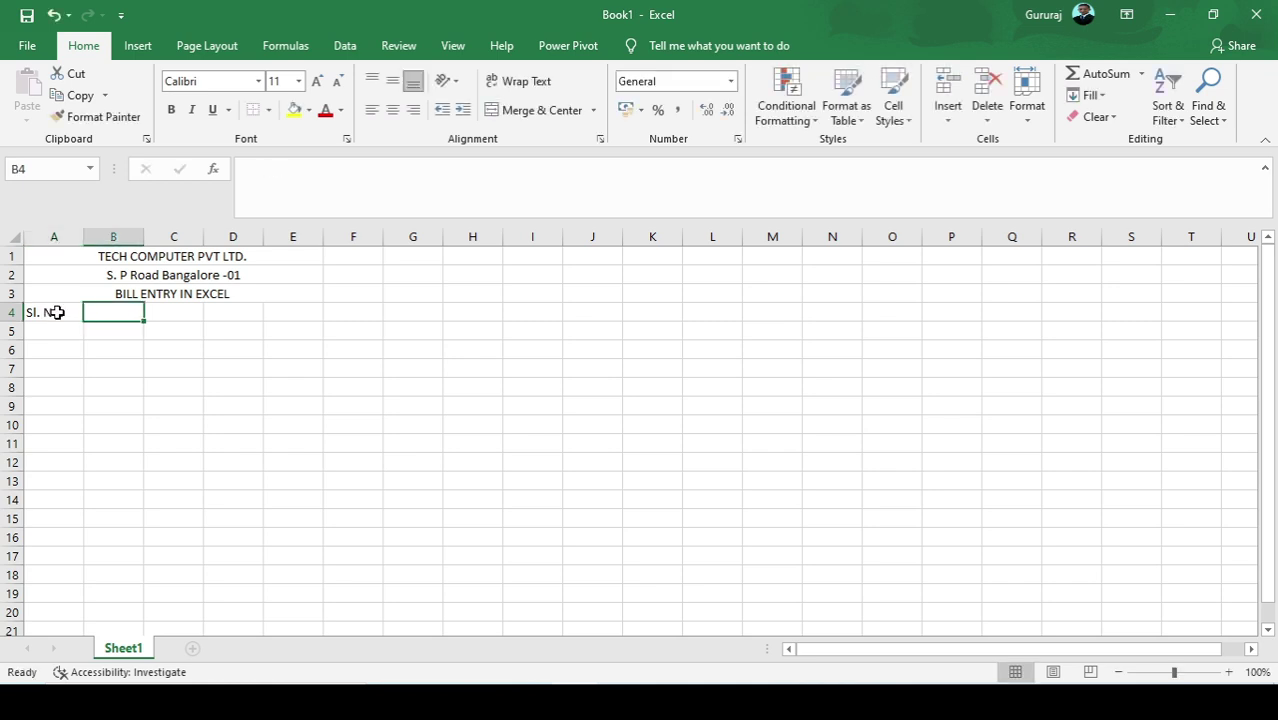
Enter the column heading "Name is Item" in cell B4
text(Nam)
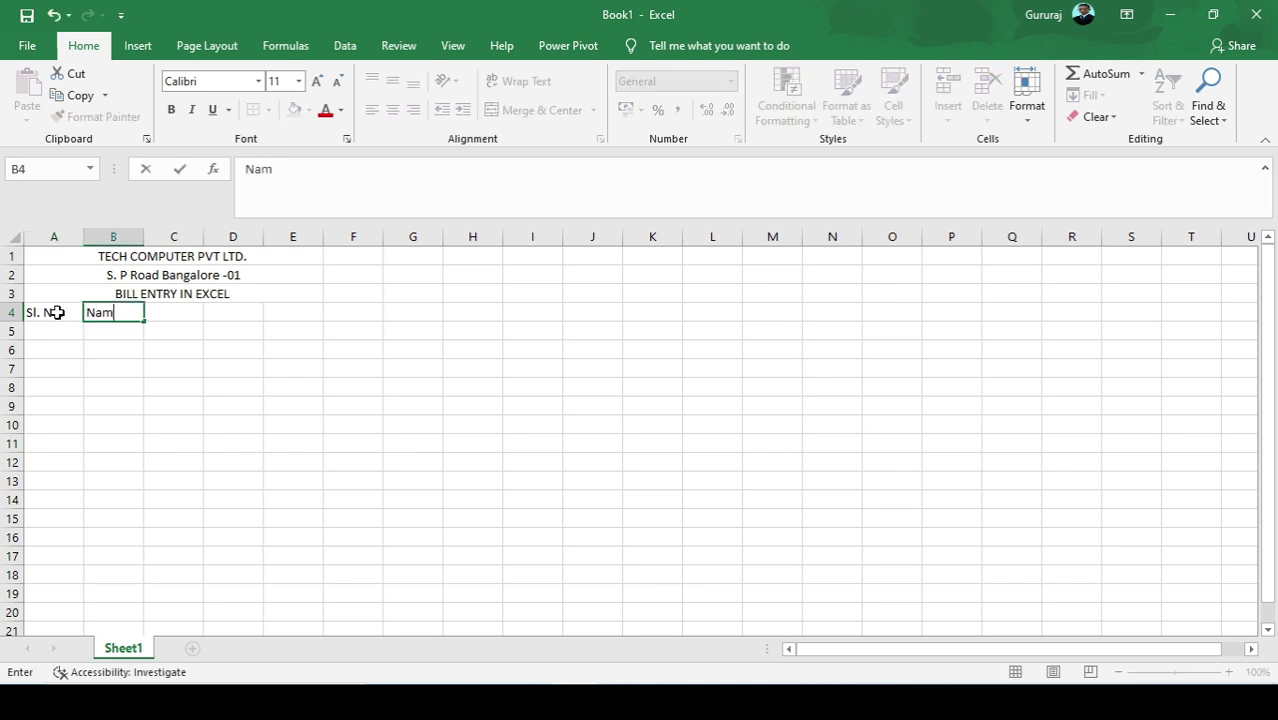
text(e is It)
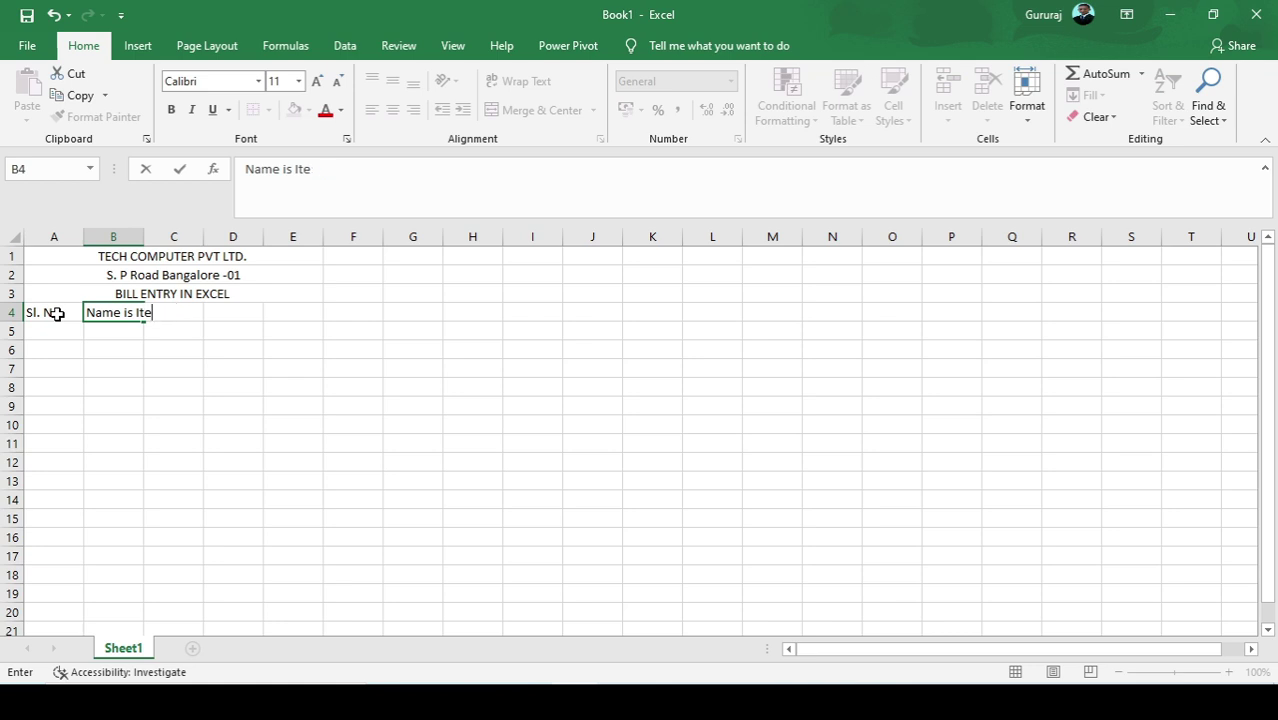
text(ms)
key(BackSpace)
key(Tab)
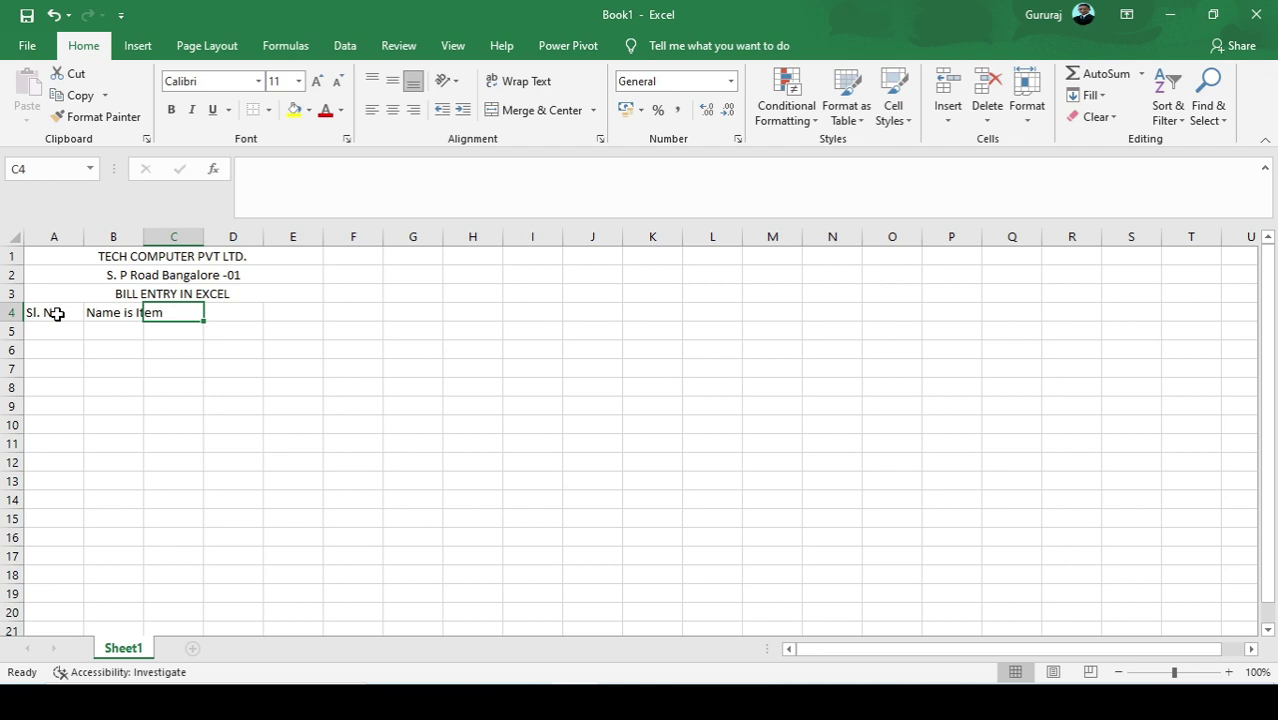
Complete the heading row with "Rate" in C4, "Qty" in D4 and "Amount" in E4
text(Ra)
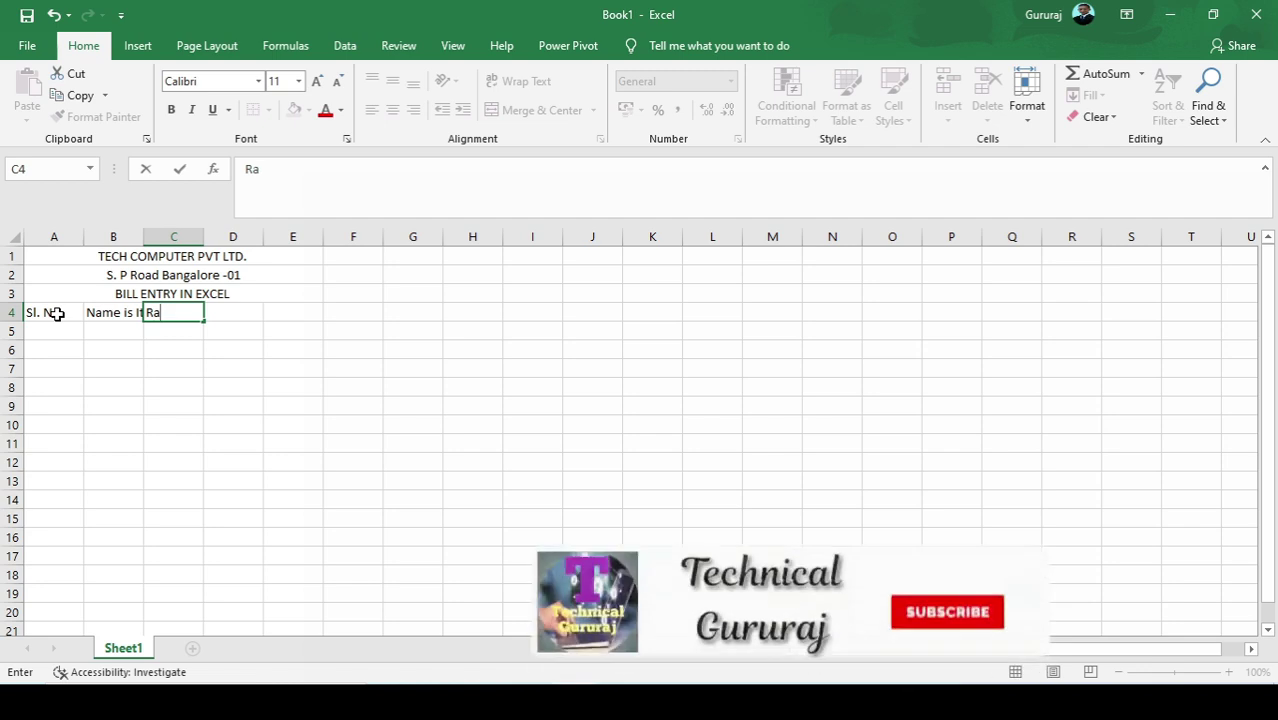
text(te)
key(Tab)
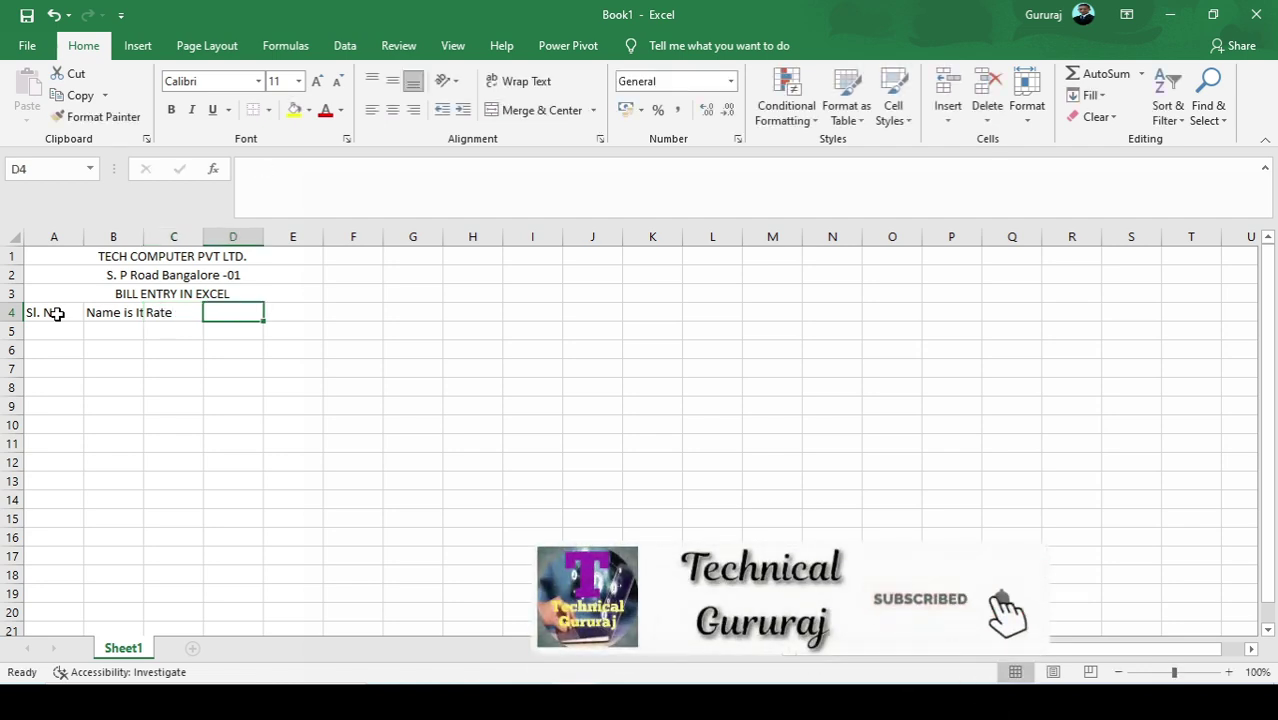
text(Ay\)
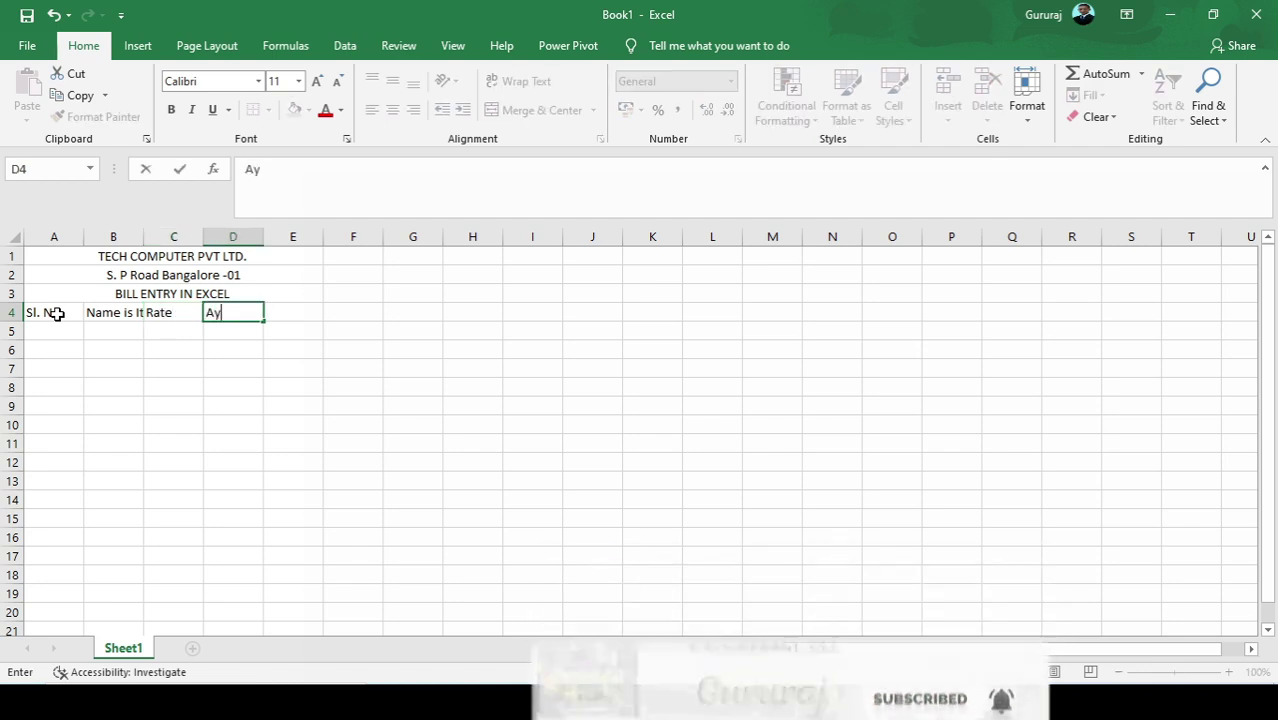
key(BackSpace)
key(BackSpace)
key(BackSpace)
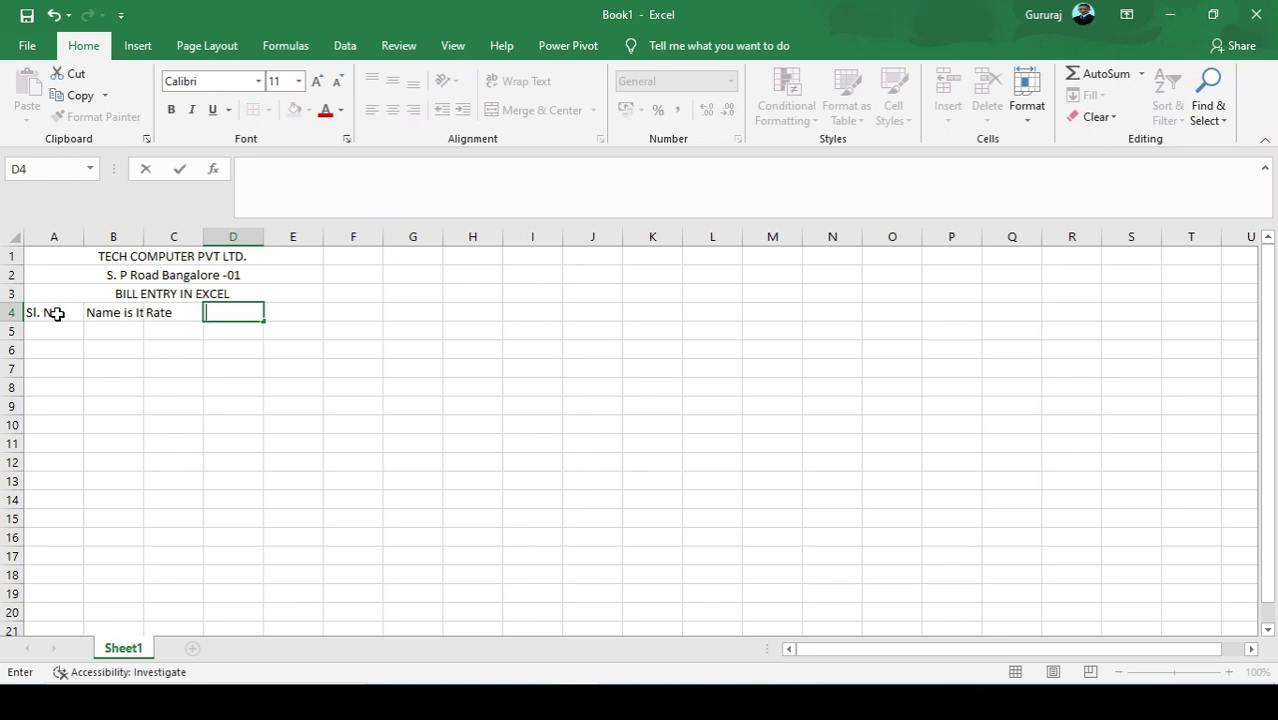
text(Qty)
key(Tab)
text(Am)
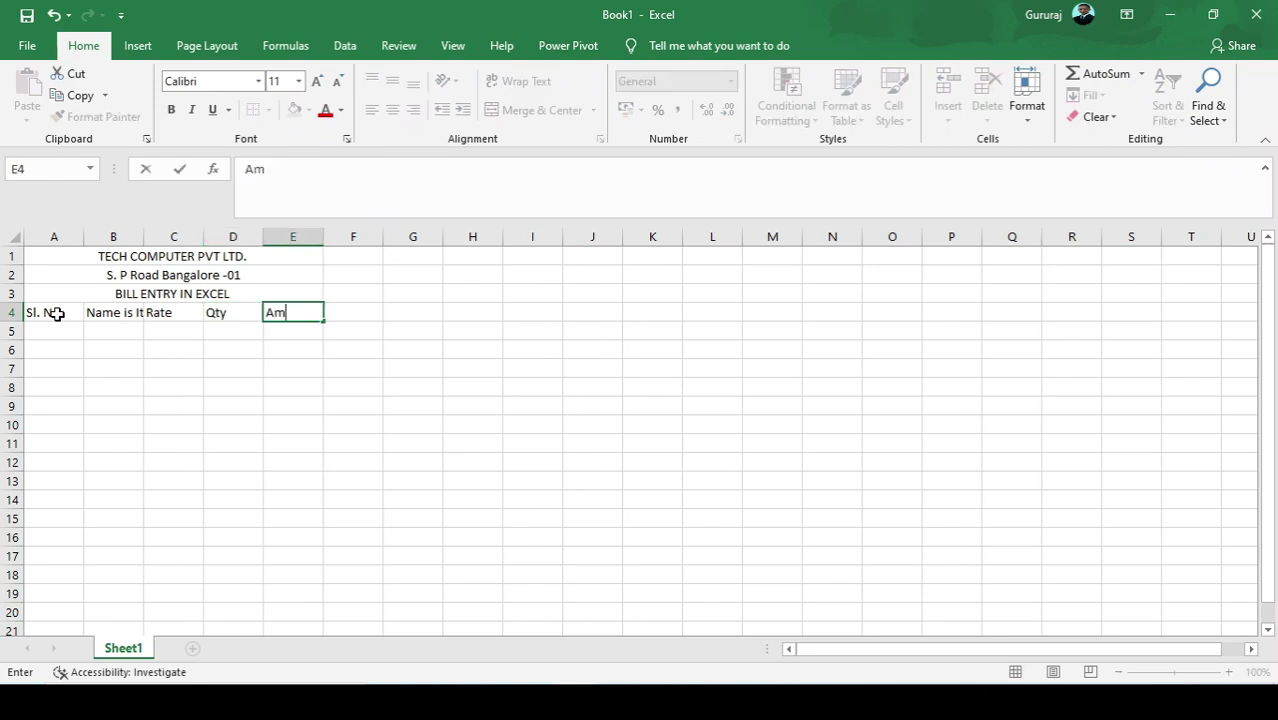
text(ount)
click(45, 318)
Enter 1 as the first serial number in cell A5
click(50, 335)
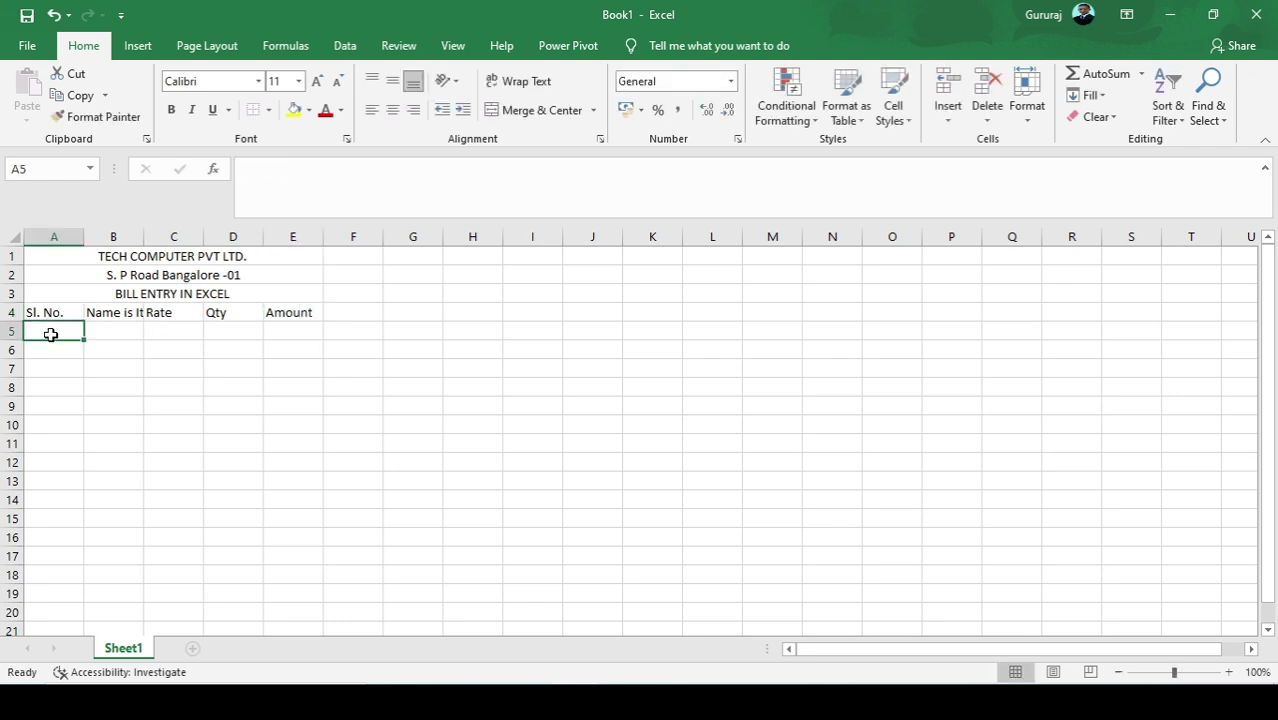
text(1)
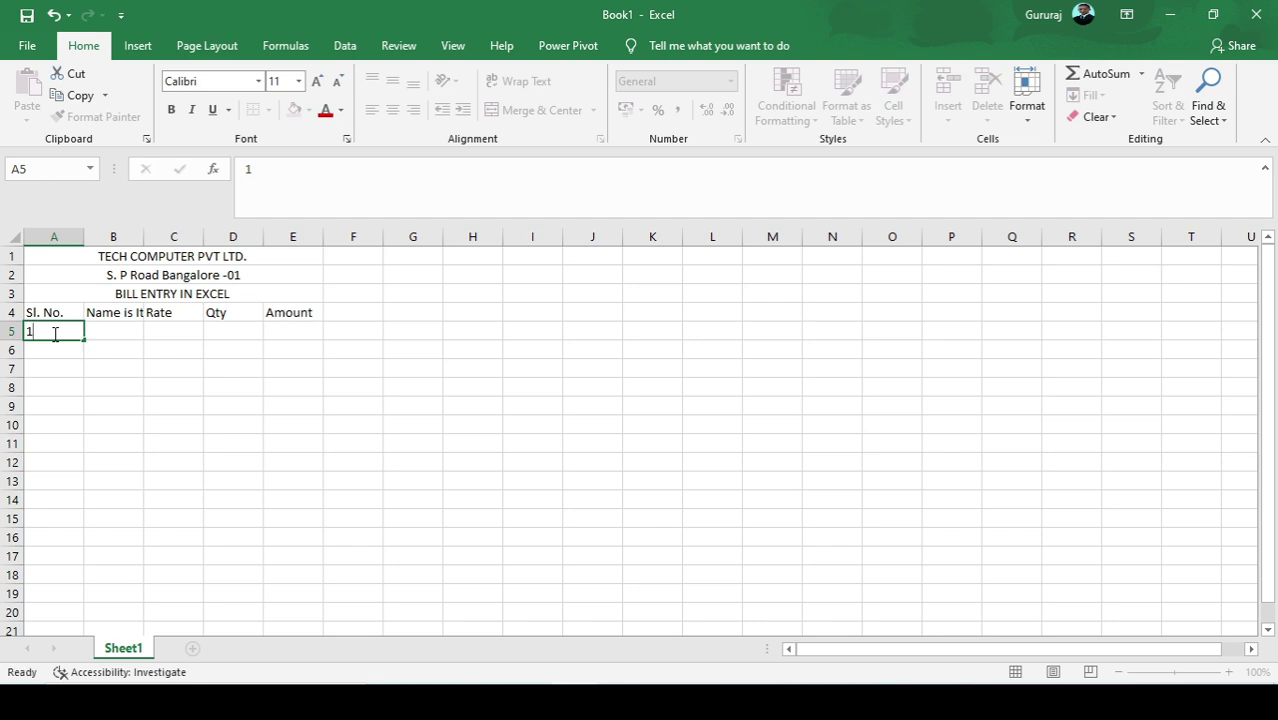
key(Tab)
click(53, 333)
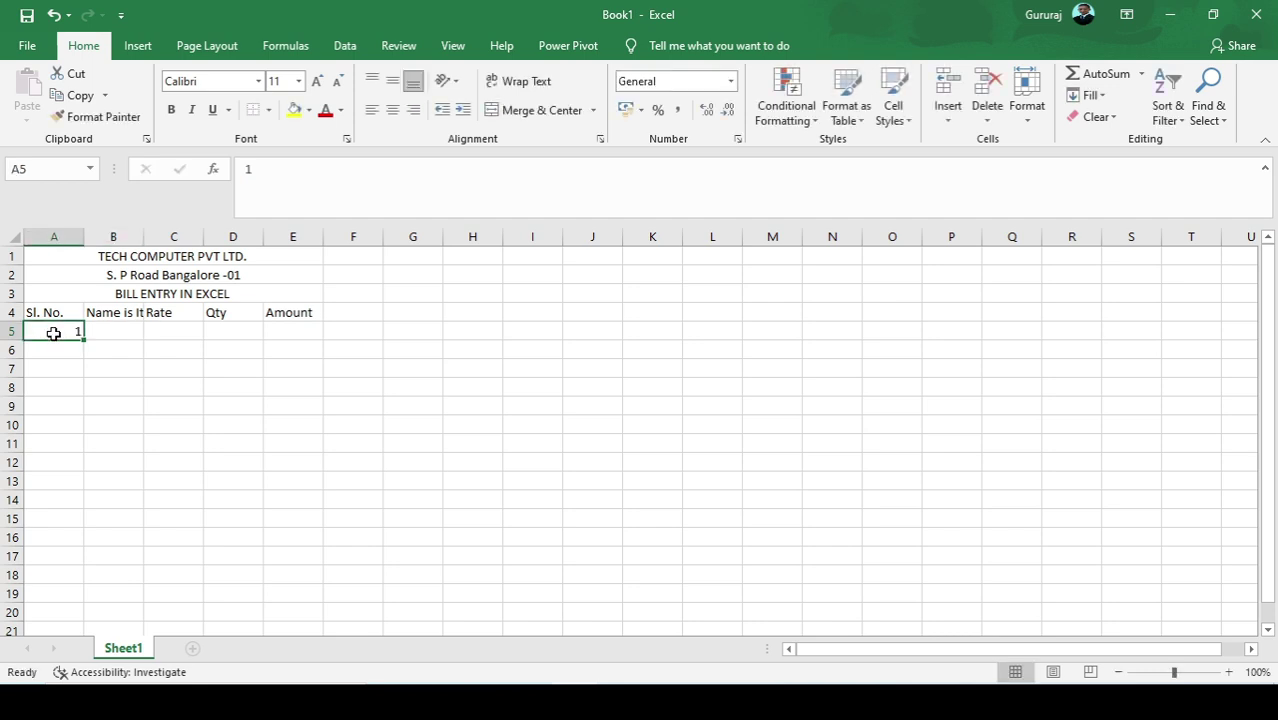
text(DEsk)
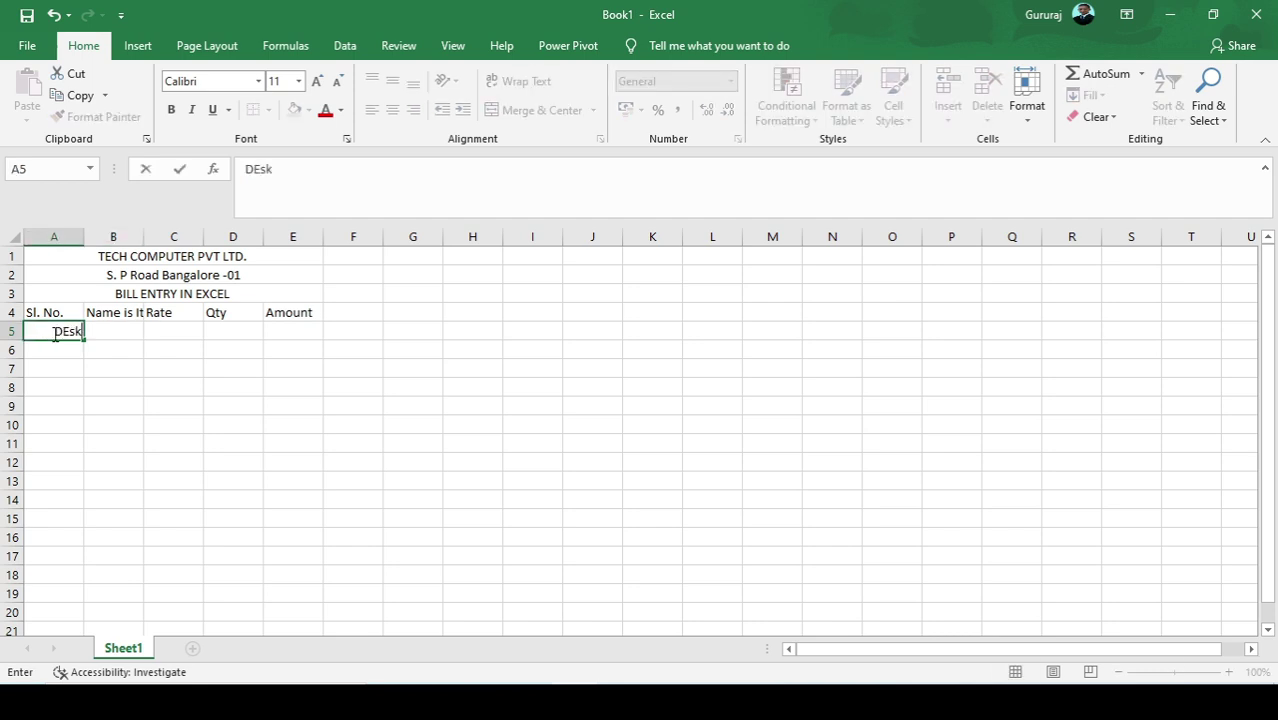
key(BackSpace)
key(BackSpace)
key(BackSpace)
key(BackSpace)
text(1)
key(Tab)
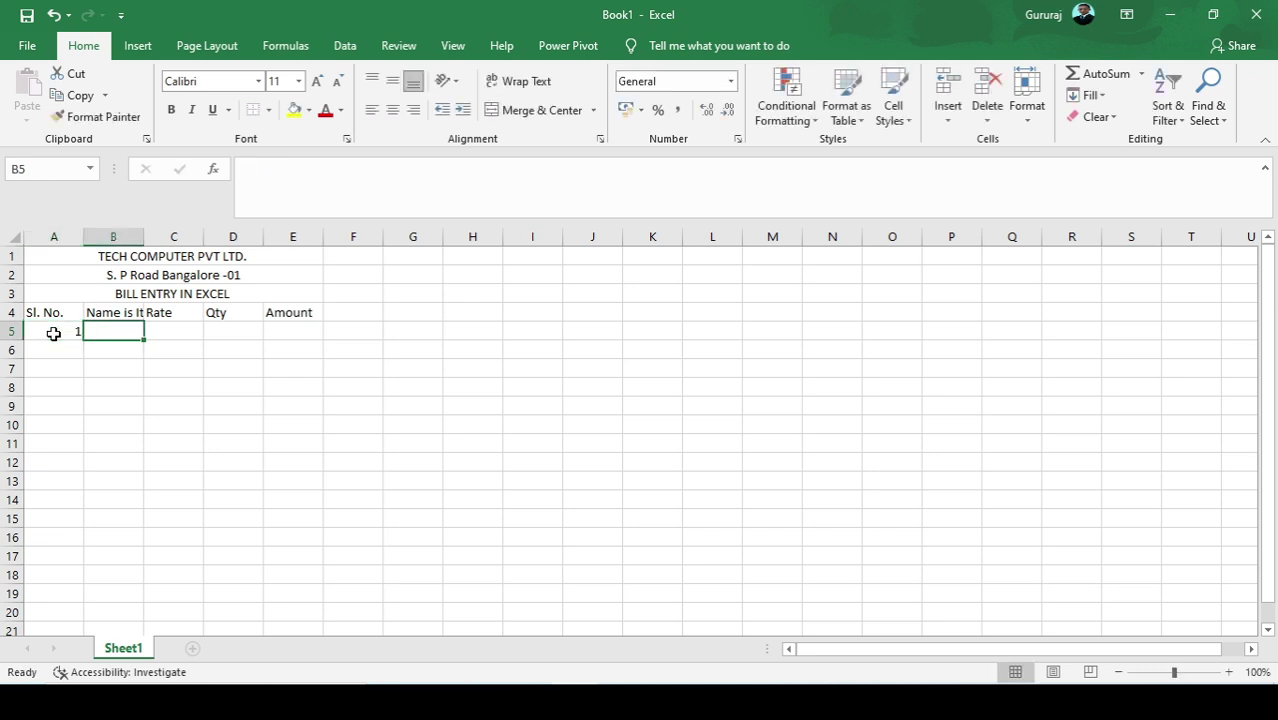
Enter the item name "Destop" in cell B5 and the rate 3000 in cell C5
text(Des)
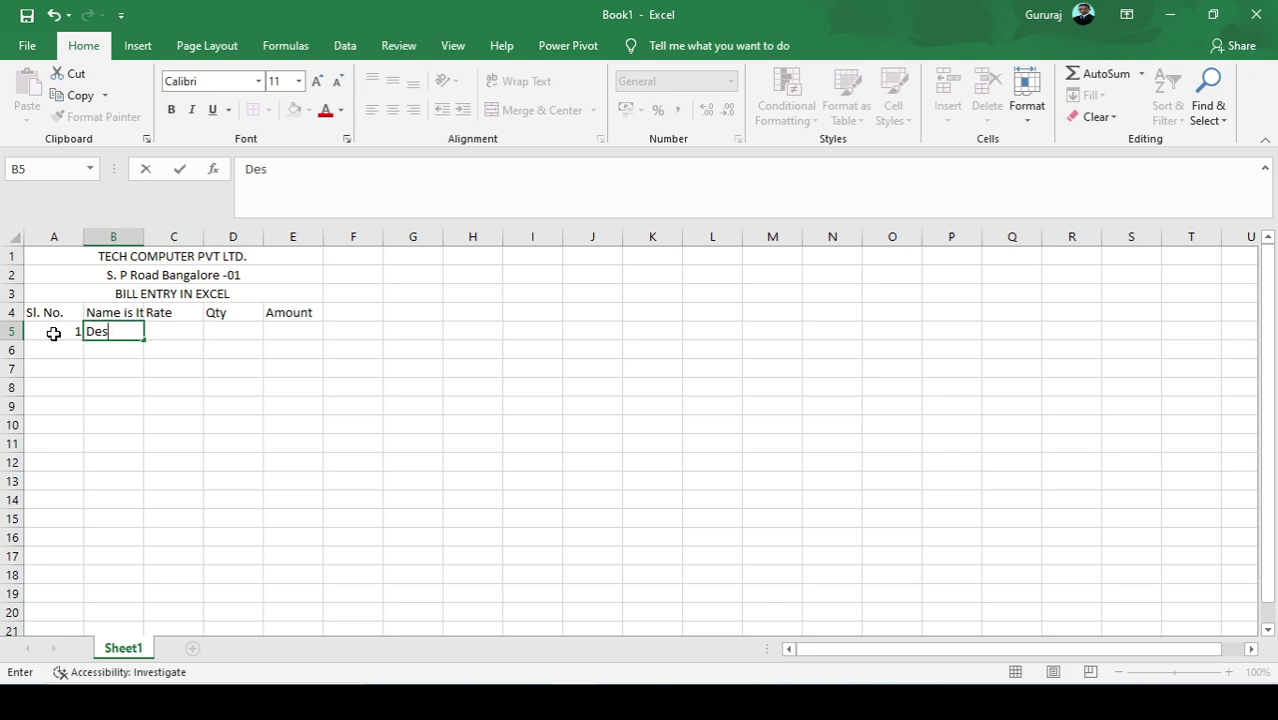
text(top)
key(Tab)
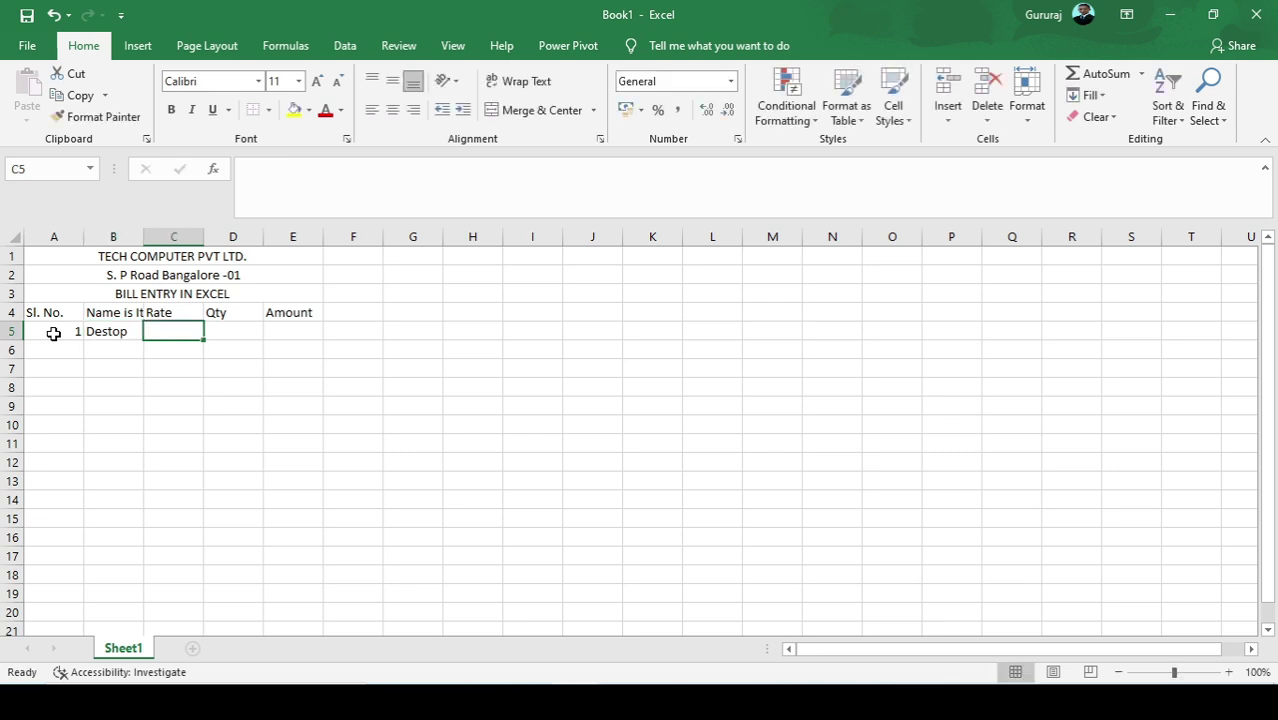
text(3000)
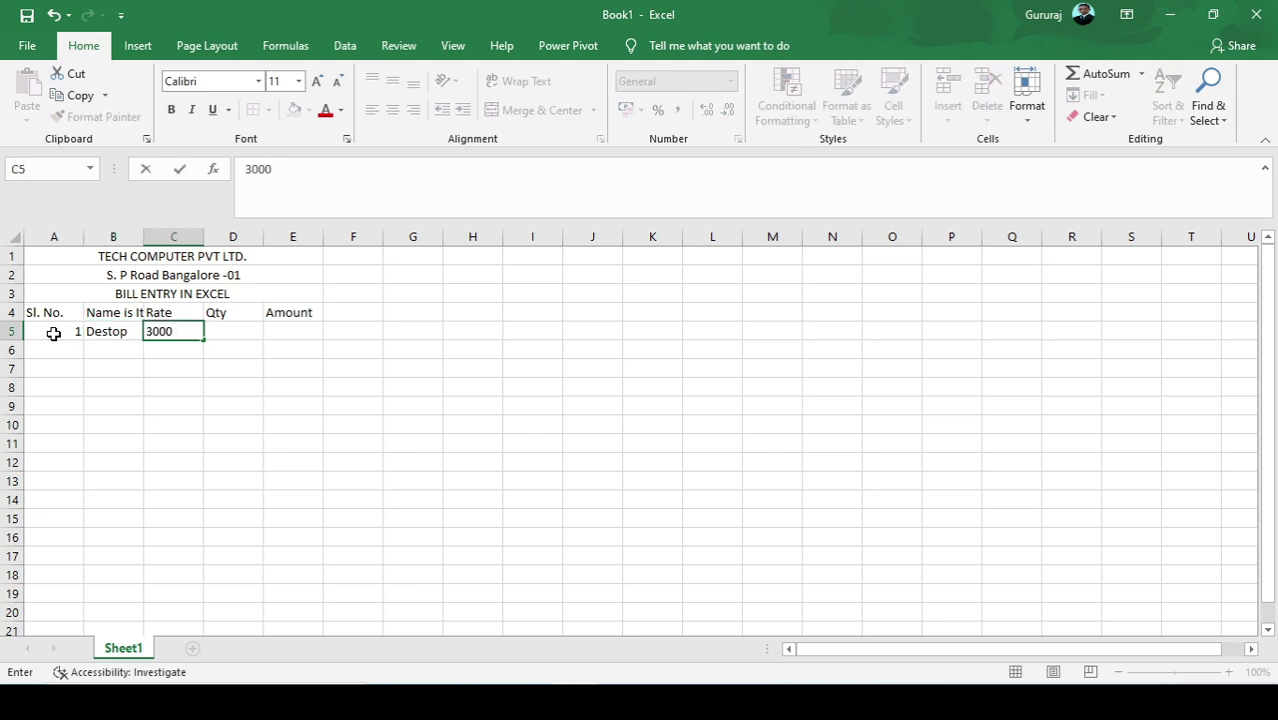
Correct the first item's rate in C5 to 30000 and re-enter the serial number 1 in A5
click(53, 333)
key(BackSpace)
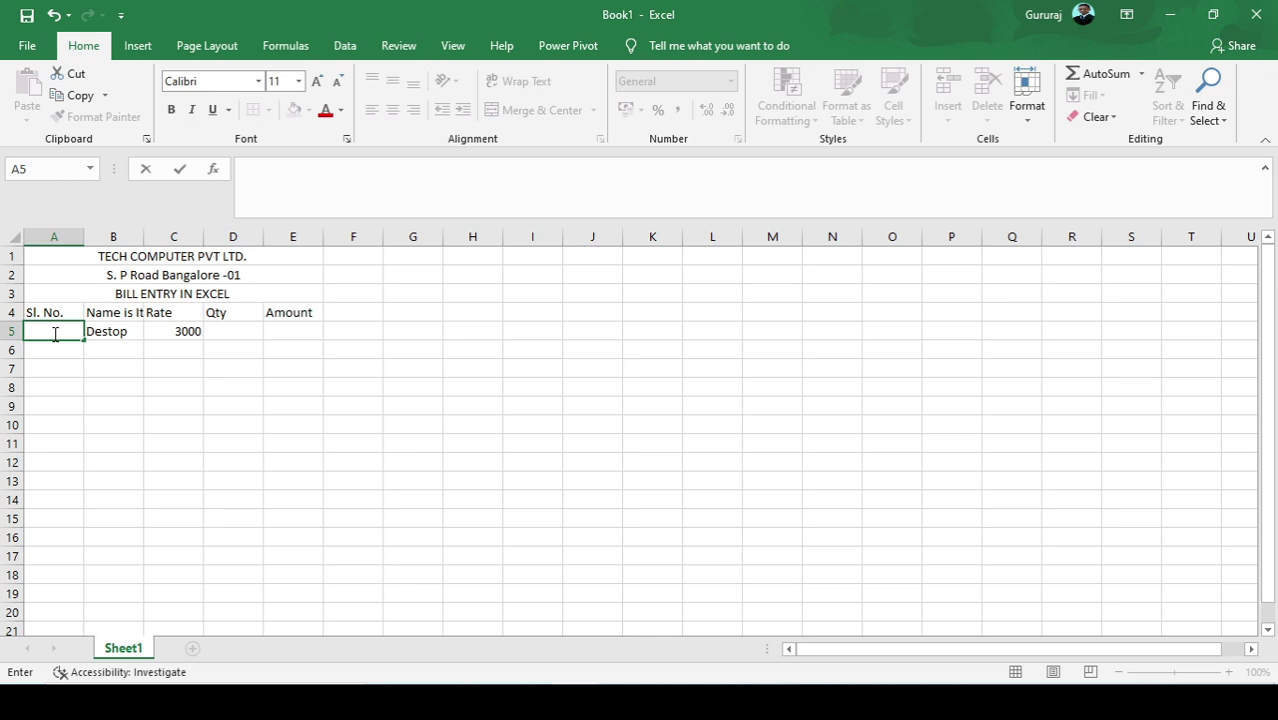
double_click(194, 331)
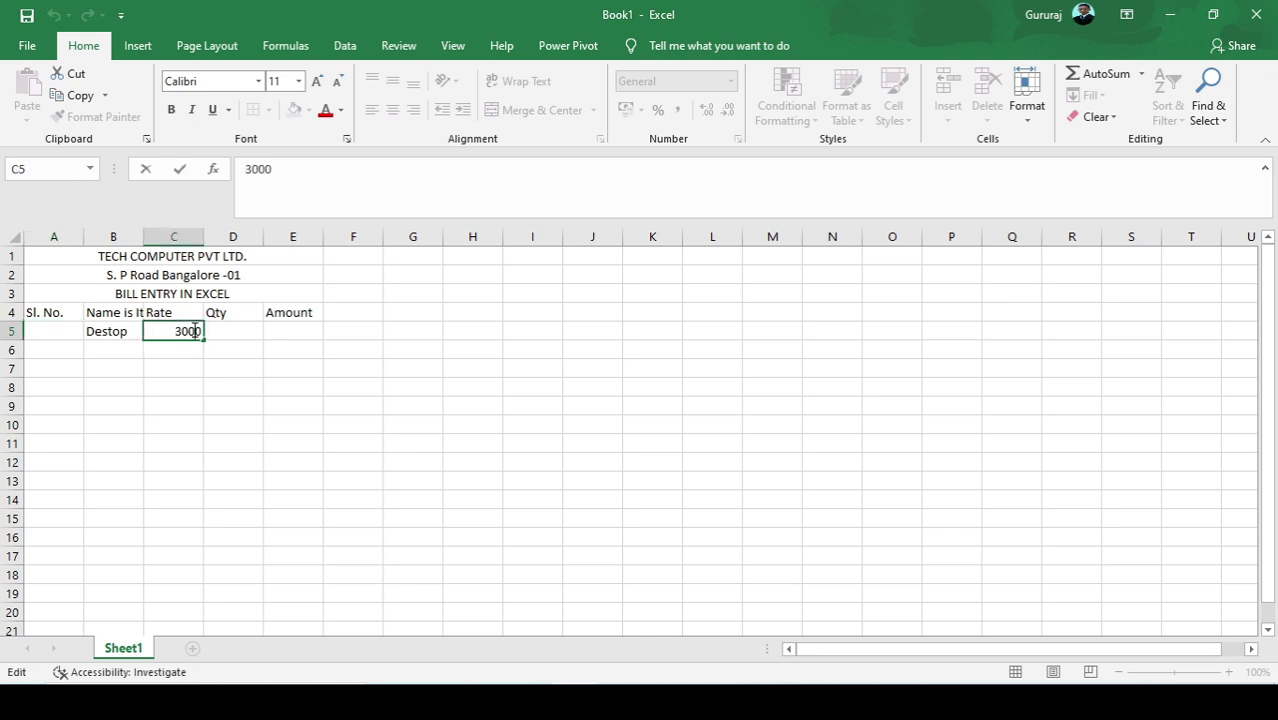
text(0)
key(Return)
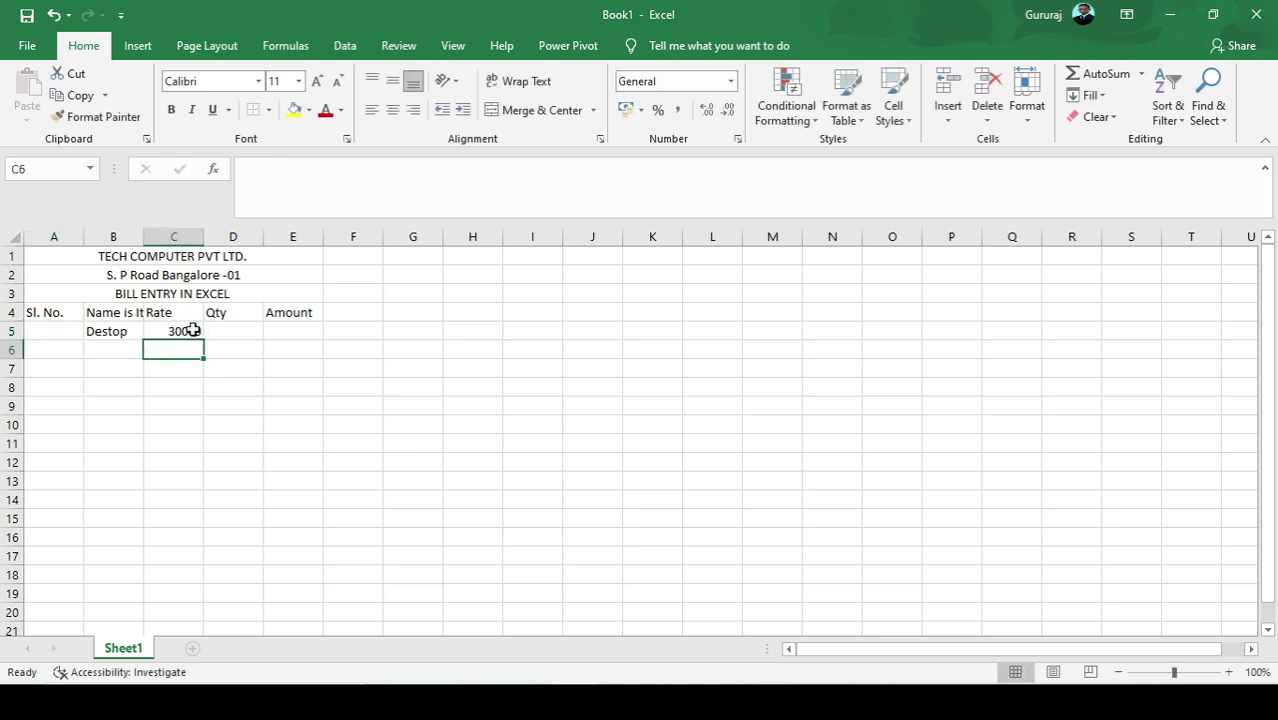
click(65, 328)
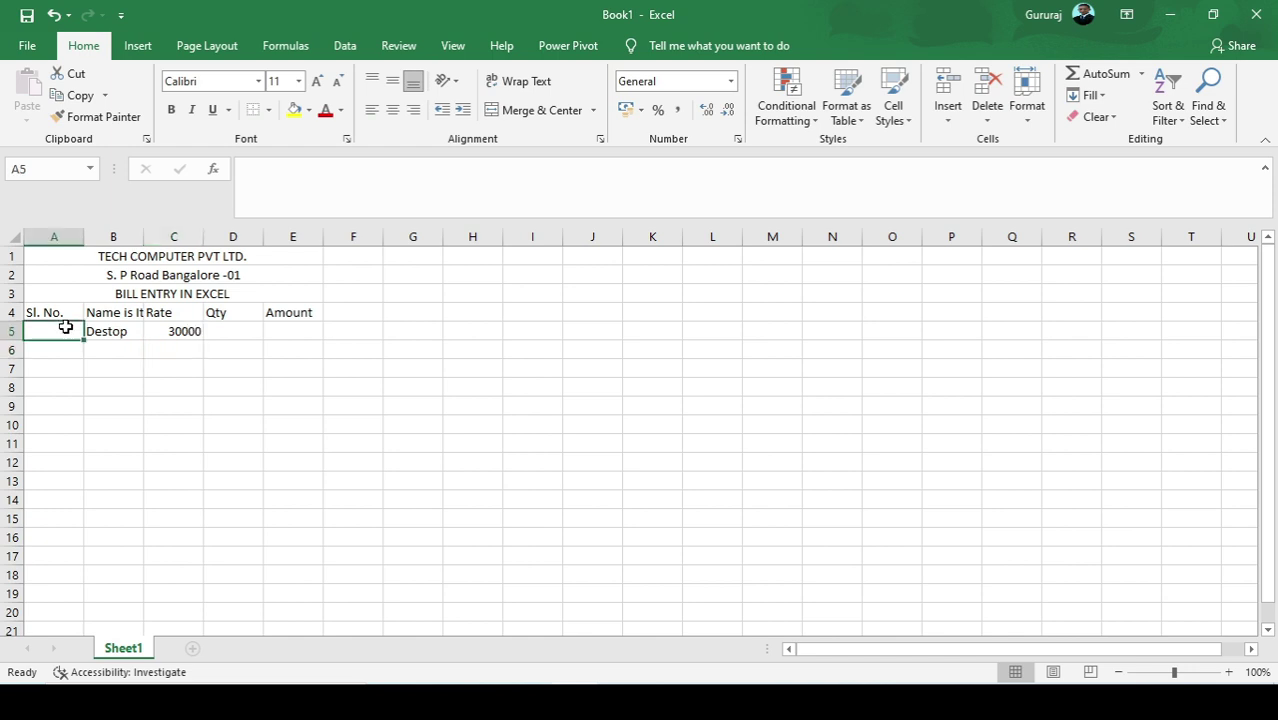
text(1)
key(Return)
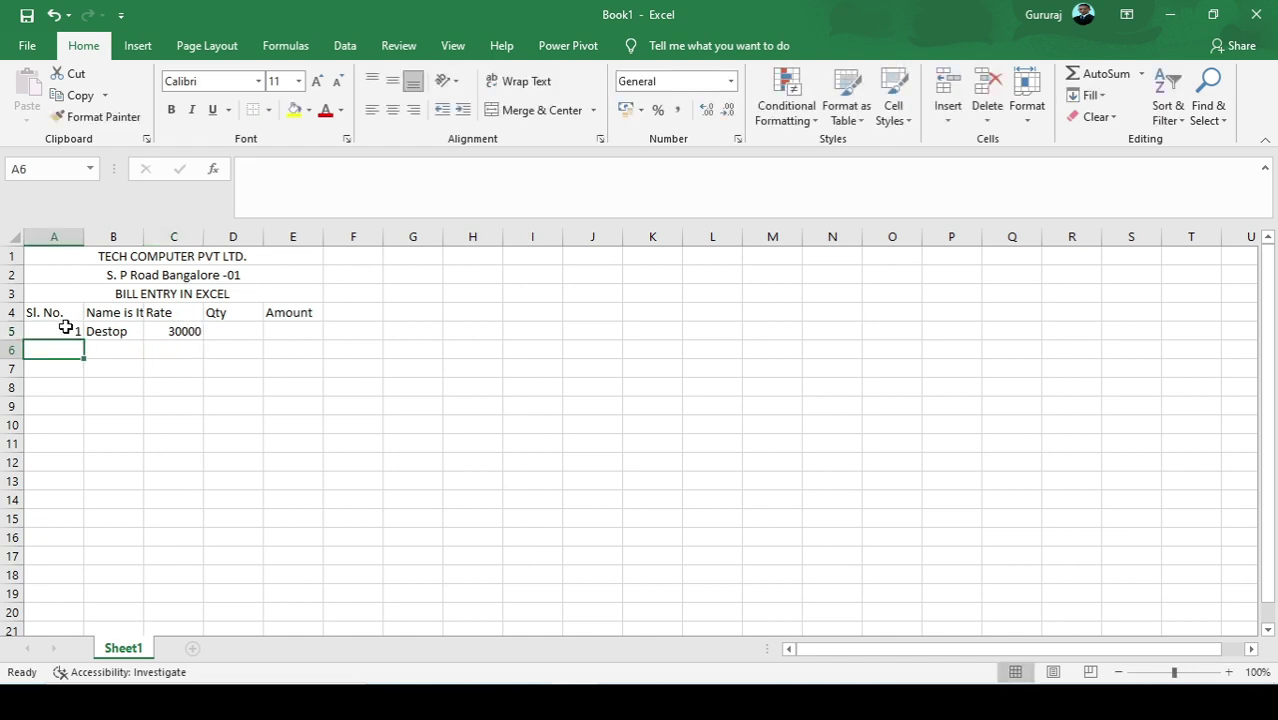
Start the second item row with serial number 2 in A6 and the item name "laptop" in B6
text(2)
key(Tab)
text(l)
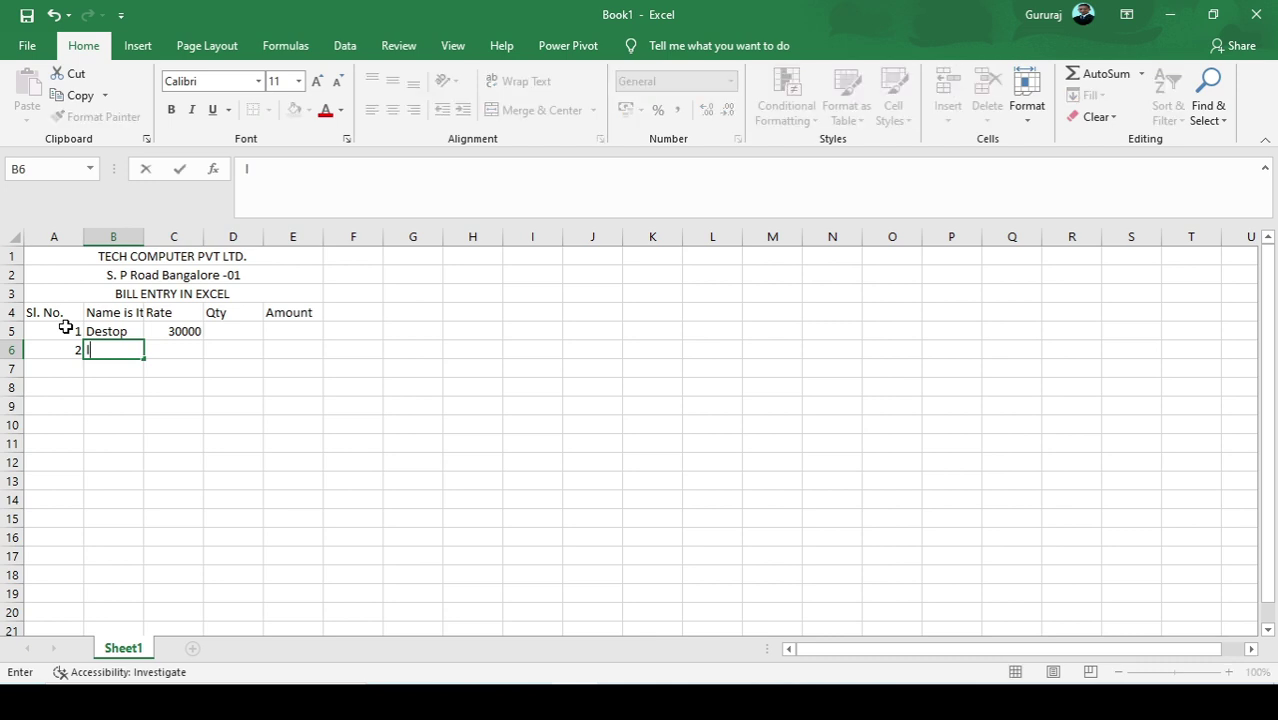
text(aptop)
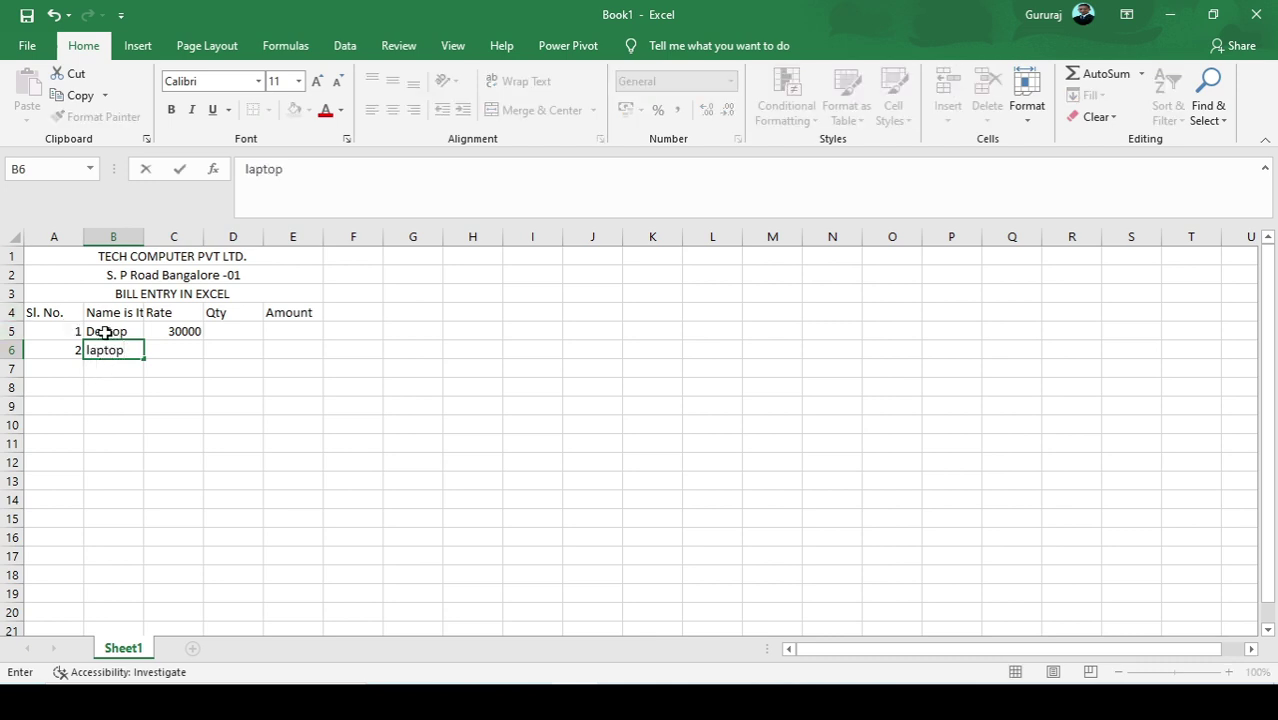
Correct the item name in B5 to "Desktop" and enter the laptop rate 42000 in C6
click(105, 333)
double_click(107, 333)
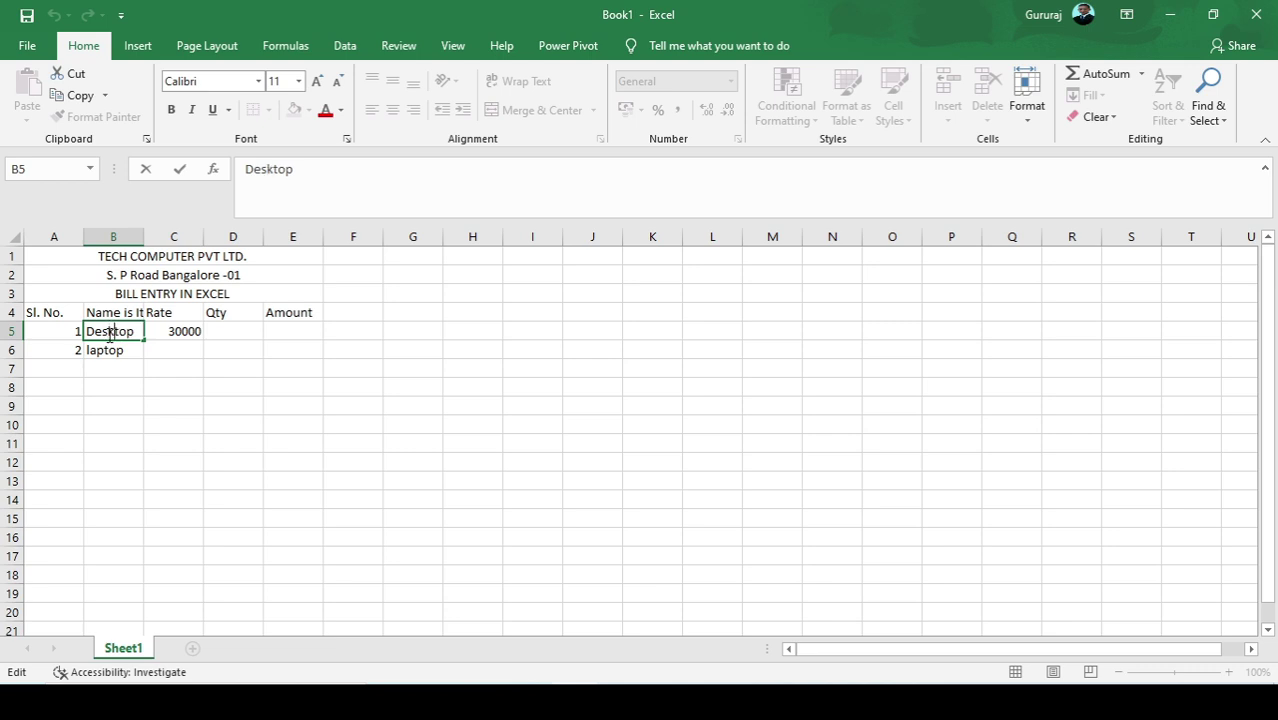
click(157, 352)
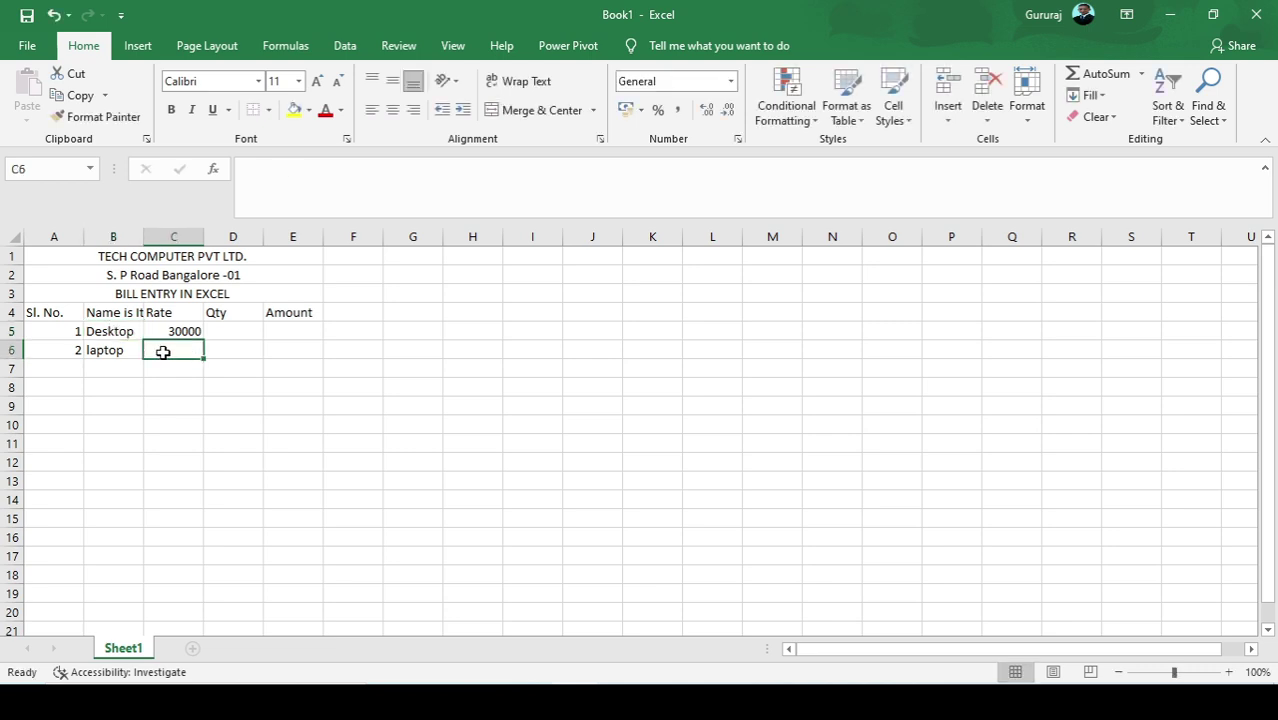
text(42000)
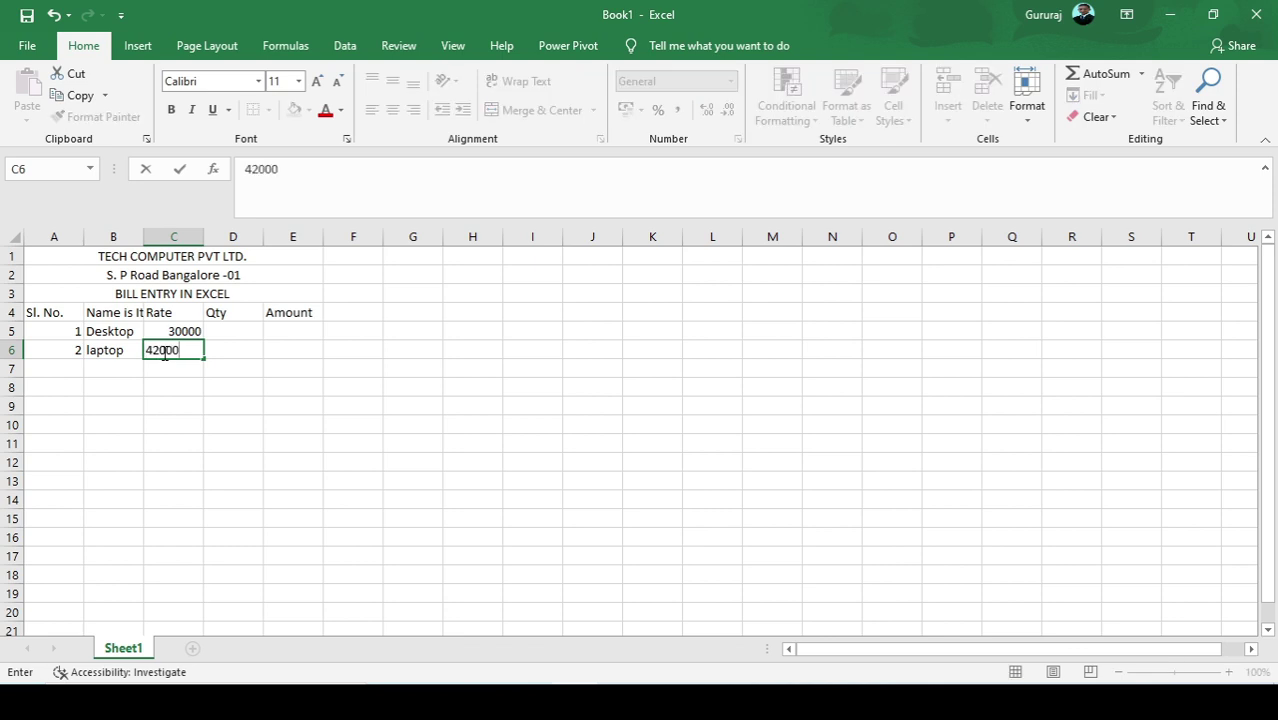
Enter the quantities 3 for the desktop in D5 and 5 for the laptop in D6
click(249, 328)
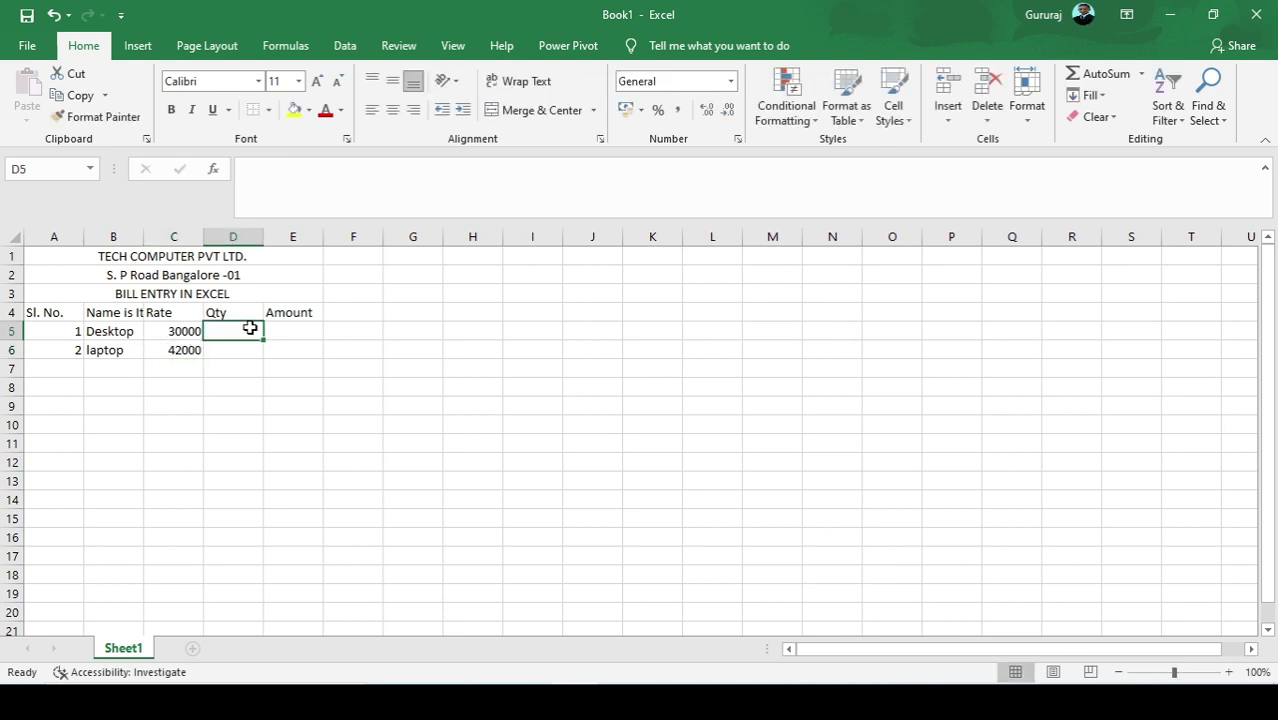
text(3)
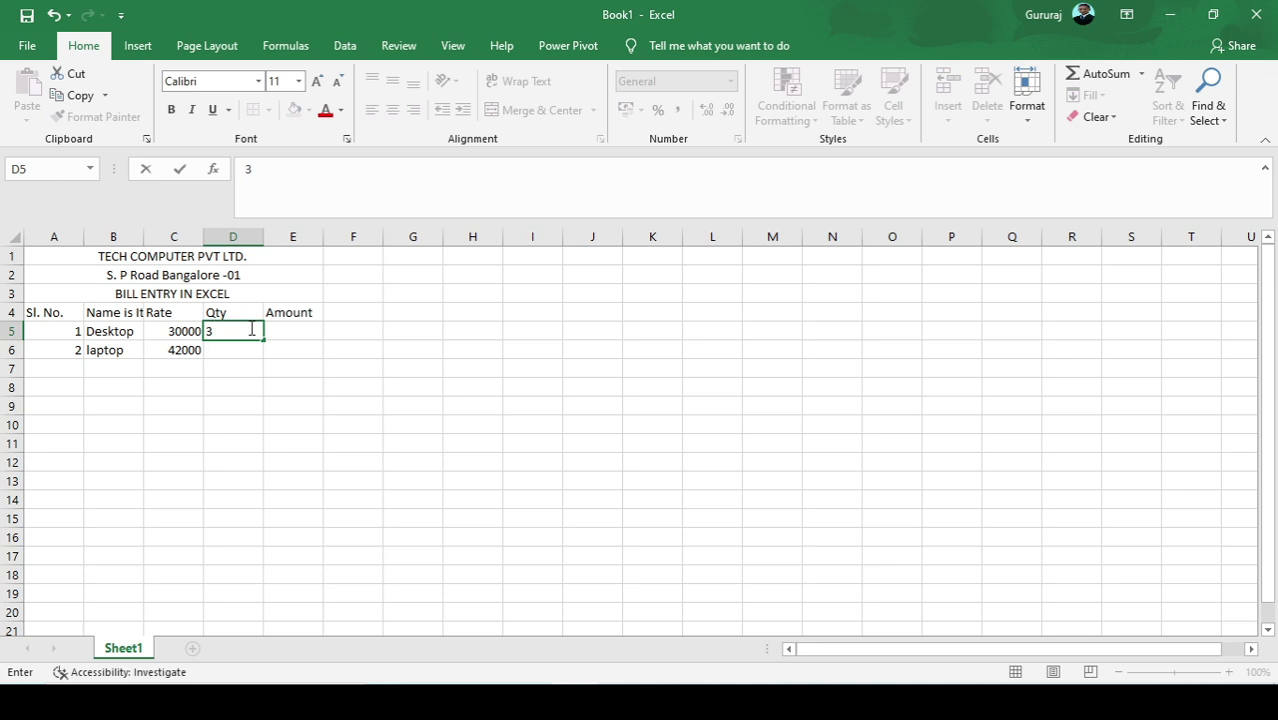
key(Return)
text(5)
key(Return)
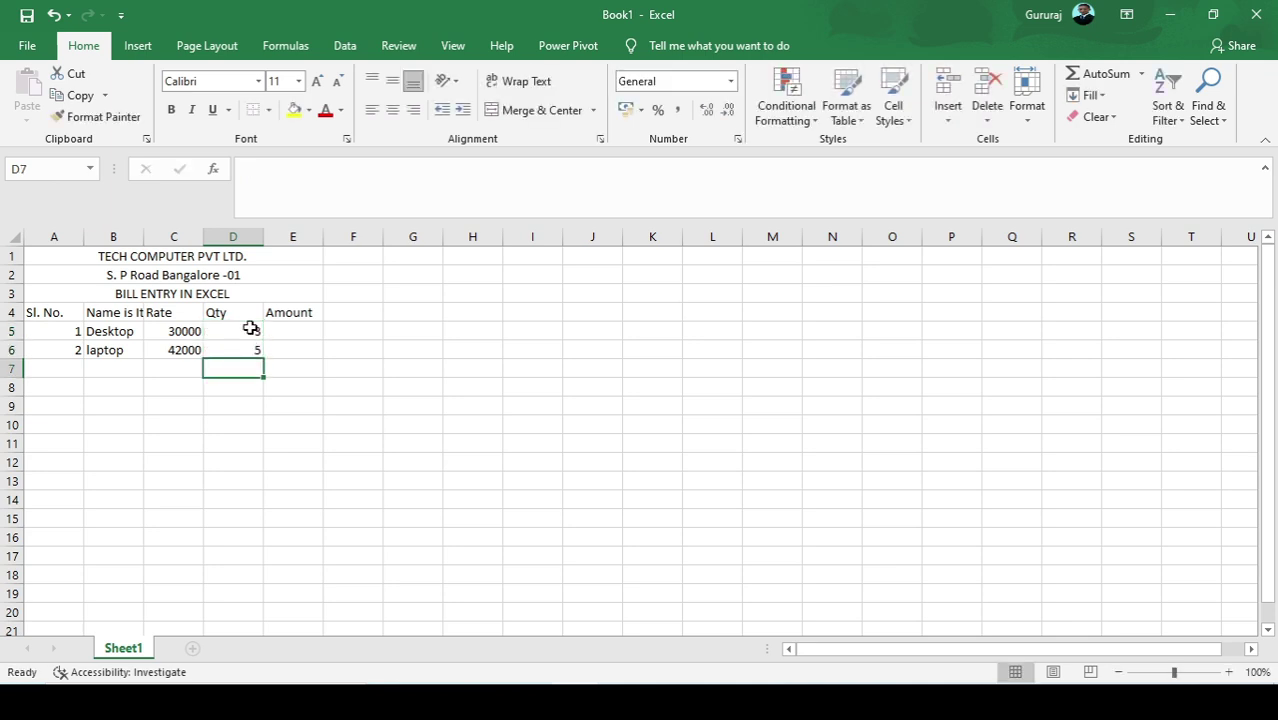
Capitalise the item name in cell B6 so that it reads "Laptop"
key(Left)
key(Left)
key(Left)
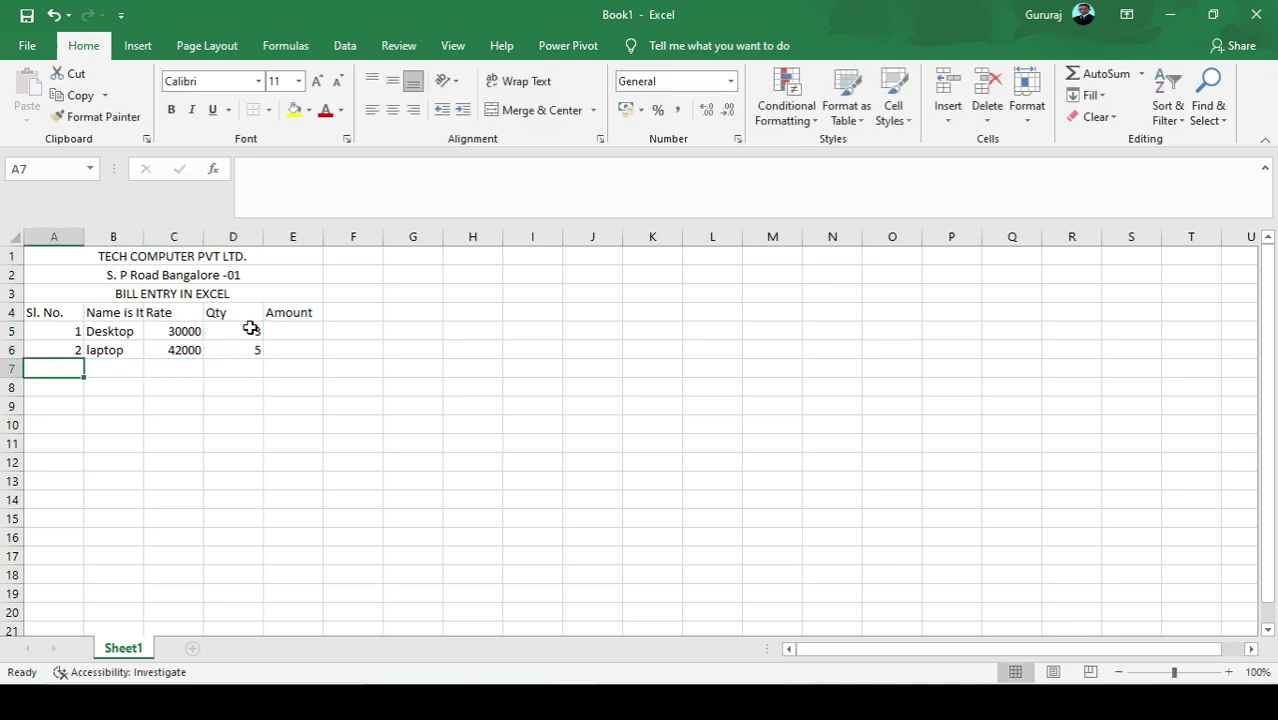
click(95, 347)
key(Up)
key(Up)
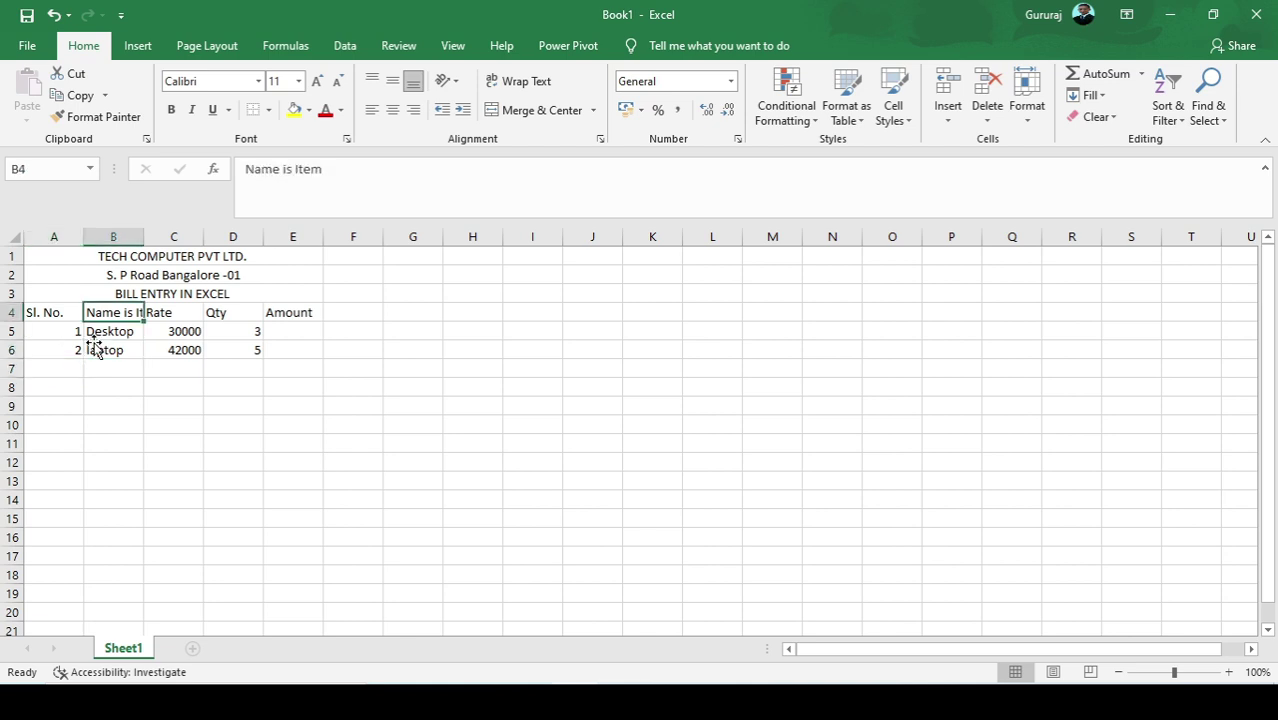
click(89, 347)
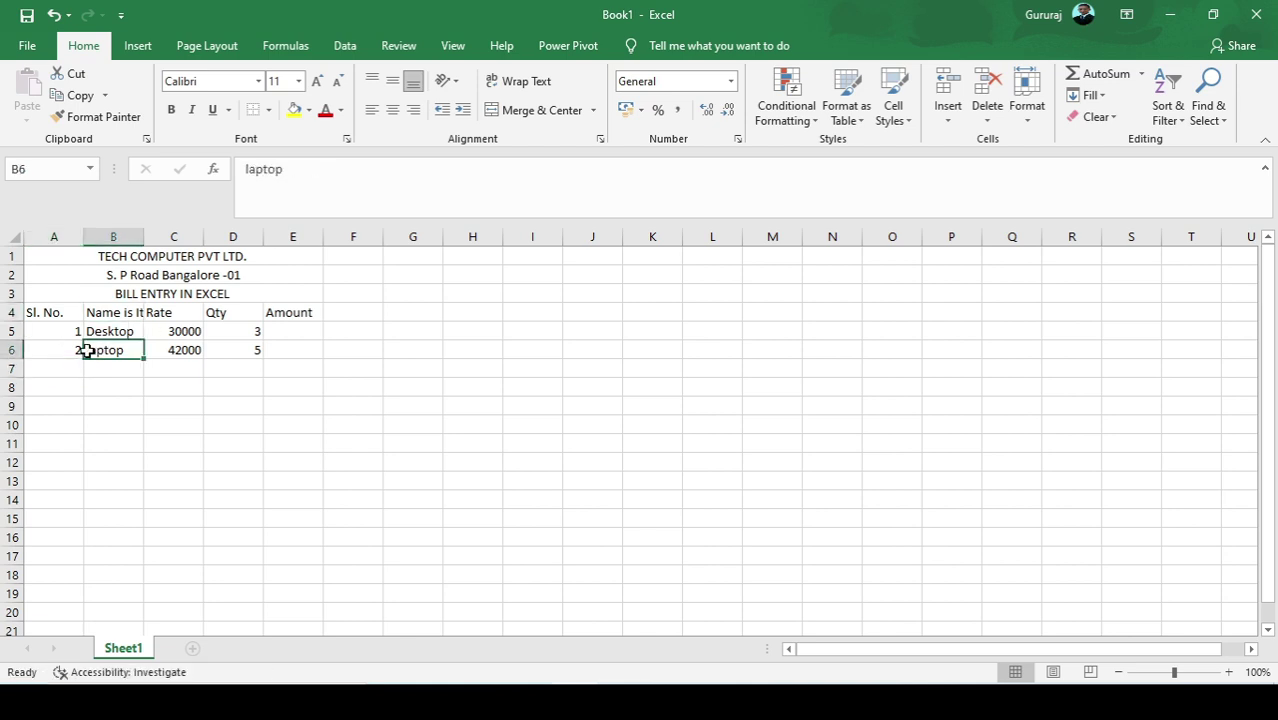
double_click(89, 349)
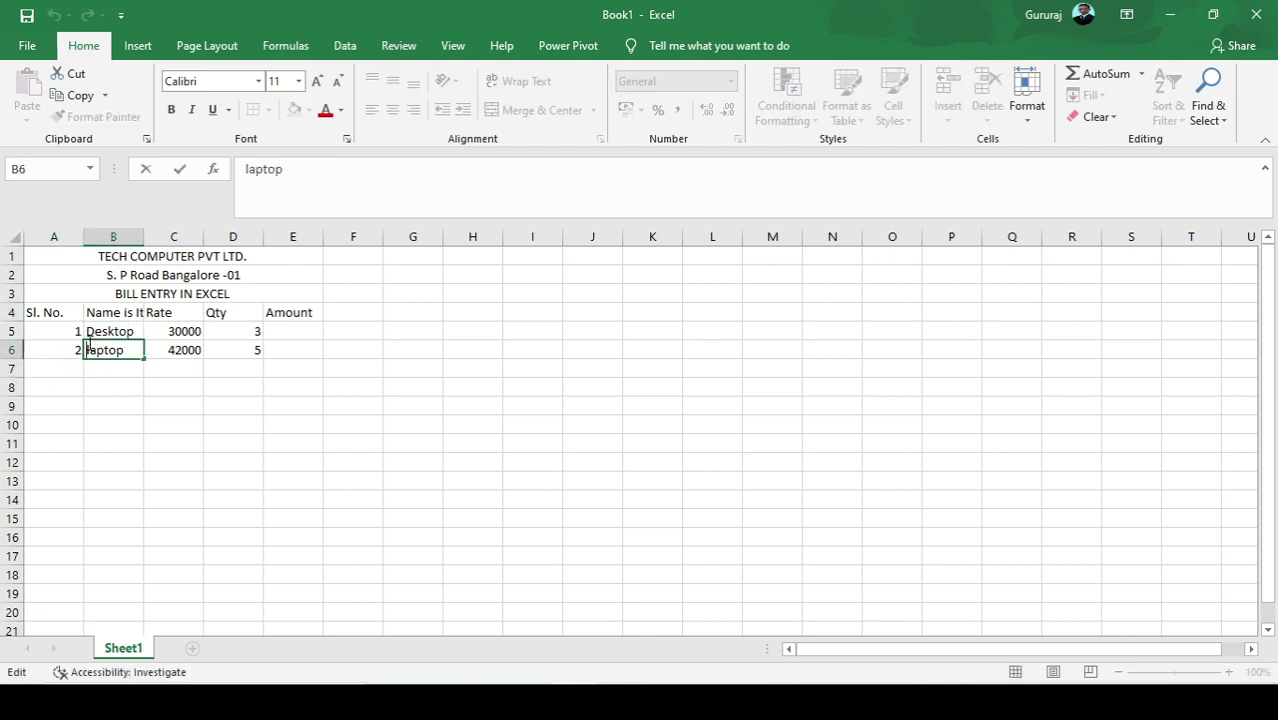
key(Delete)
text(L)
Start the third item row with serial number 3 in A7 and the item name "Keyboard" in B7
click(63, 365)
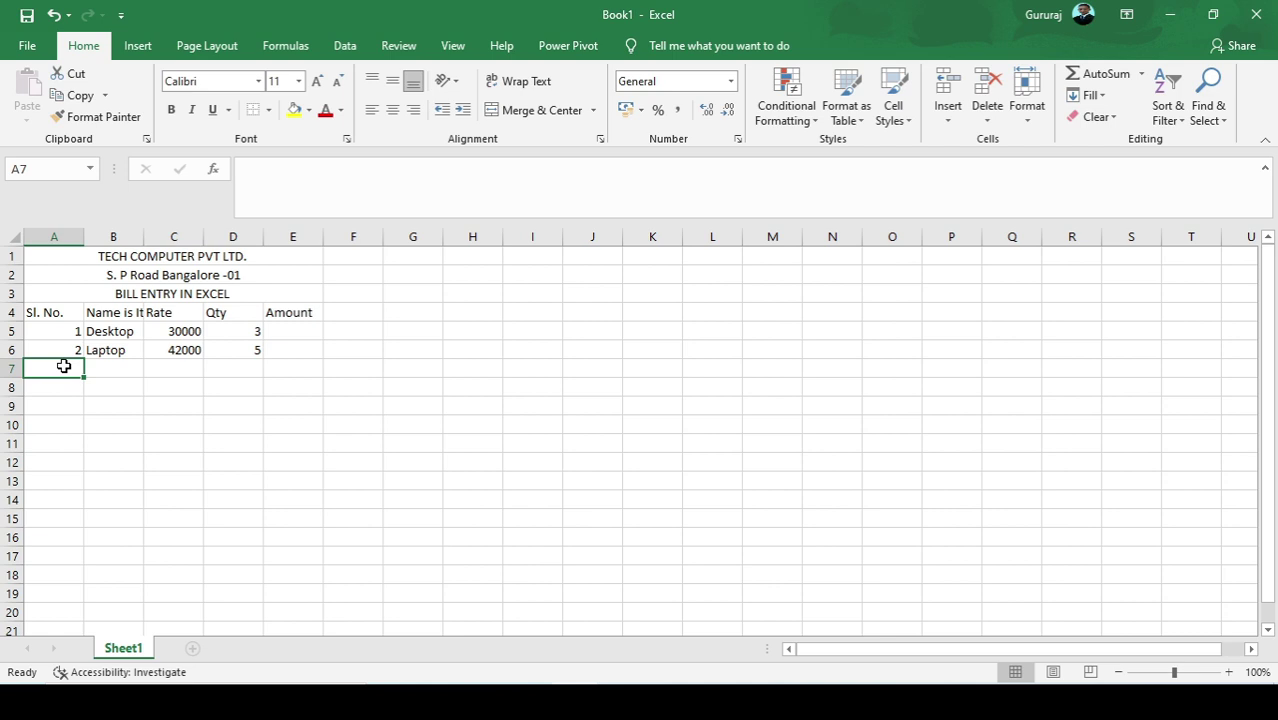
text(3)
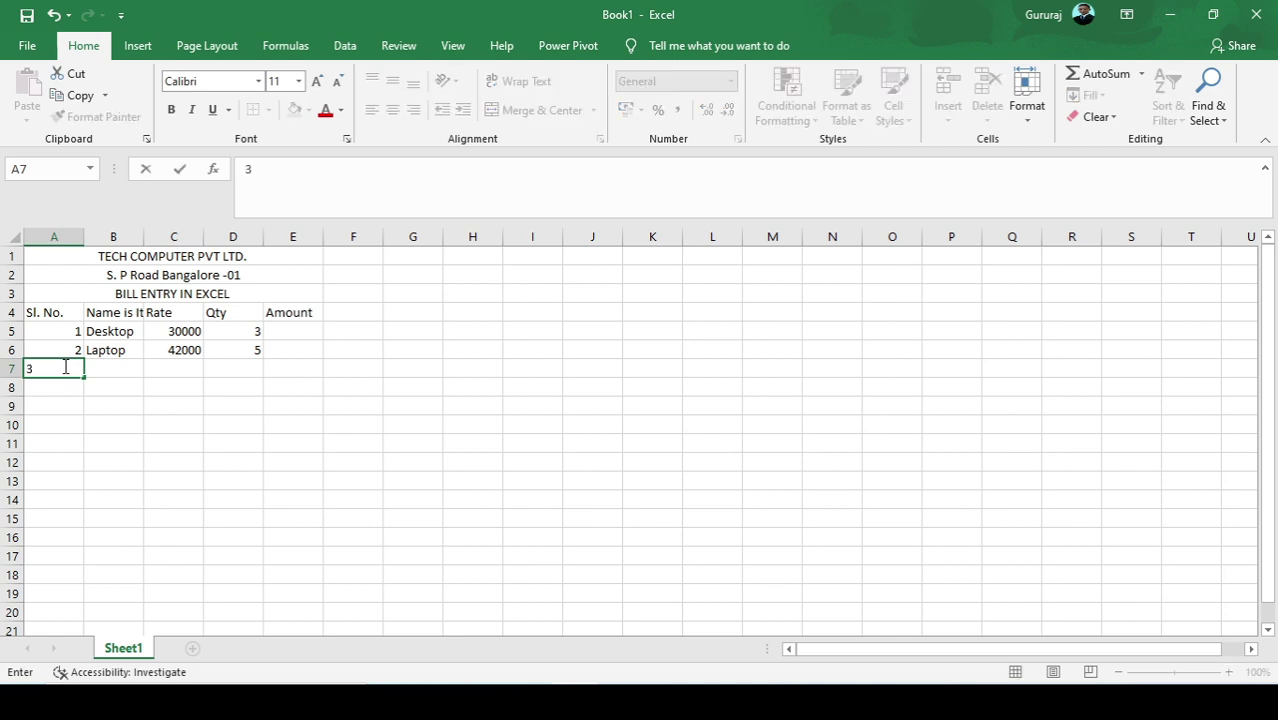
key(Tab)
text(Ke)
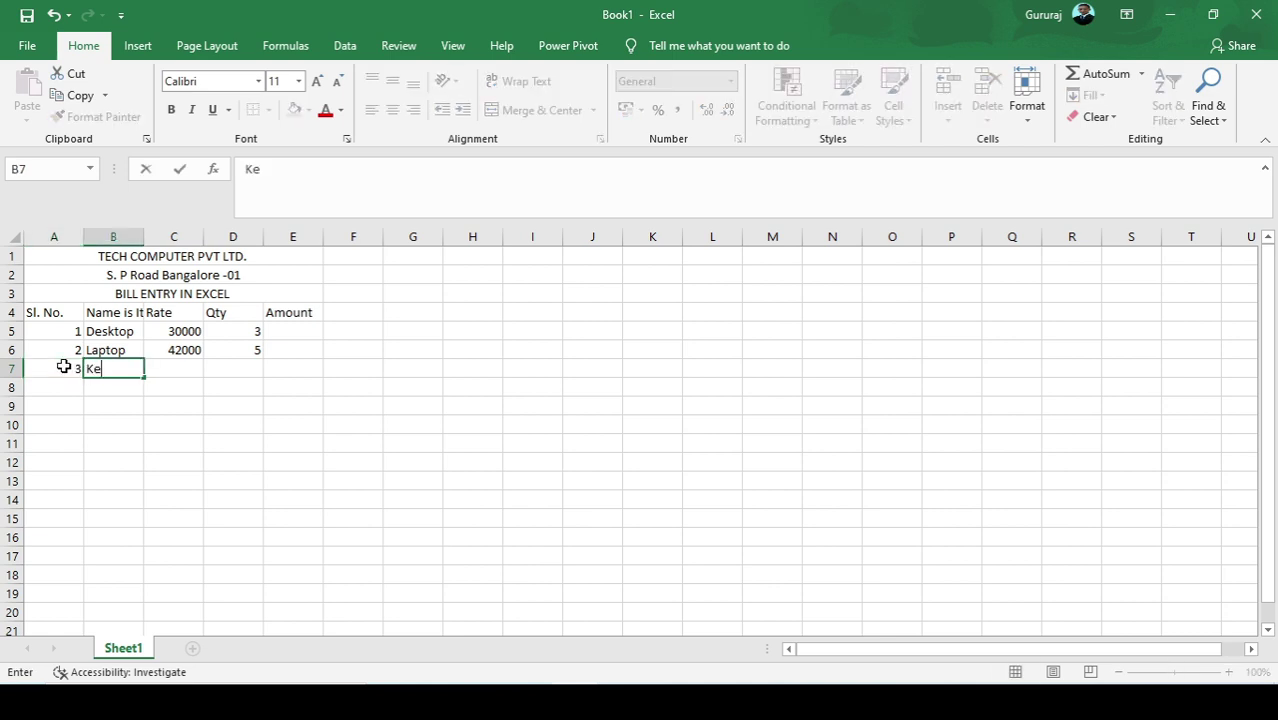
text(ubroad)
key(BackSpace)
key(BackSpace)
key(BackSpace)
key(BackSpace)
key(BackSpace)
text(ybroad)
key(BackSpace)
key(BackSpace)
key(BackSpace)
key(BackSpace)
text(oard)
key(Tab)
Enter the keyboard's rate 750 in C7 and its quantity 7 in D7
text(750)
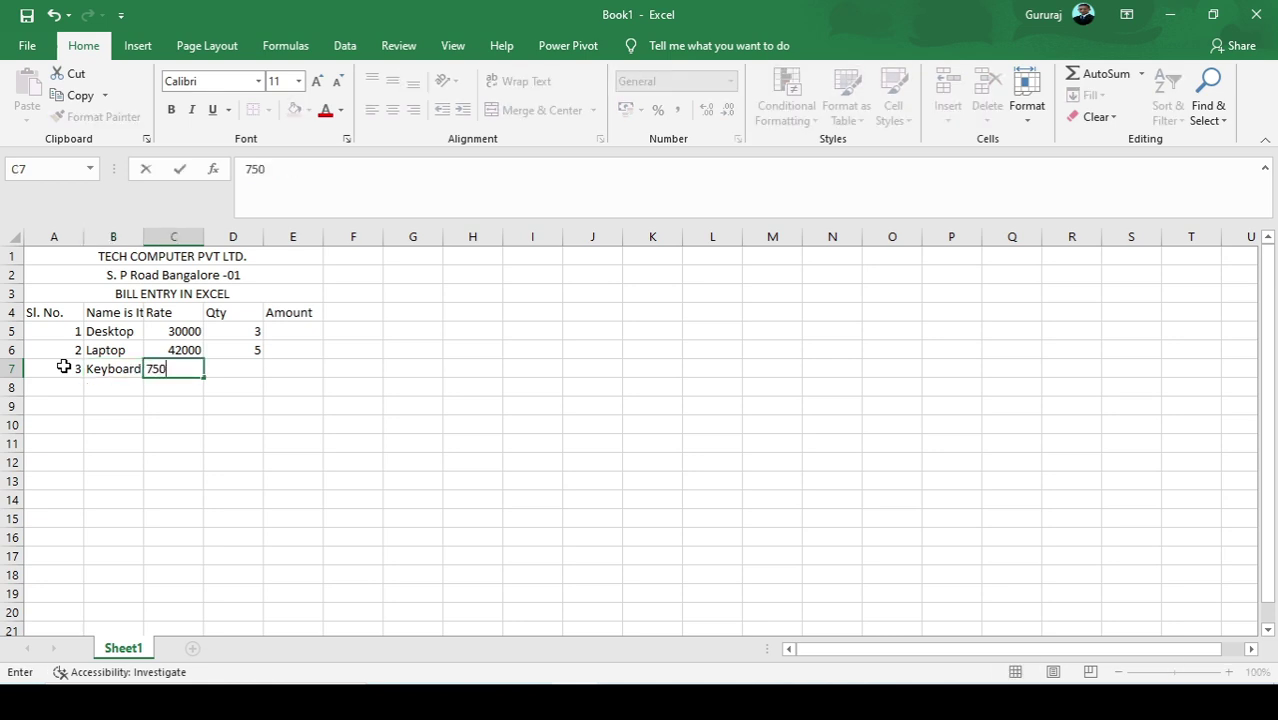
key(Tab)
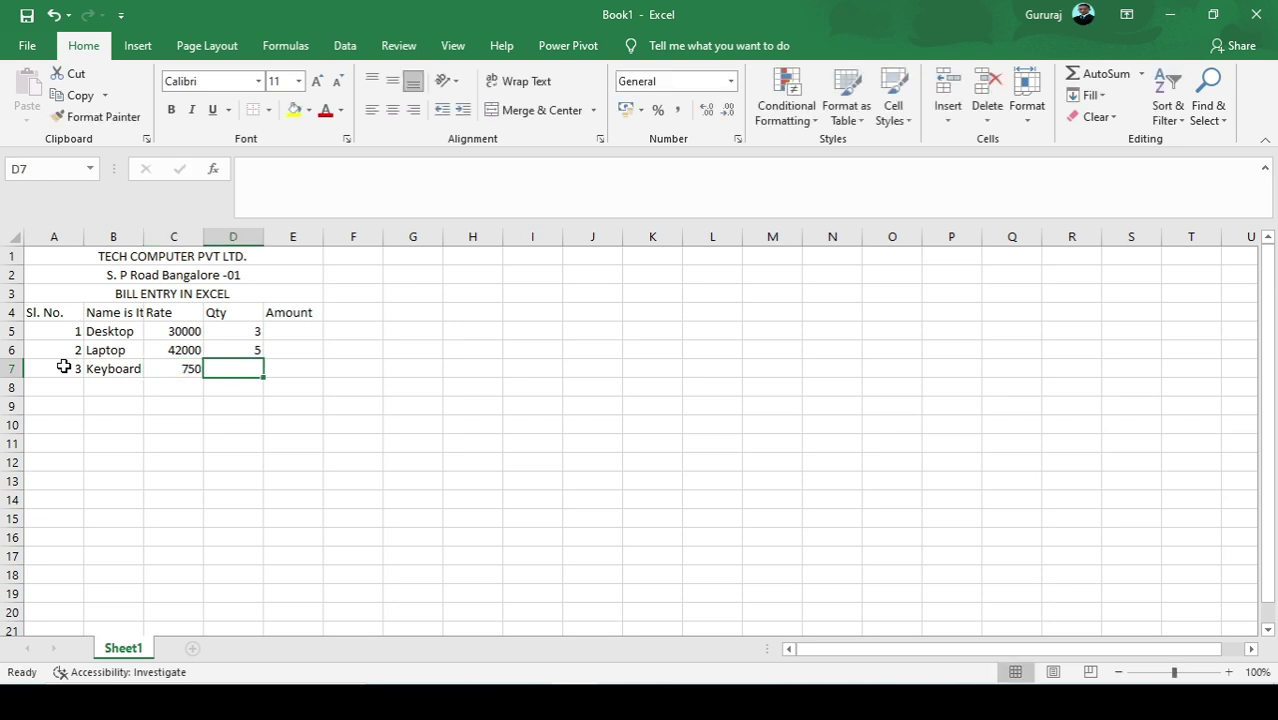
text(7)
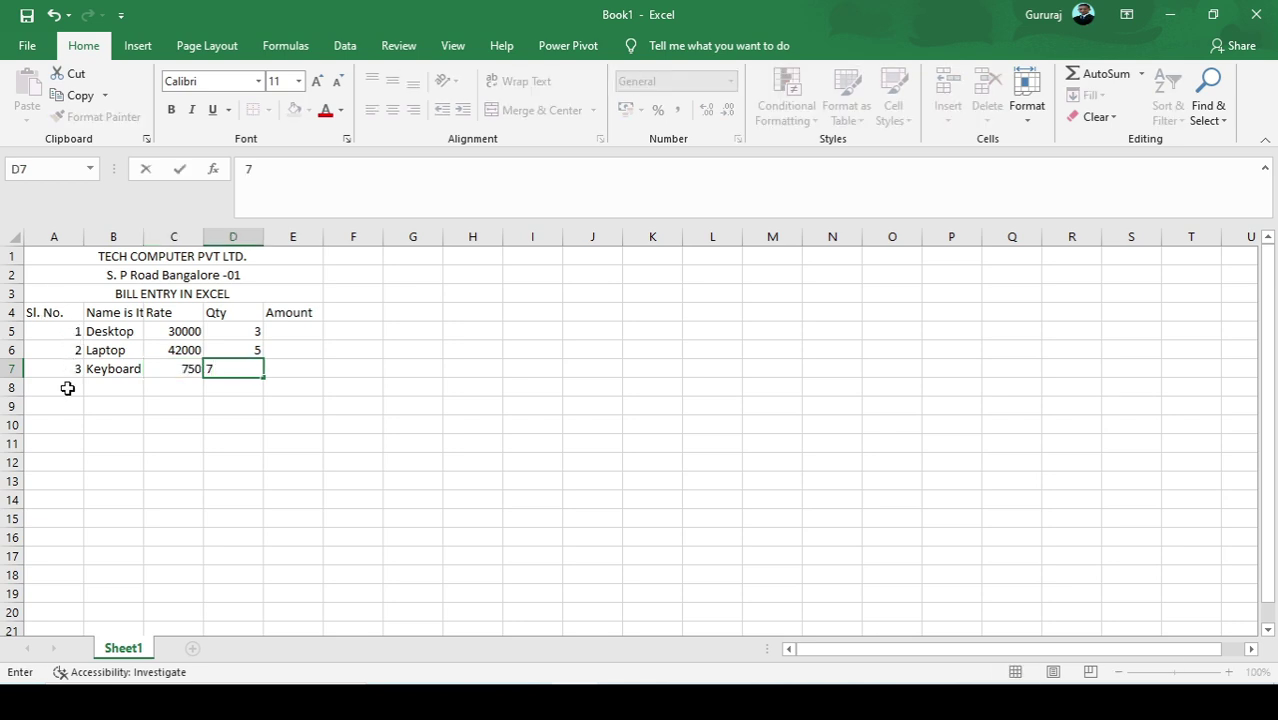
Start the fourth item row with serial number 4 in A8 and the item name "Printer" in B8
click(67, 388)
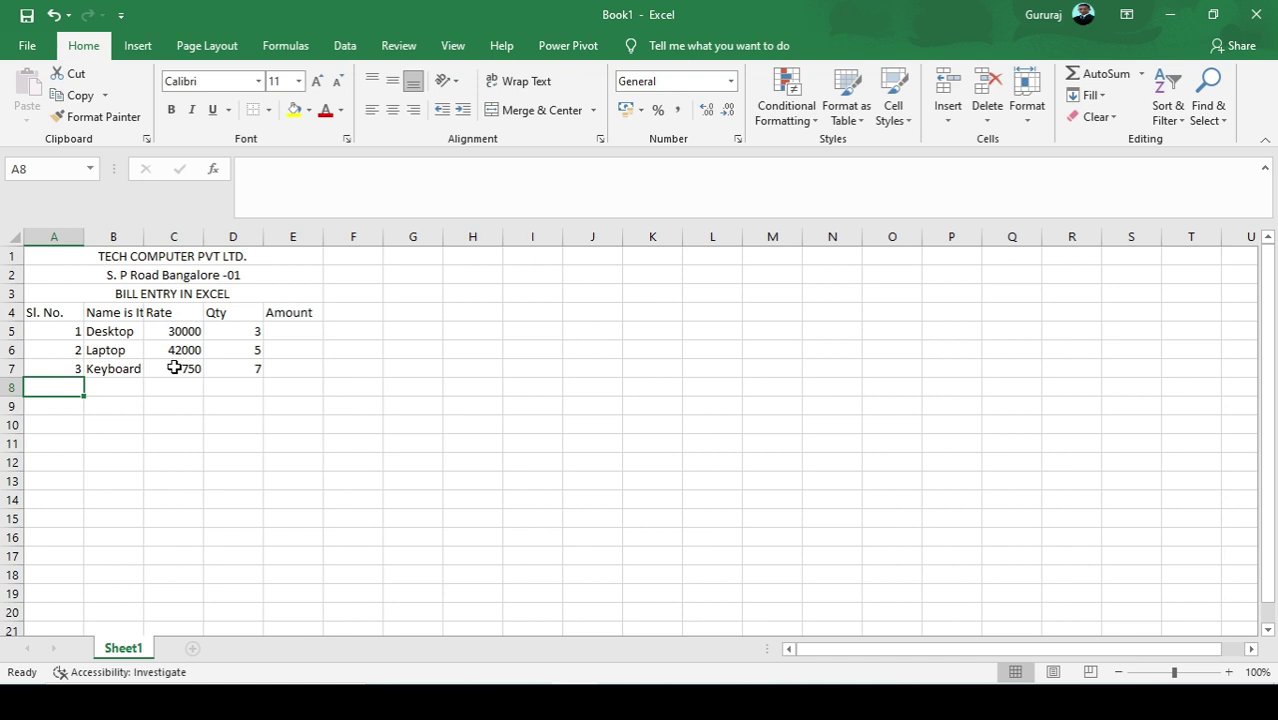
text(4)
key(Tab)
text(P)
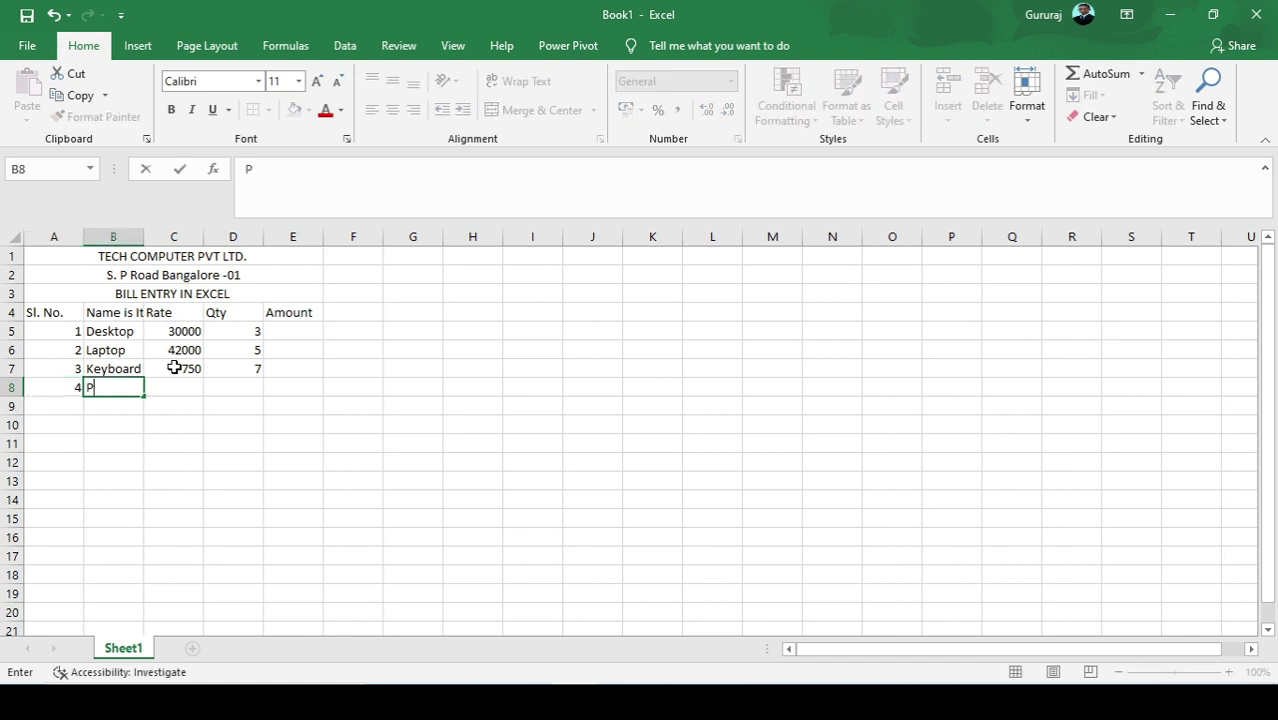
text(rinter)
key(Tab)
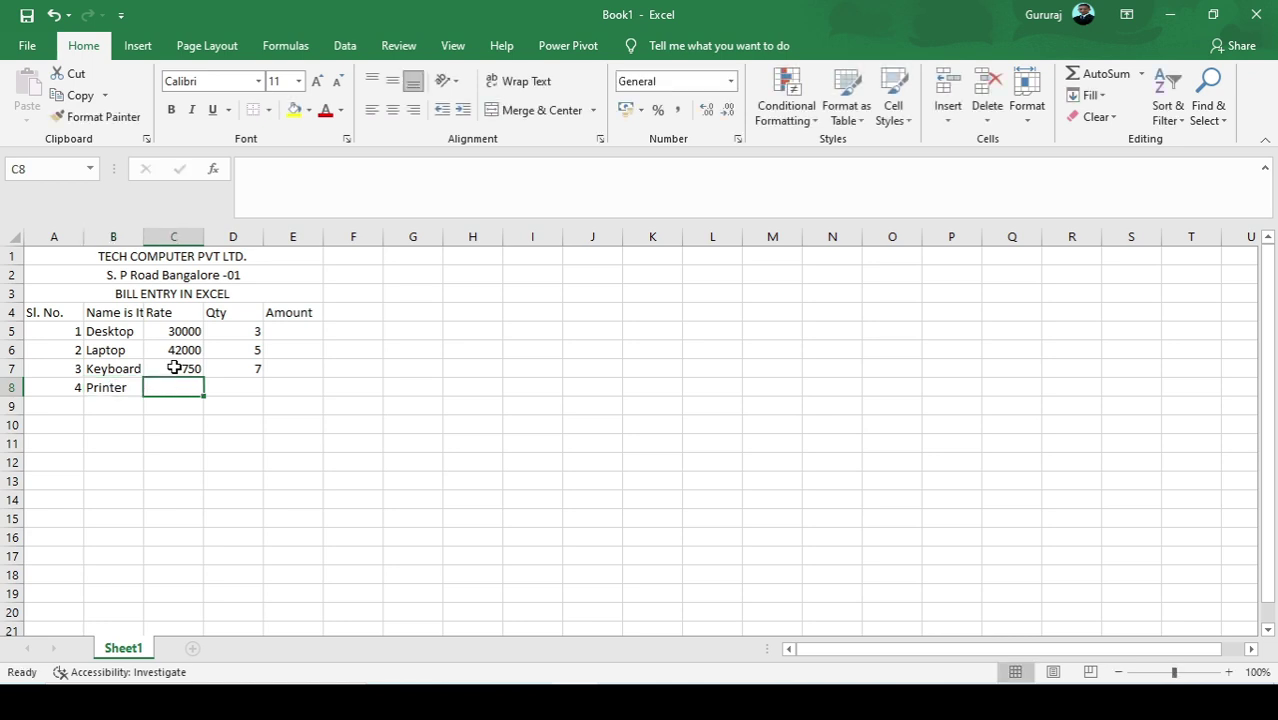
Enter the printer's rate 12000 in C8 and its quantity 2 in D8
text(12)
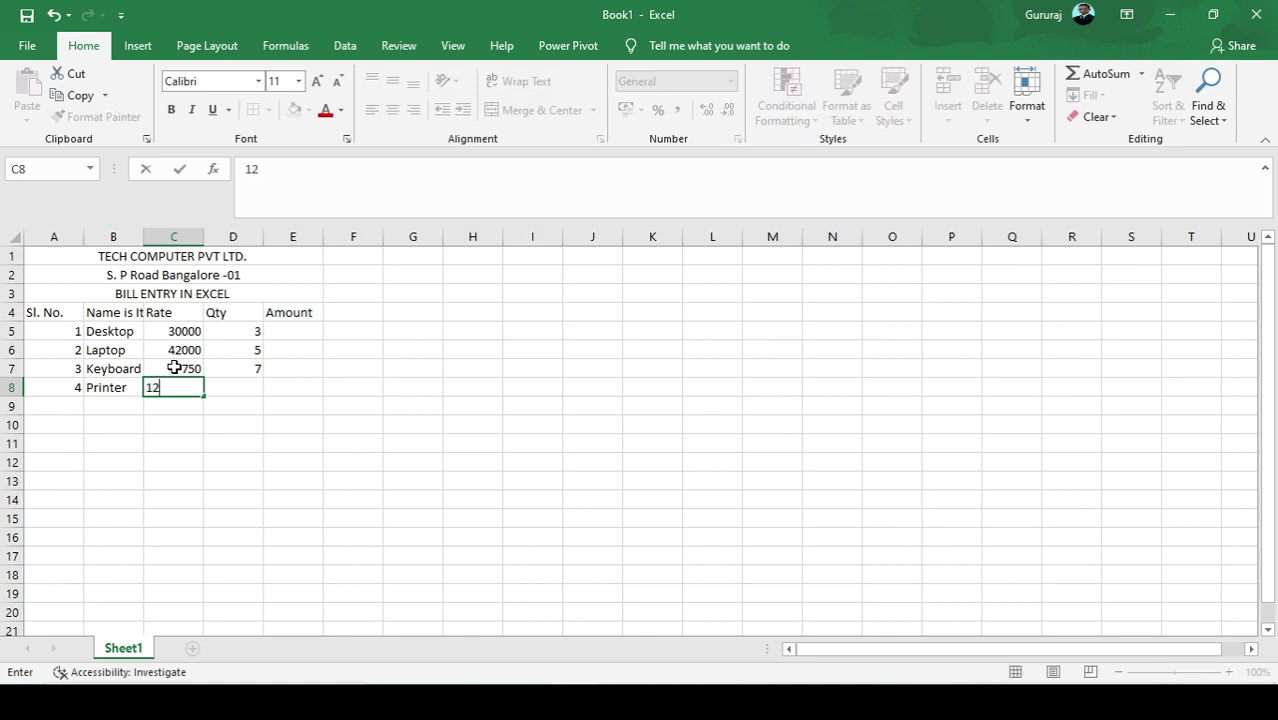
text(000)
key(Tab)
text(2)
key(Return)
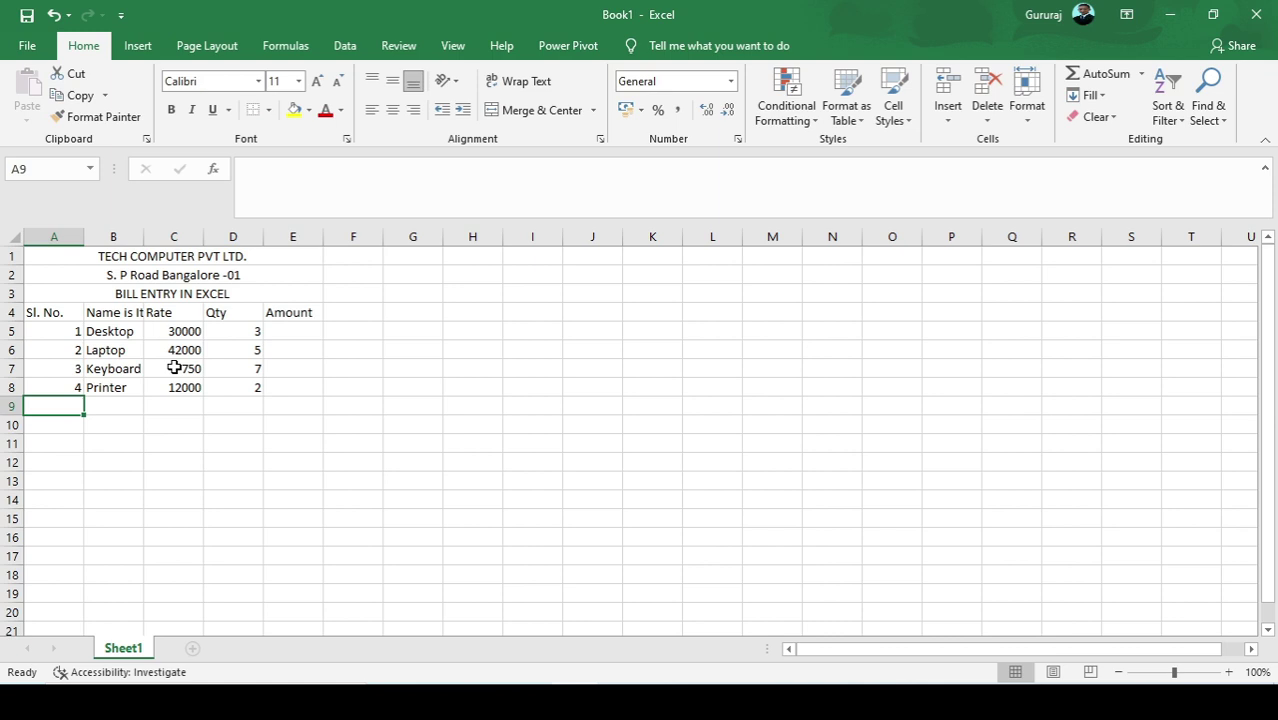
Start the fifth item row with serial number 5 in A9 and the item name "Mouse" in B9
text(5)
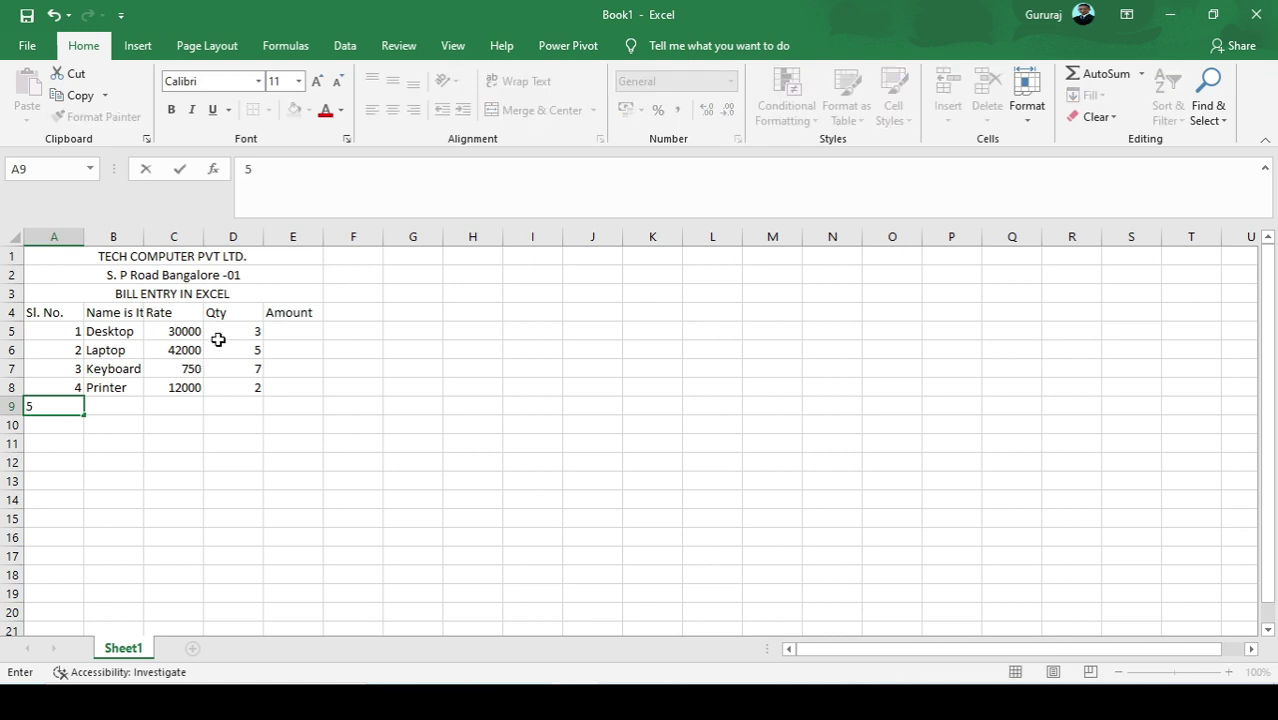
key(Tab)
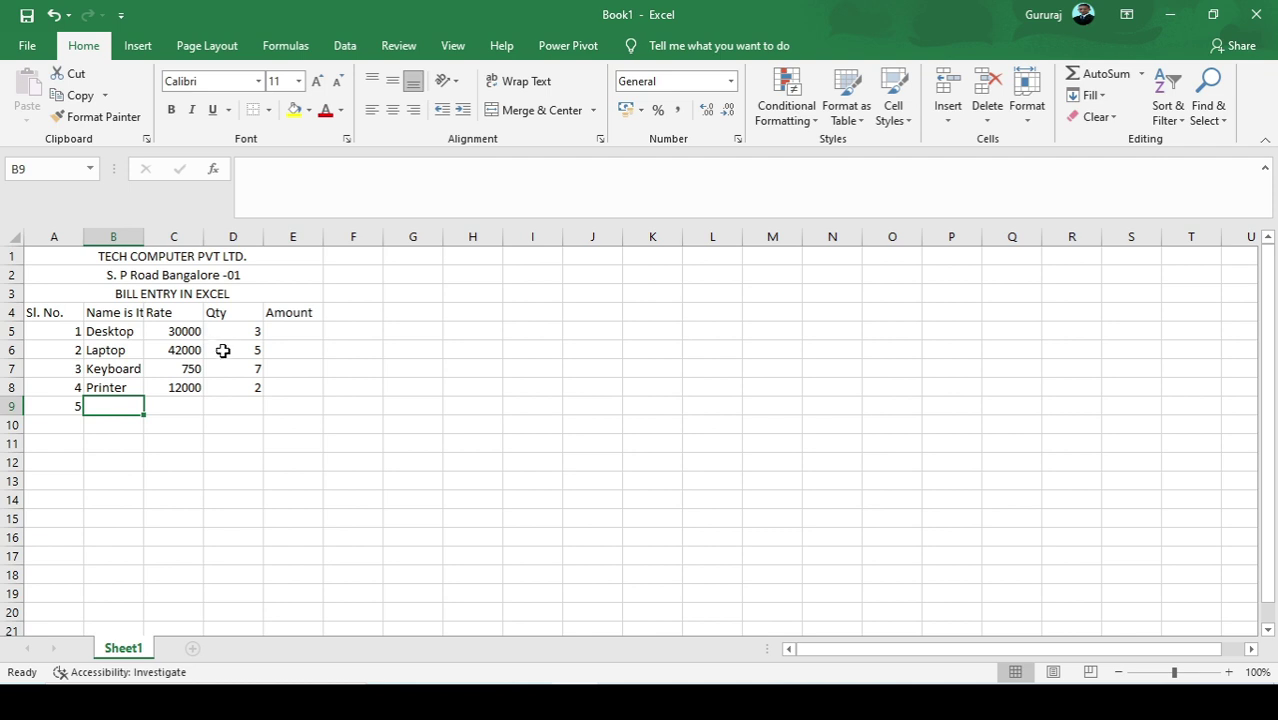
text(Mou)
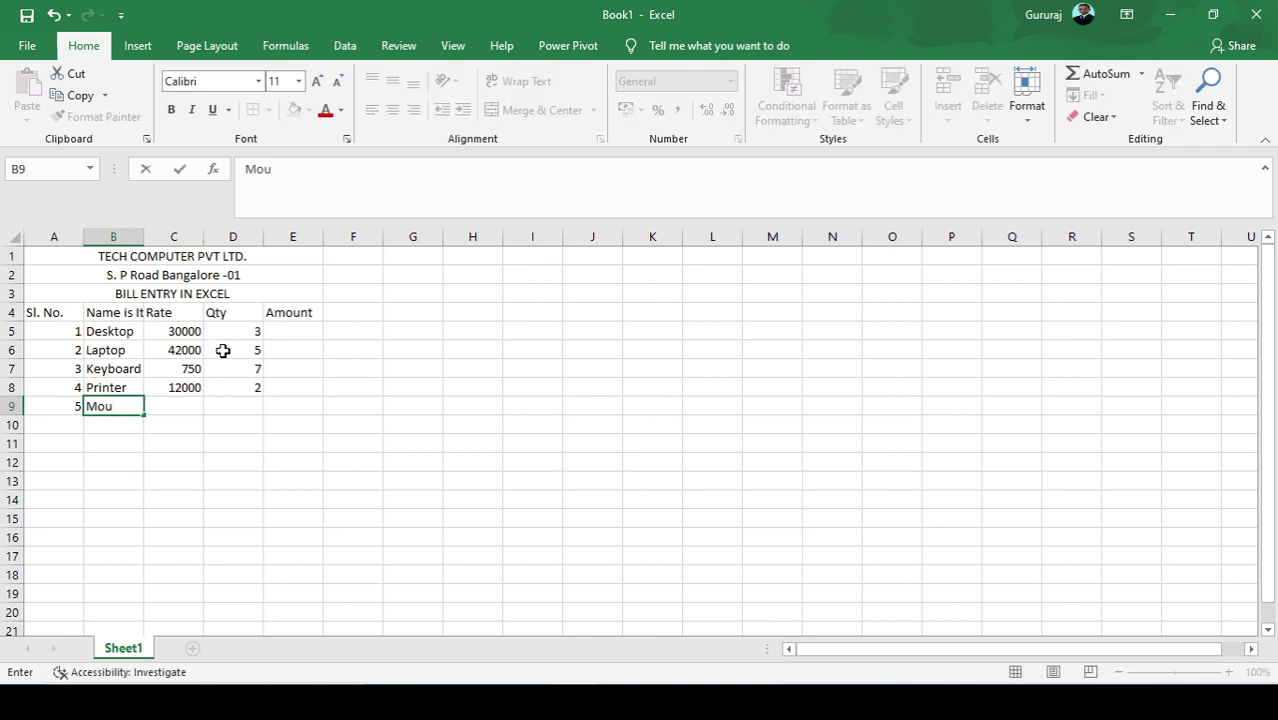
text(se)
key(Tab)
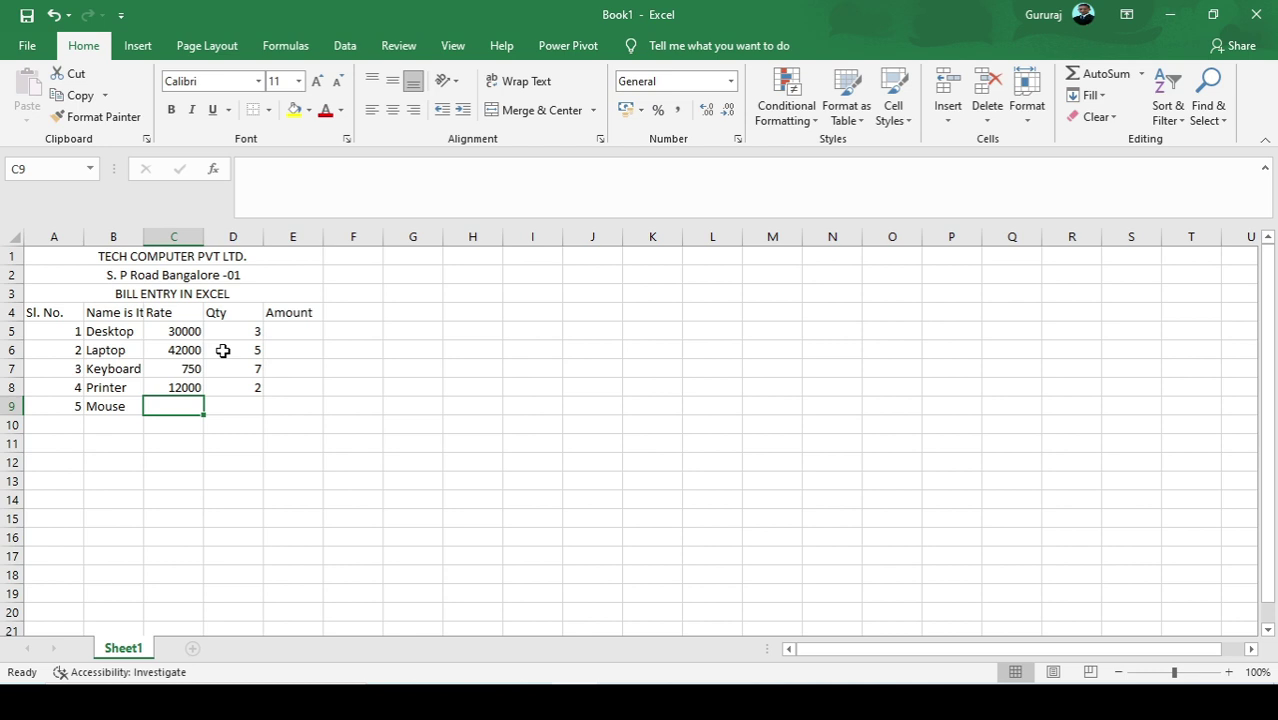
Enter the mouse's rate 500 in C9 and its quantity 4 in D9
text(500)
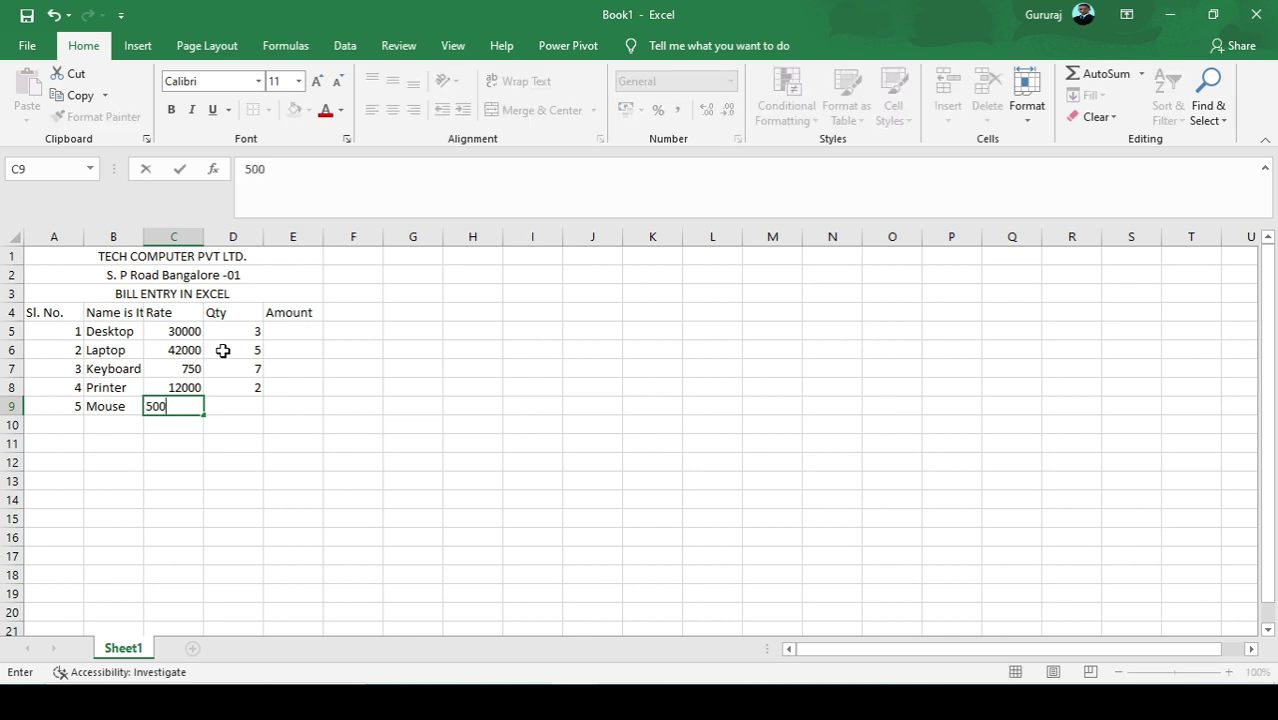
key(Tab)
text(4)
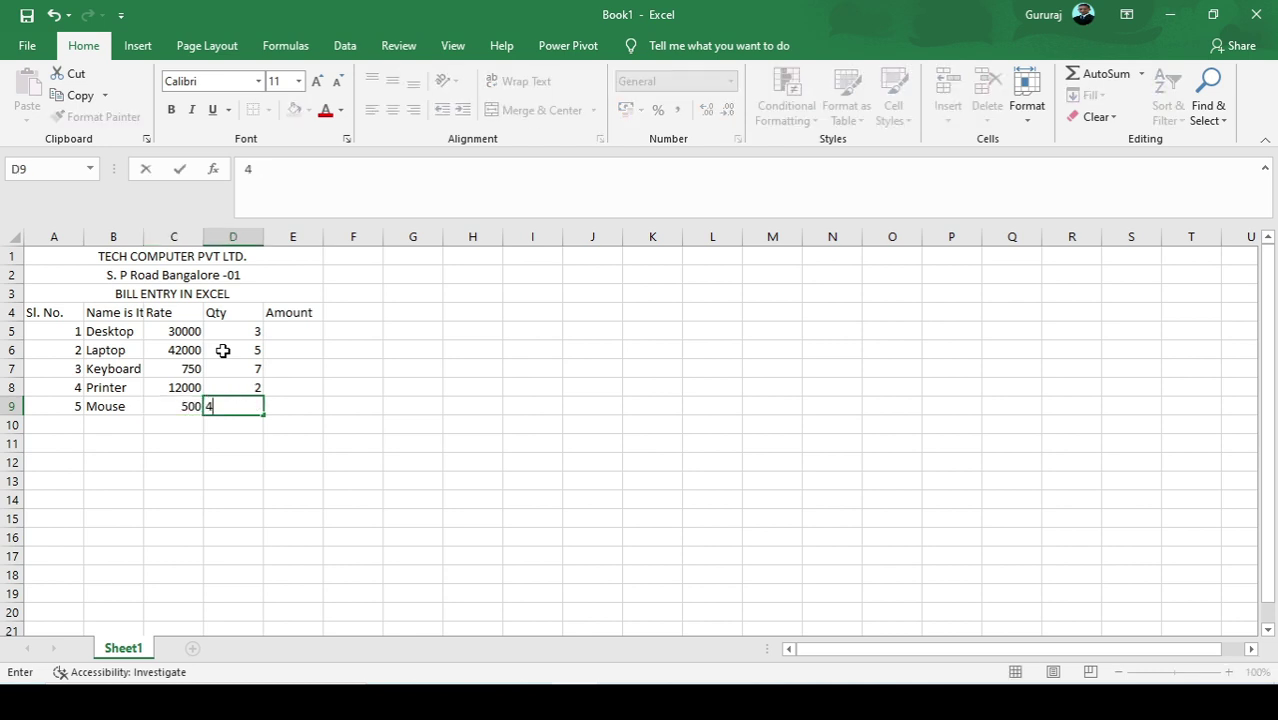
key(Return)
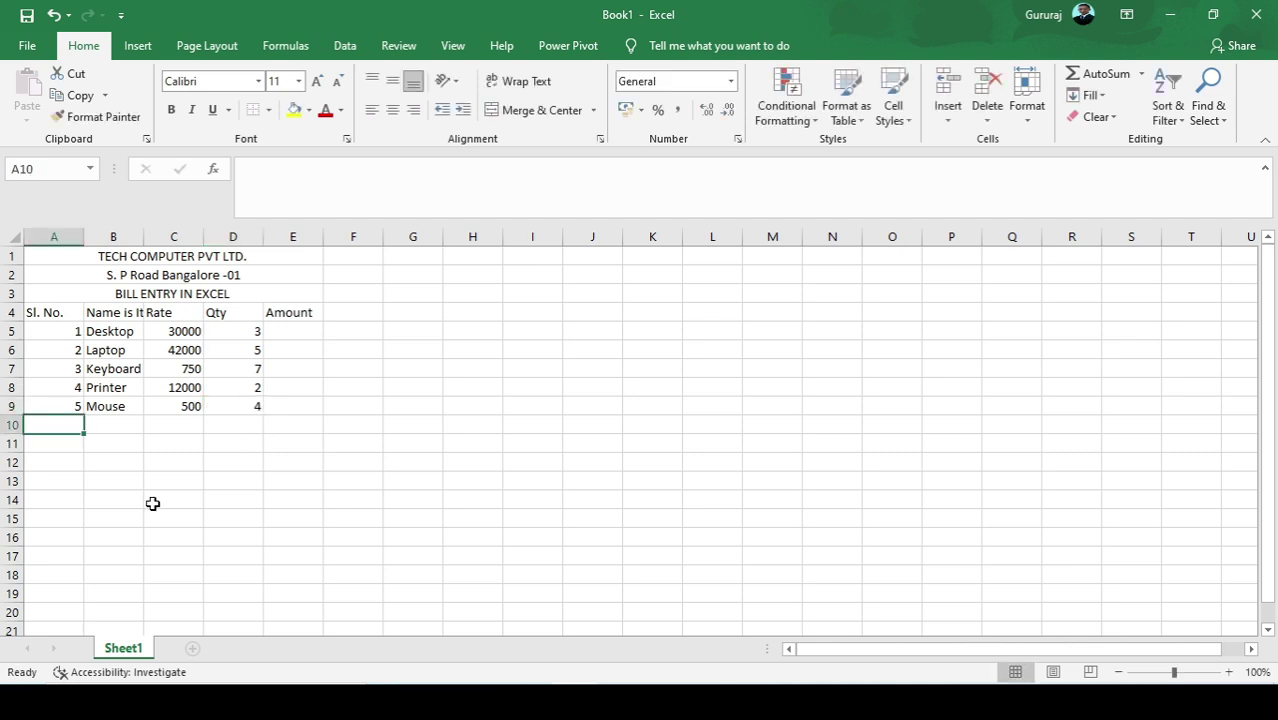
Start the sixth item row with serial number 6 in A10 and the item name "Pan Drive" in B10
text(6)
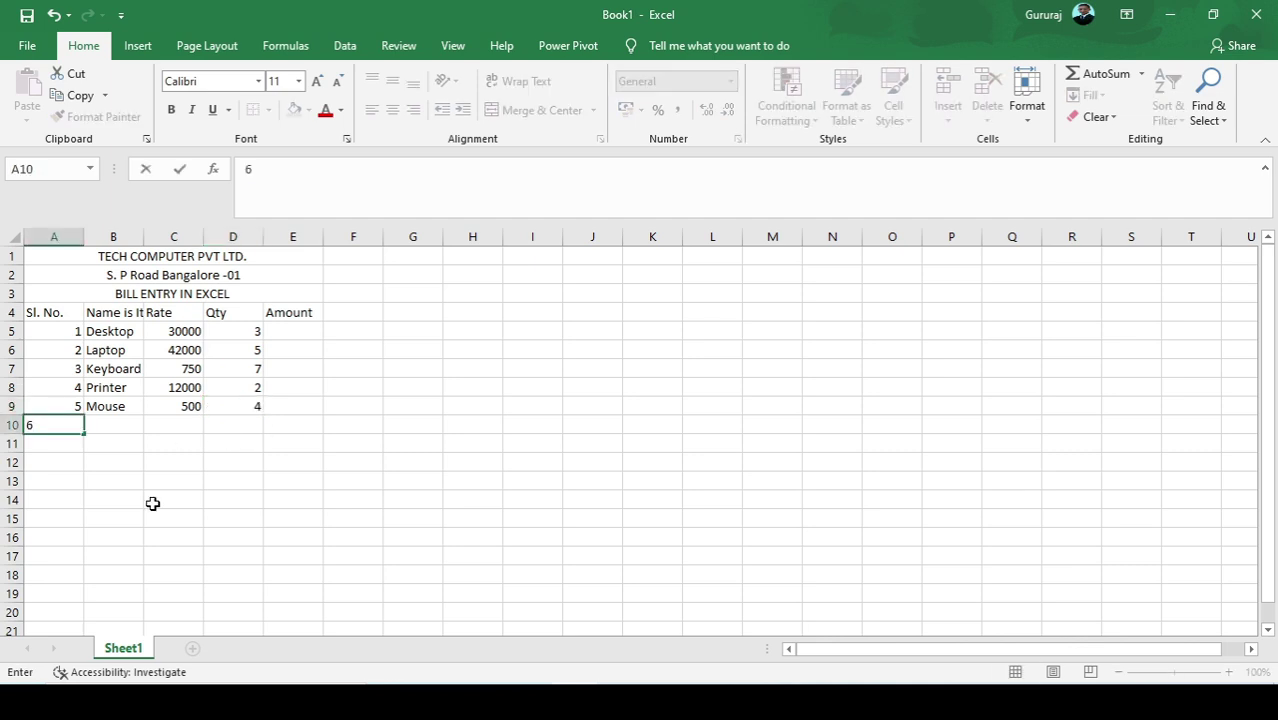
key(Tab)
text(Pan)
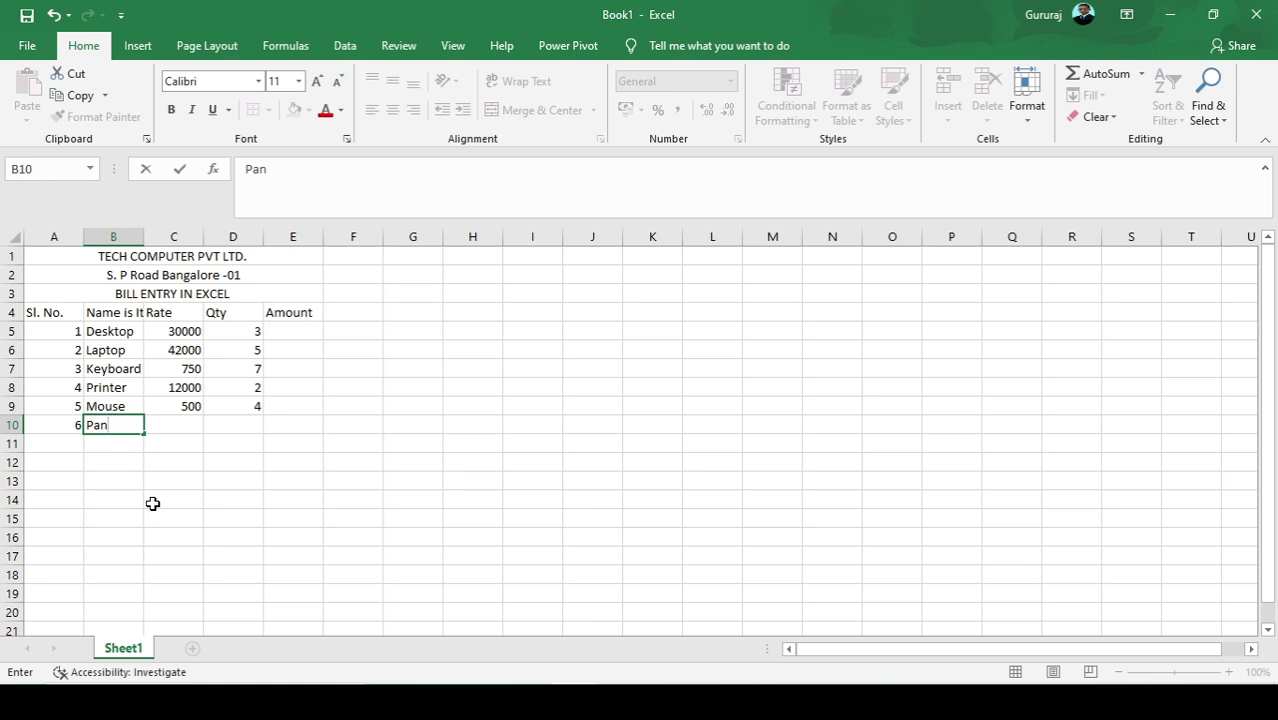
text( Drive)
key(Tab)
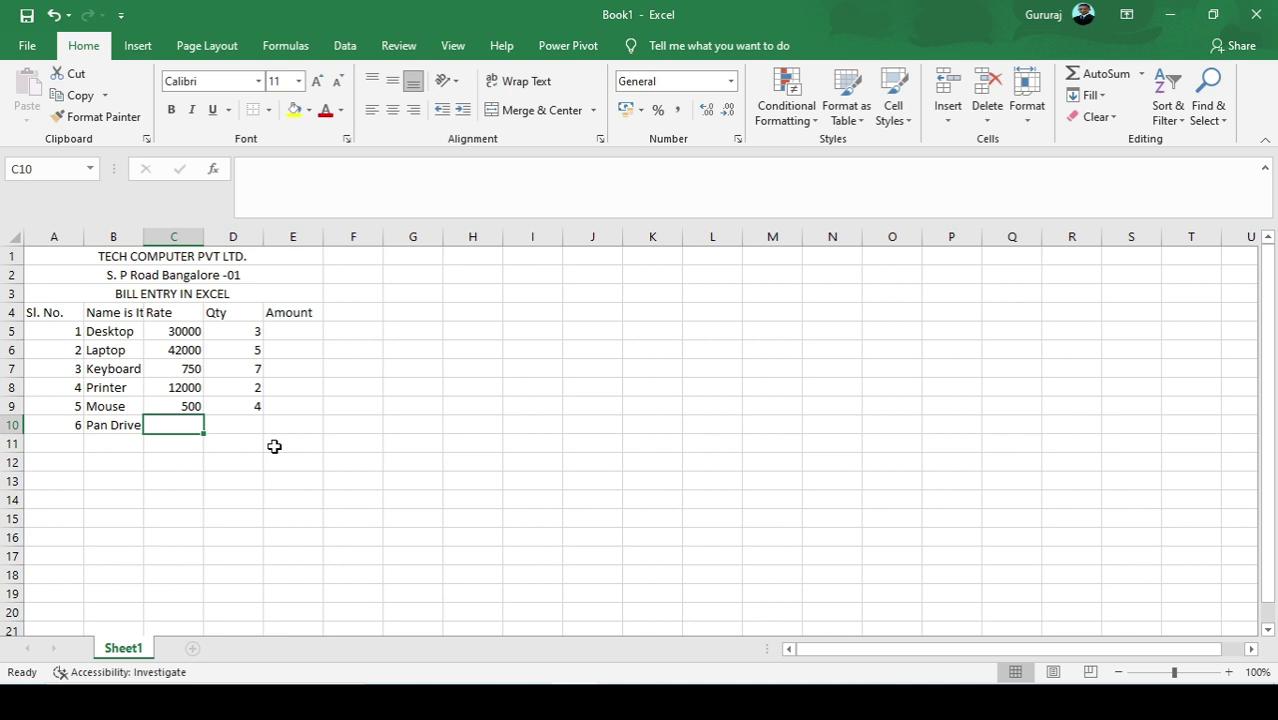
Enter the pan drive's rate 800 in C10 and its quantity 3 in D10
text(800)
key(Return)
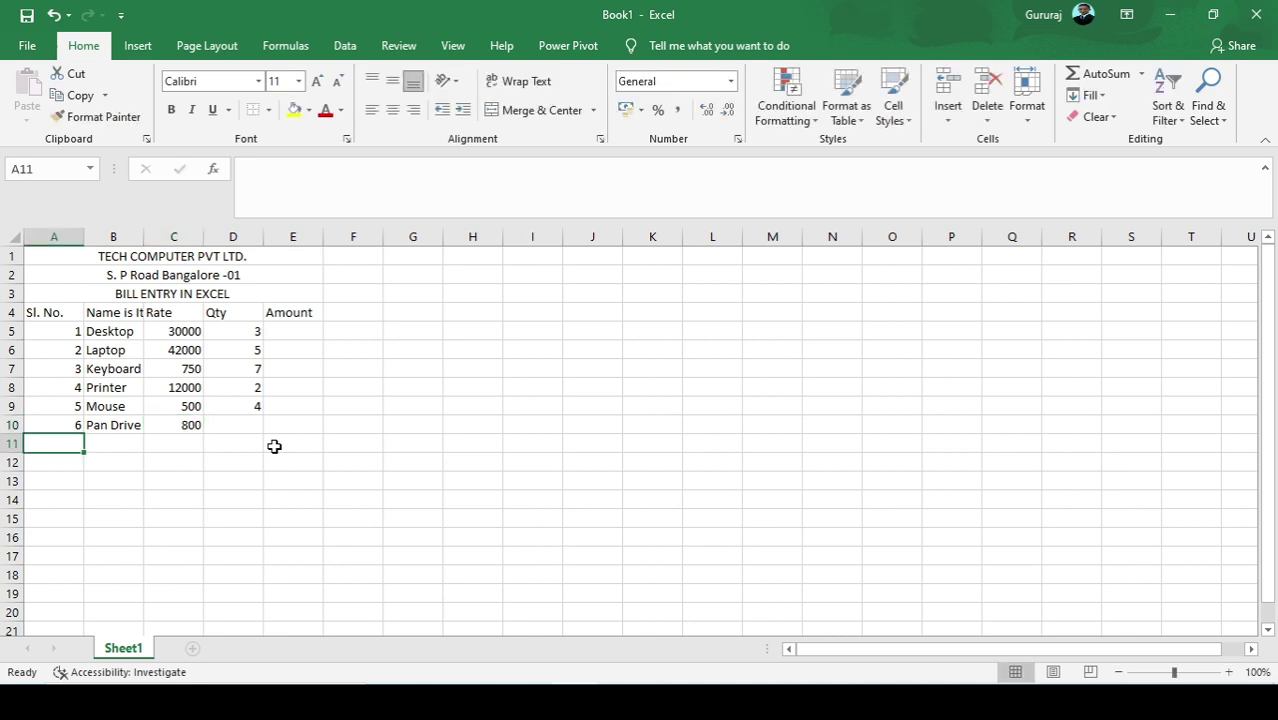
click(257, 425)
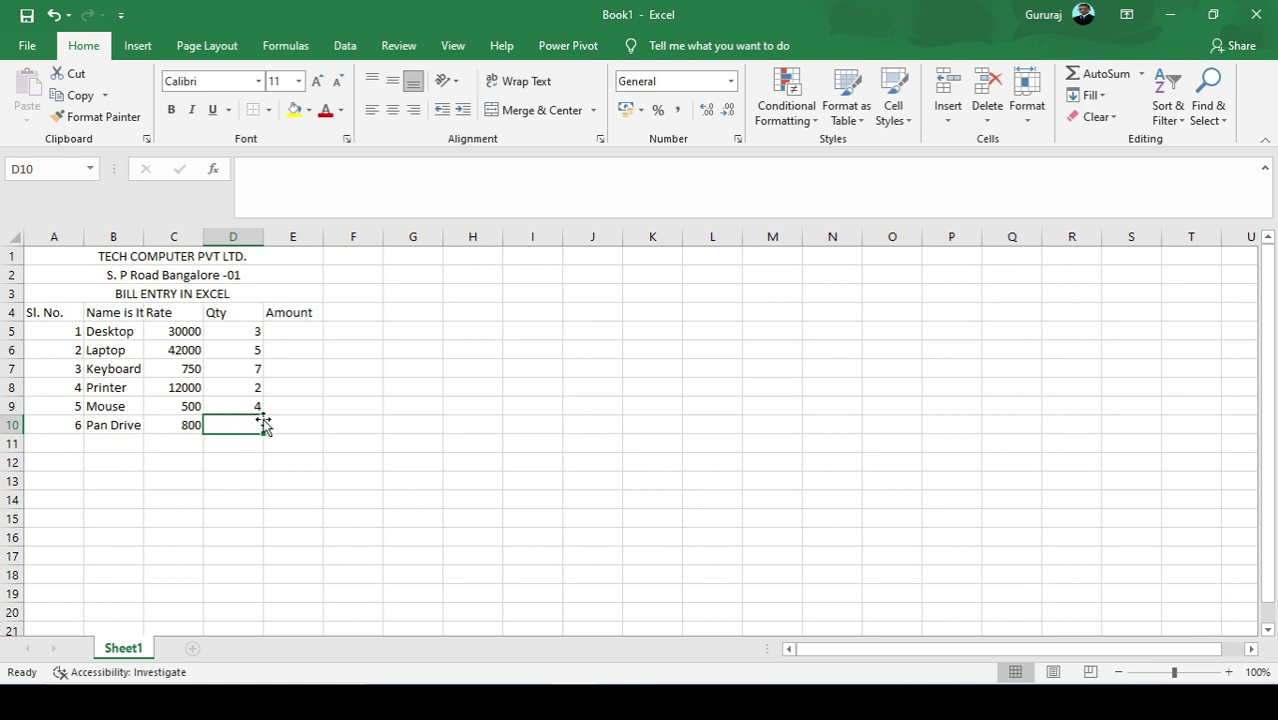
text(3)
click(309, 440)
Calculate the desktop's amount in E5 with the formula =D5*C5
click(291, 344)
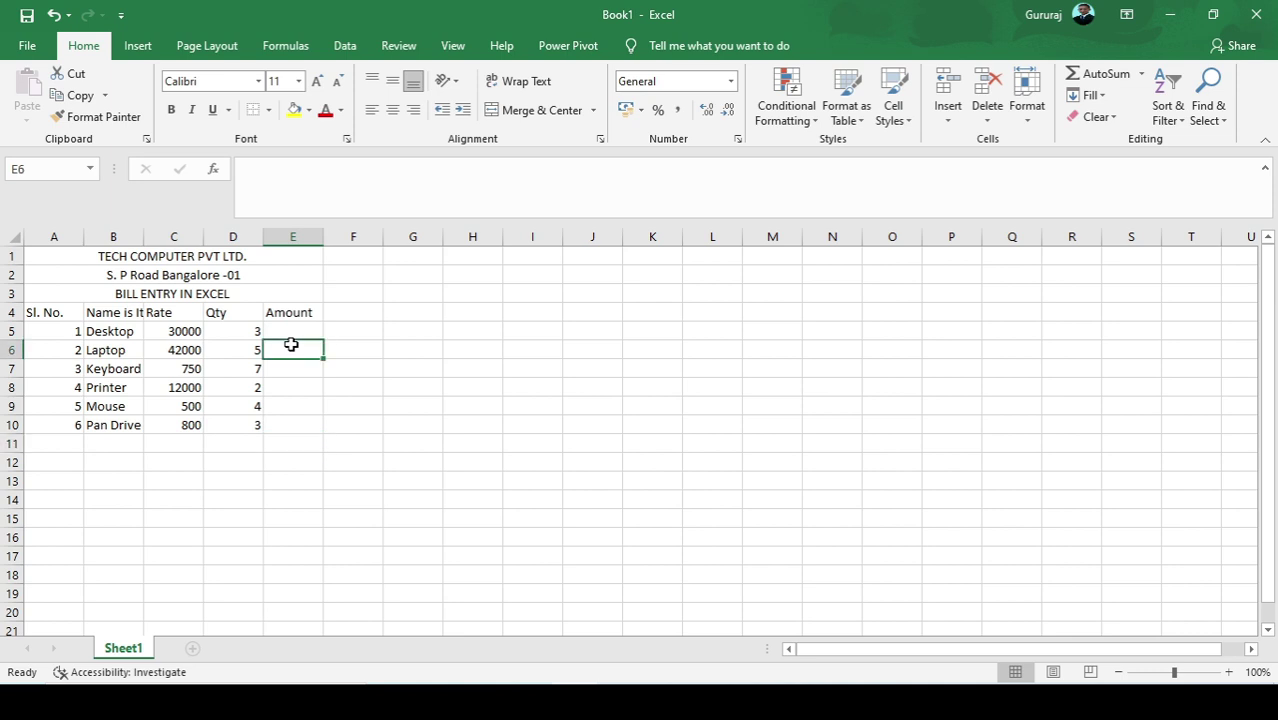
click(287, 328)
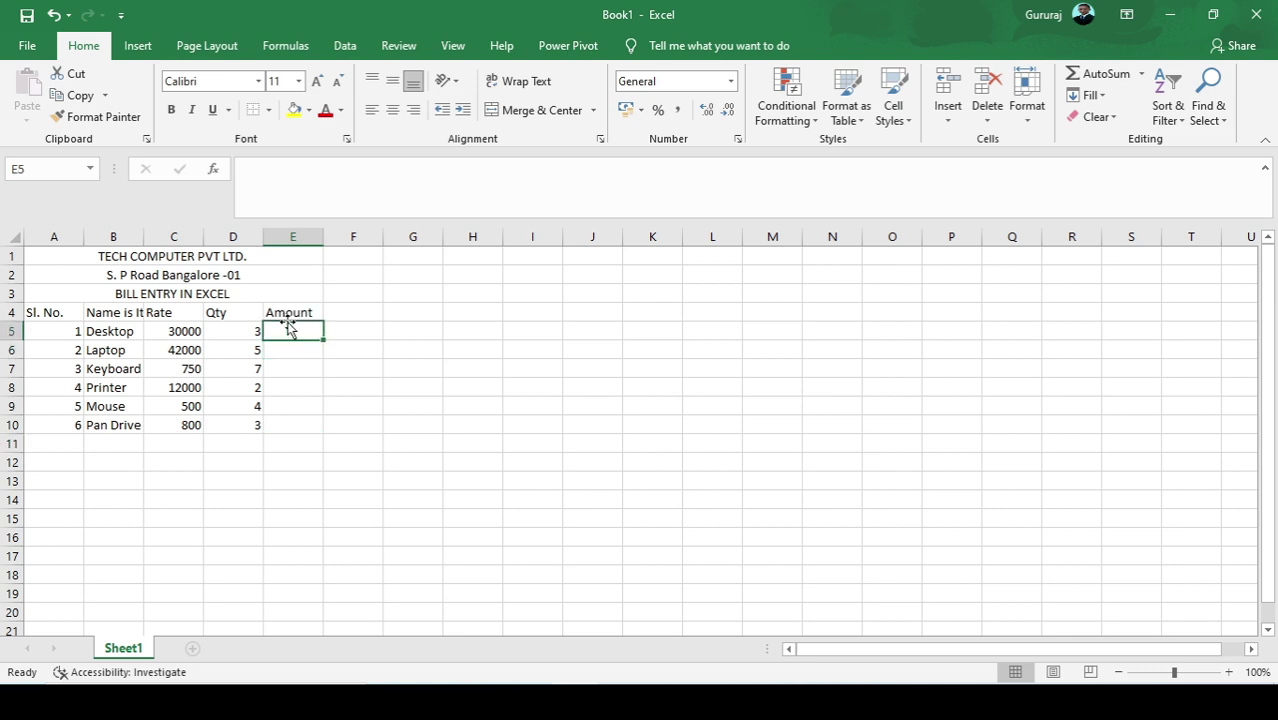
text(=)
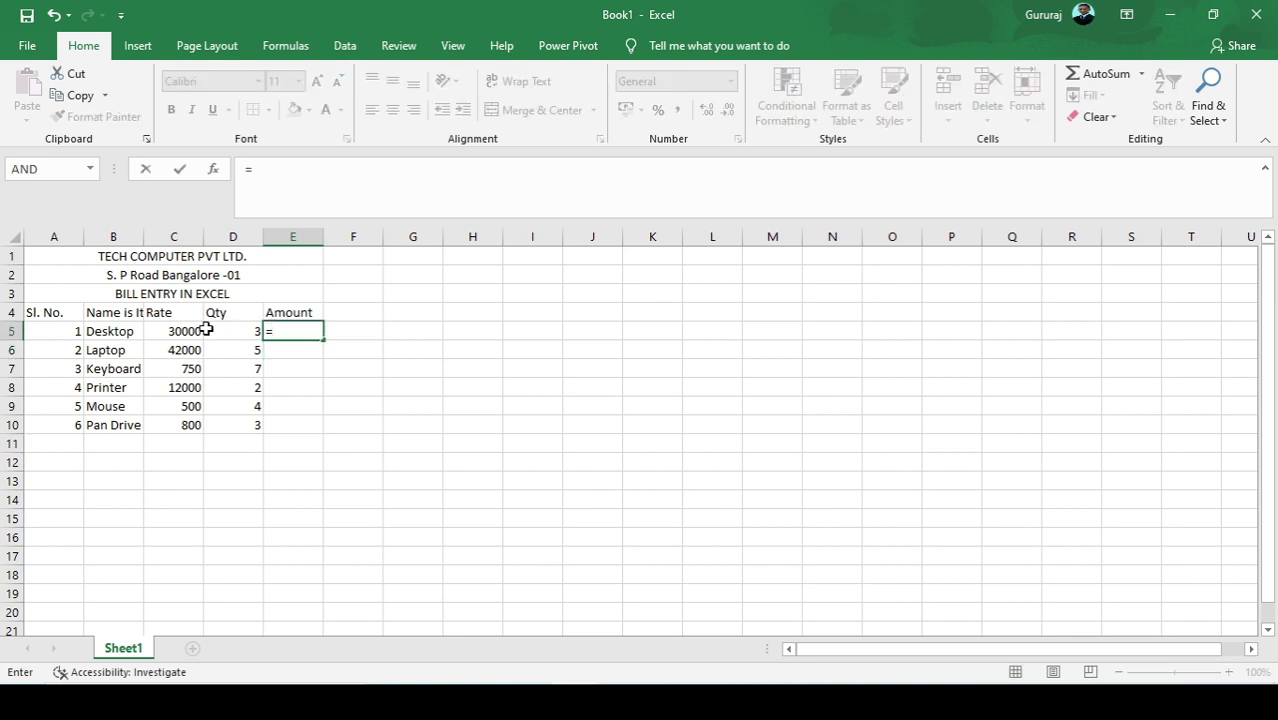
click(207, 332)
text(*)
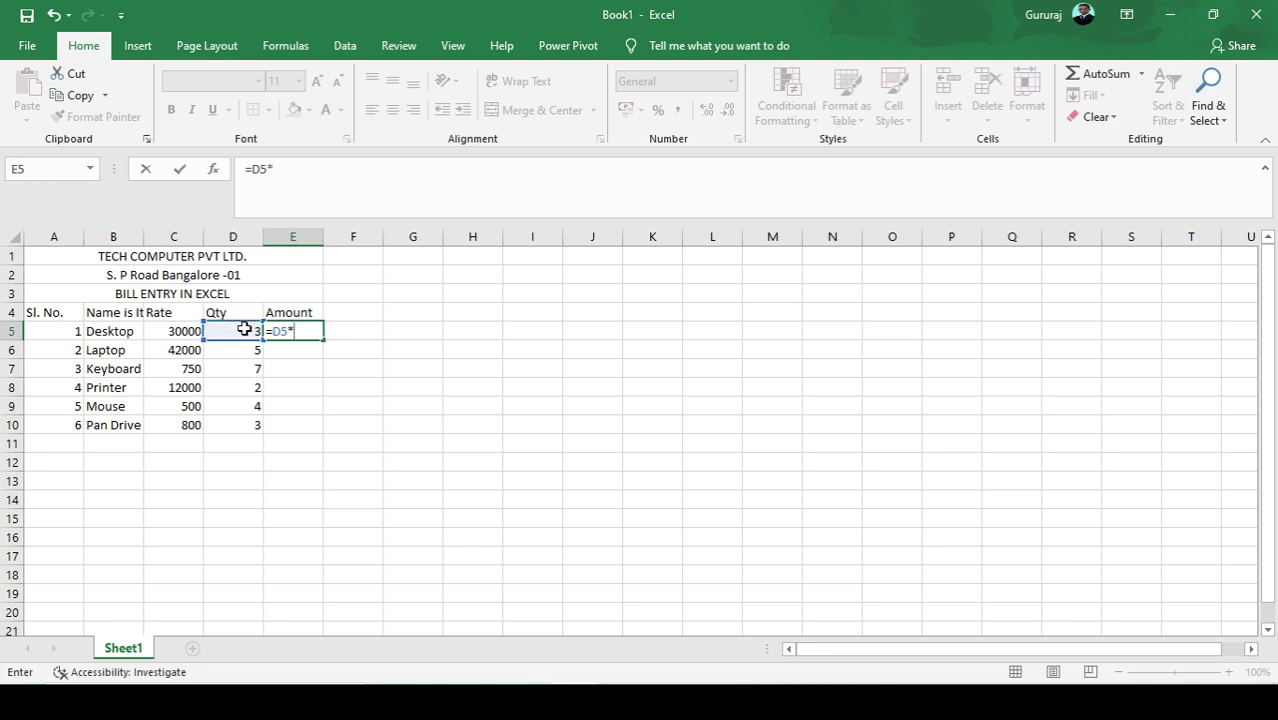
click(187, 335)
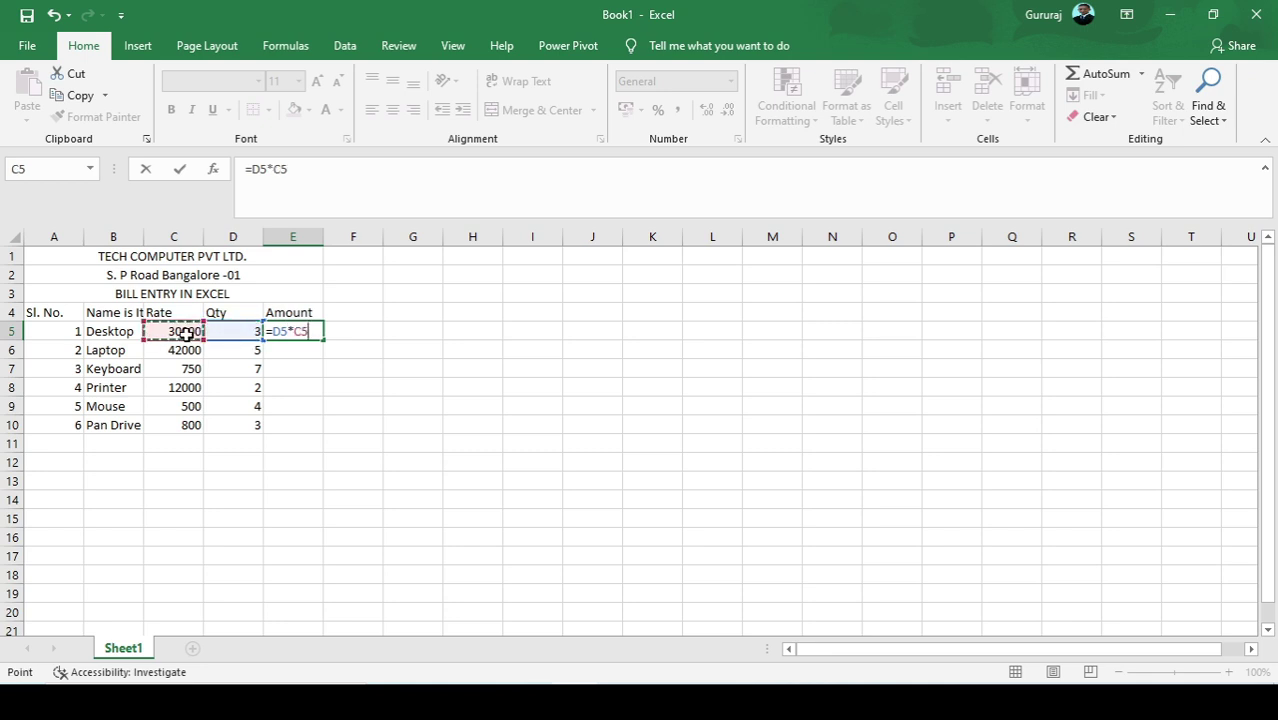
key(Return)
Copy the amount formula from E5 down through E10 for the remaining items
click(300, 334)
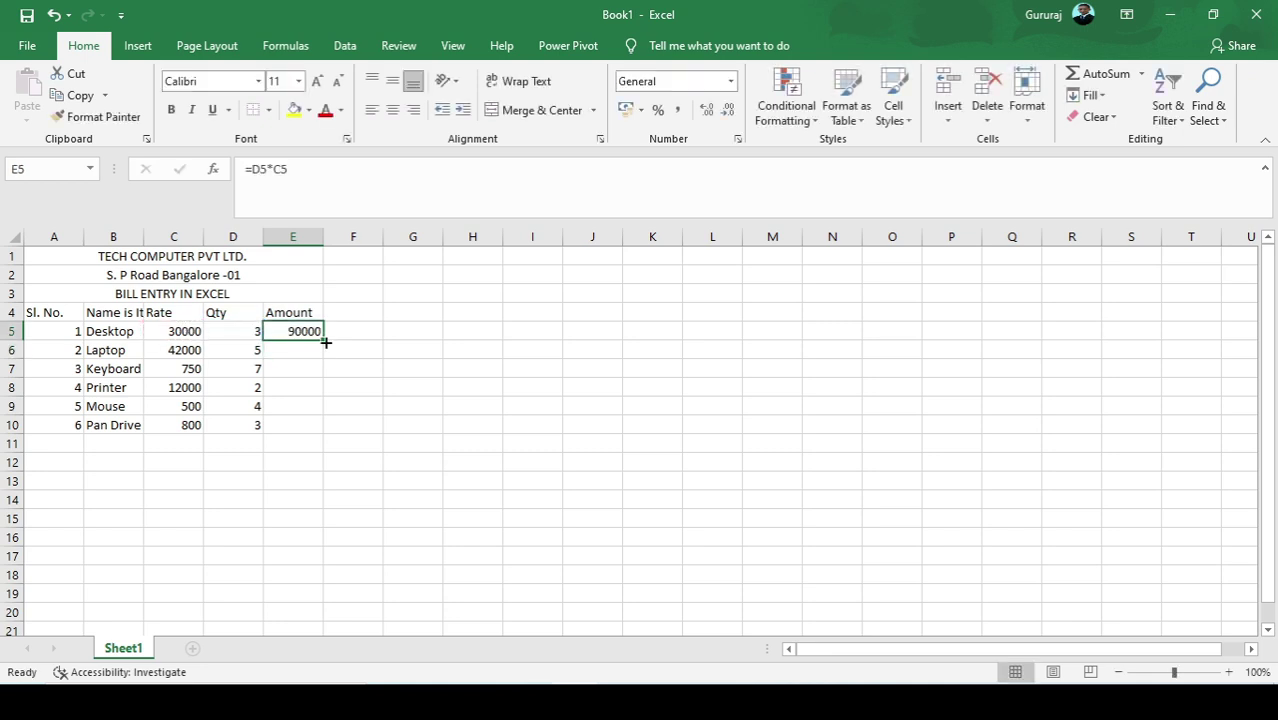
drag(323, 341, 325, 438)
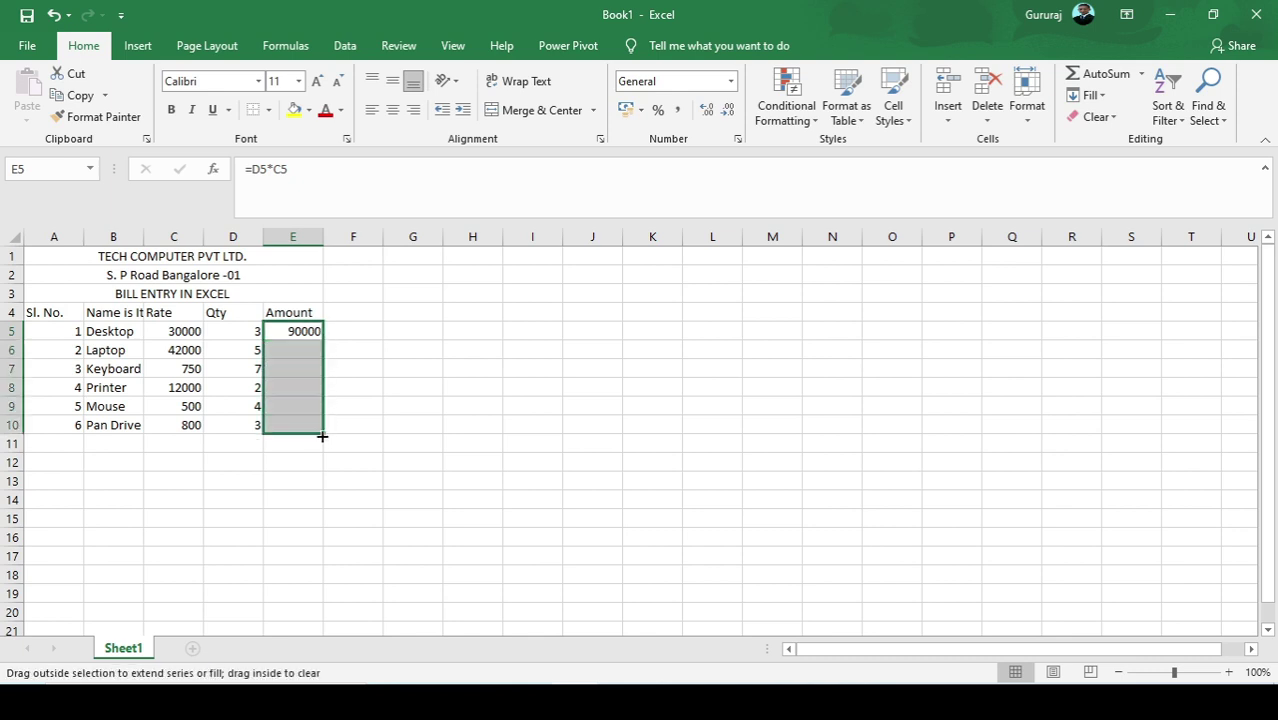
click(309, 352)
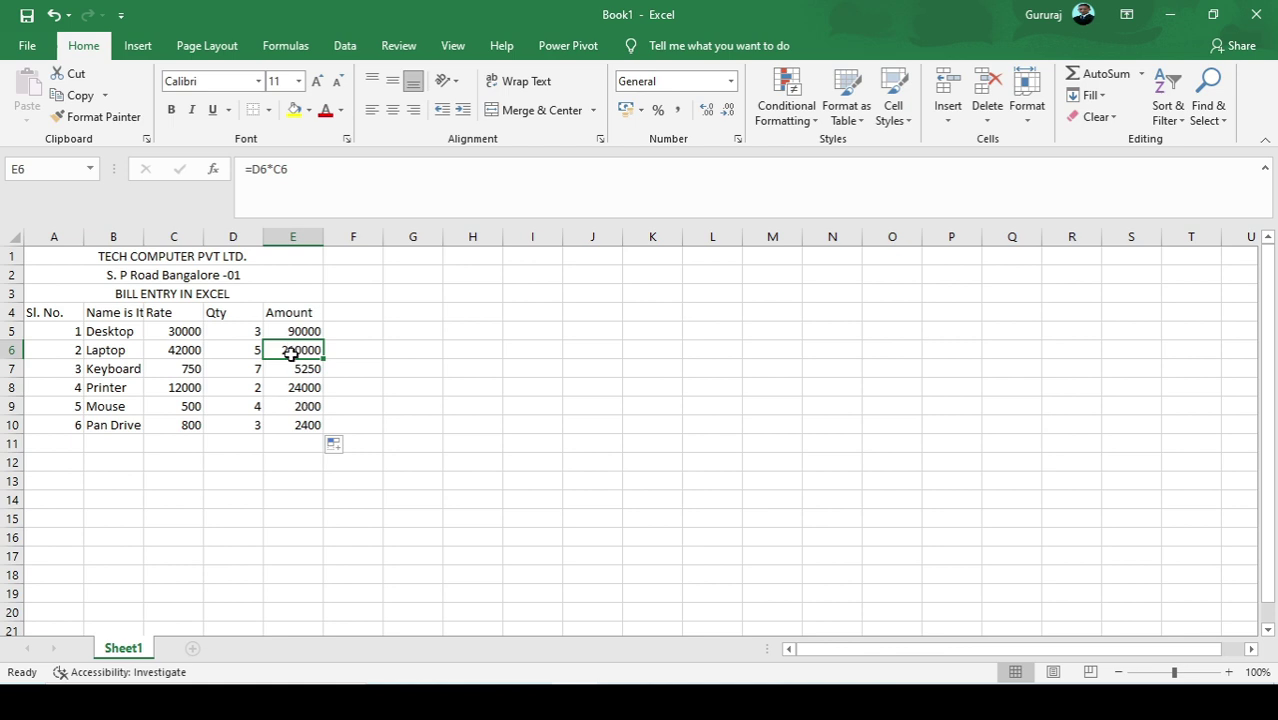
Enter the label "Total" in D11 below the quantity column
click(218, 444)
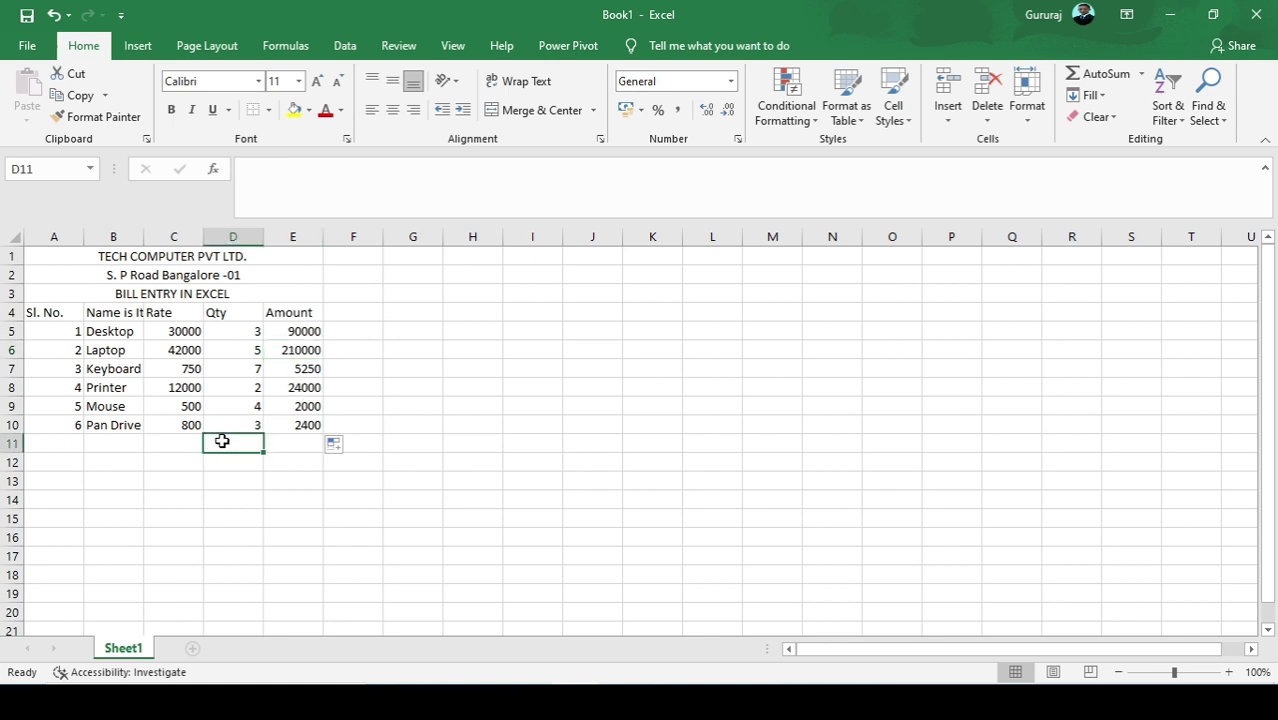
text(to)
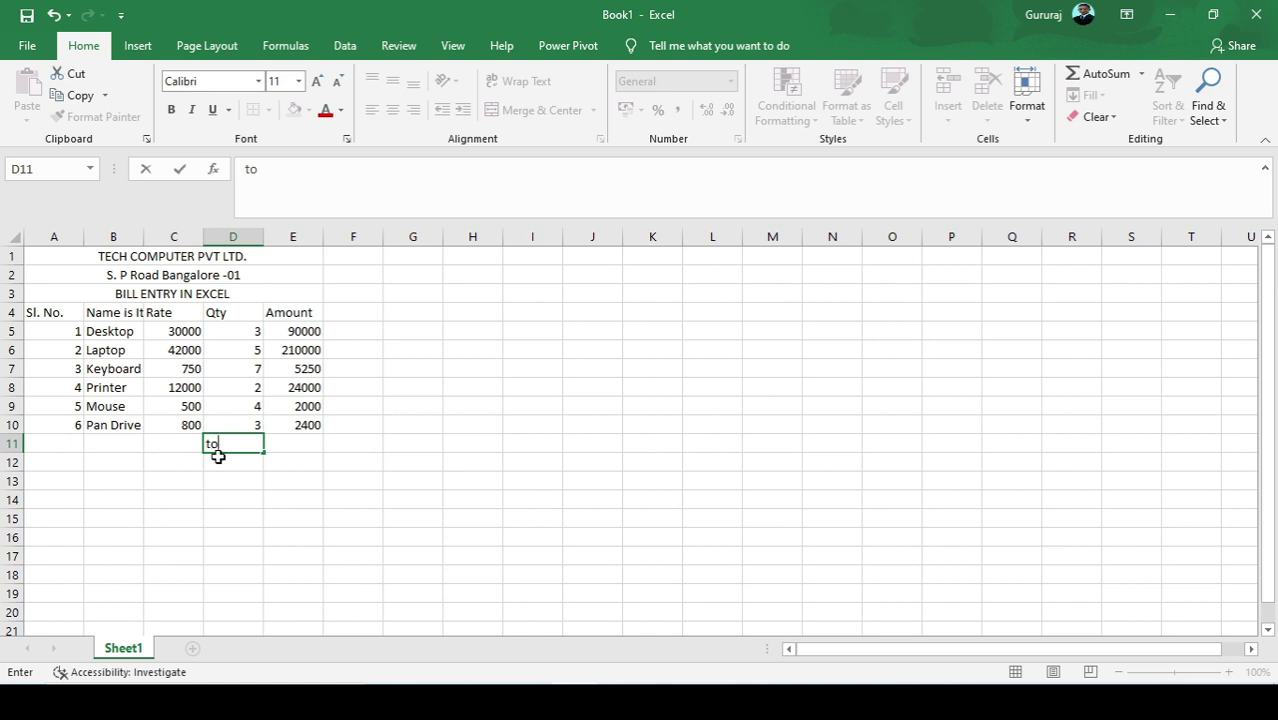
text(t)
key(BackSpace)
key(BackSpace)
key(BackSpace)
text(Toal)
key(BackSpace)
key(BackSpace)
key(BackSpace)
text(otal)
key(Tab)
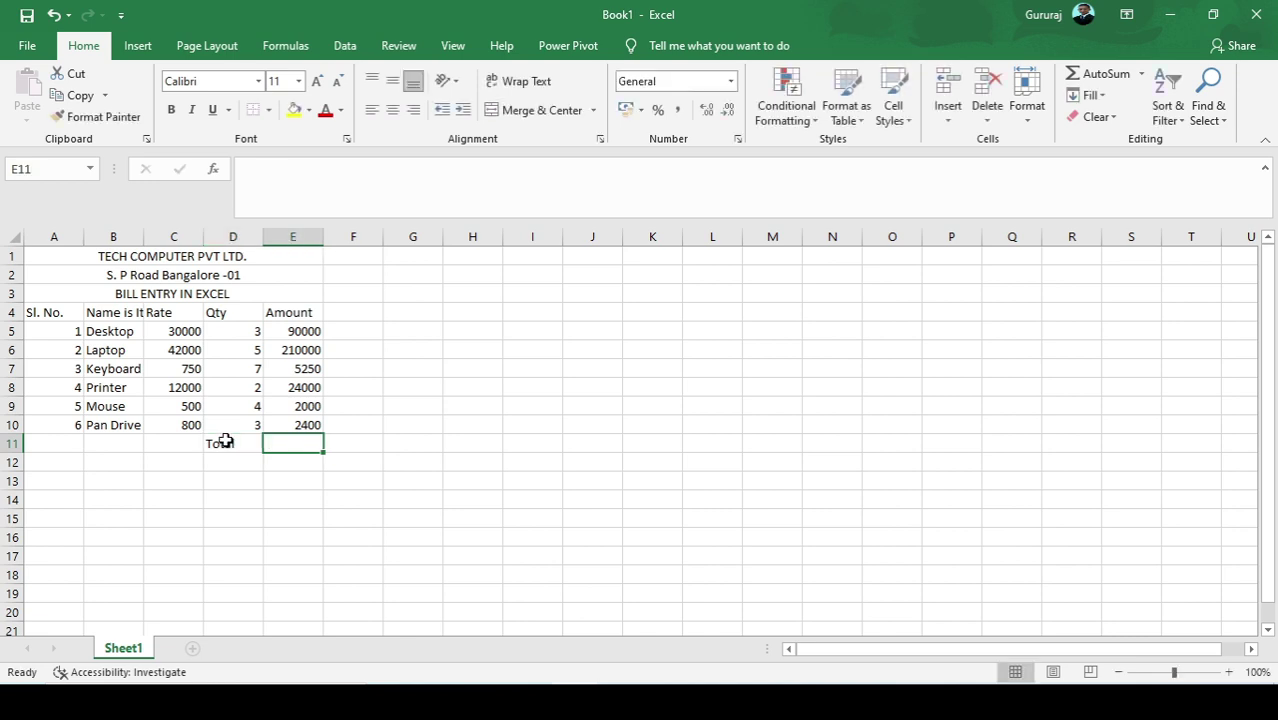
Sum the item amounts in E11 with the formula =SUM(E5:E10)
text(=sum)
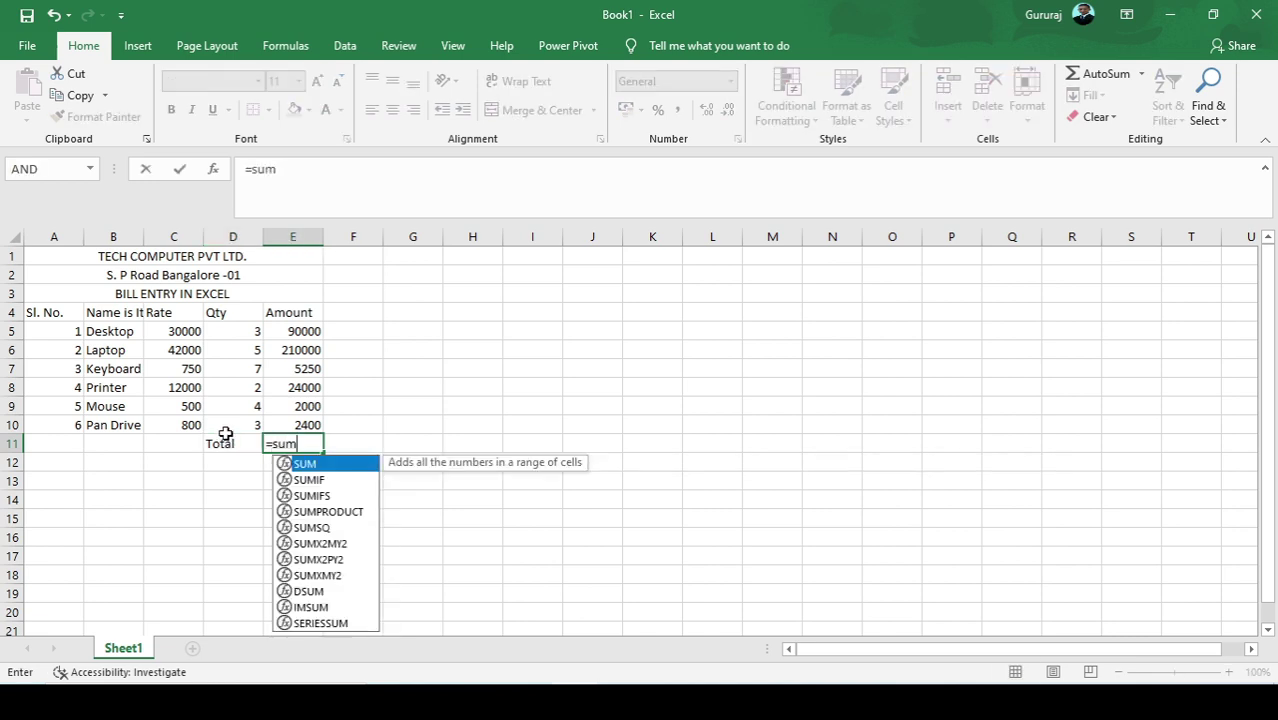
text(()
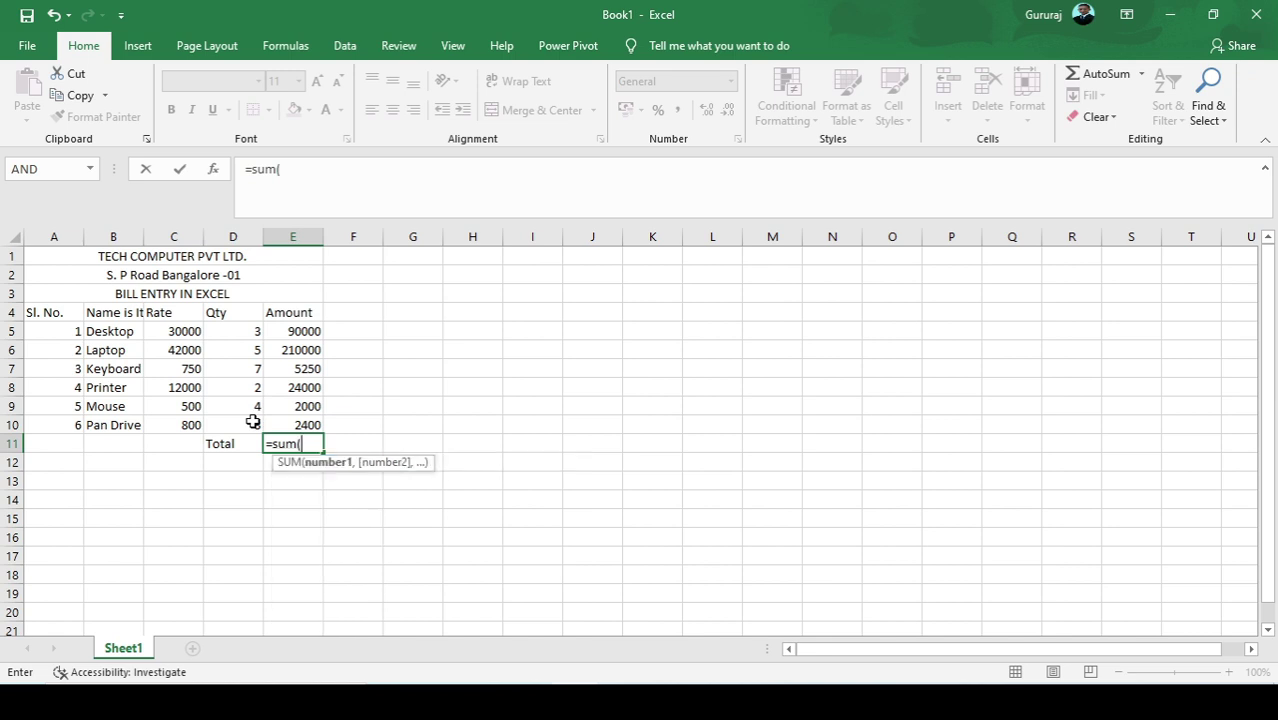
drag(278, 327, 293, 420)
text())
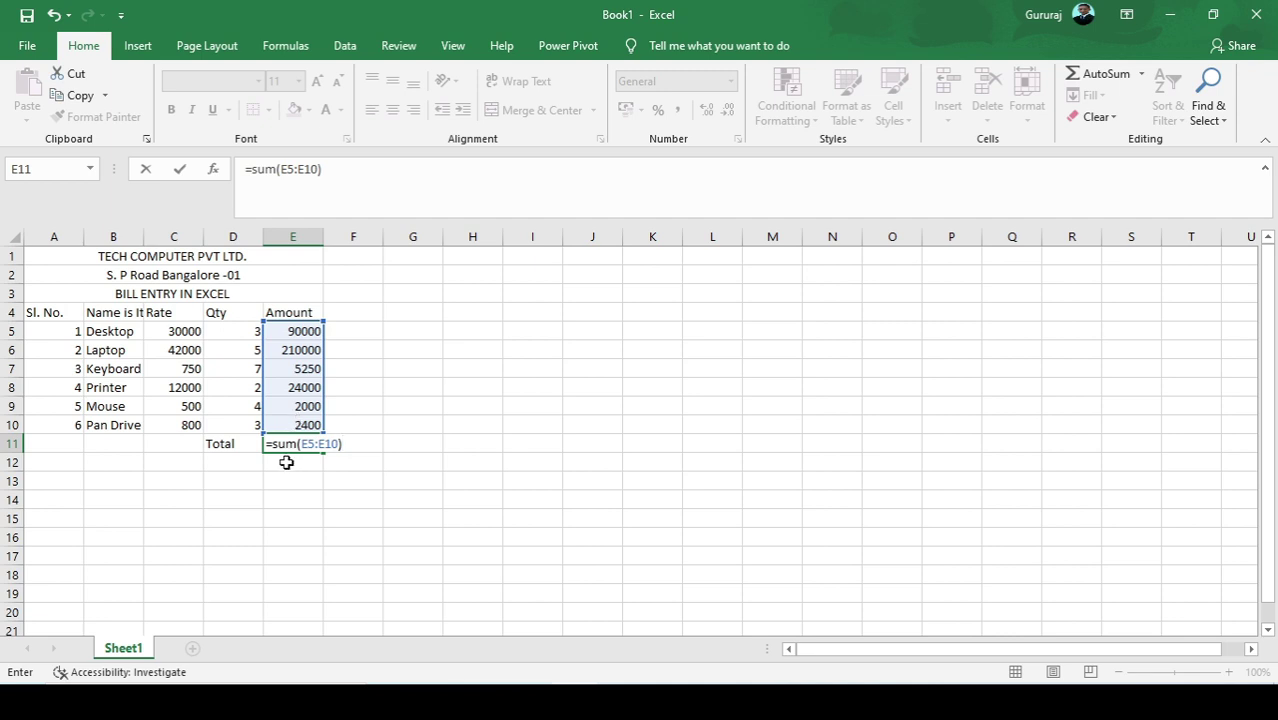
key(Return)
click(291, 449)
Enter the label "Discount" in D12 under the Total label
click(235, 460)
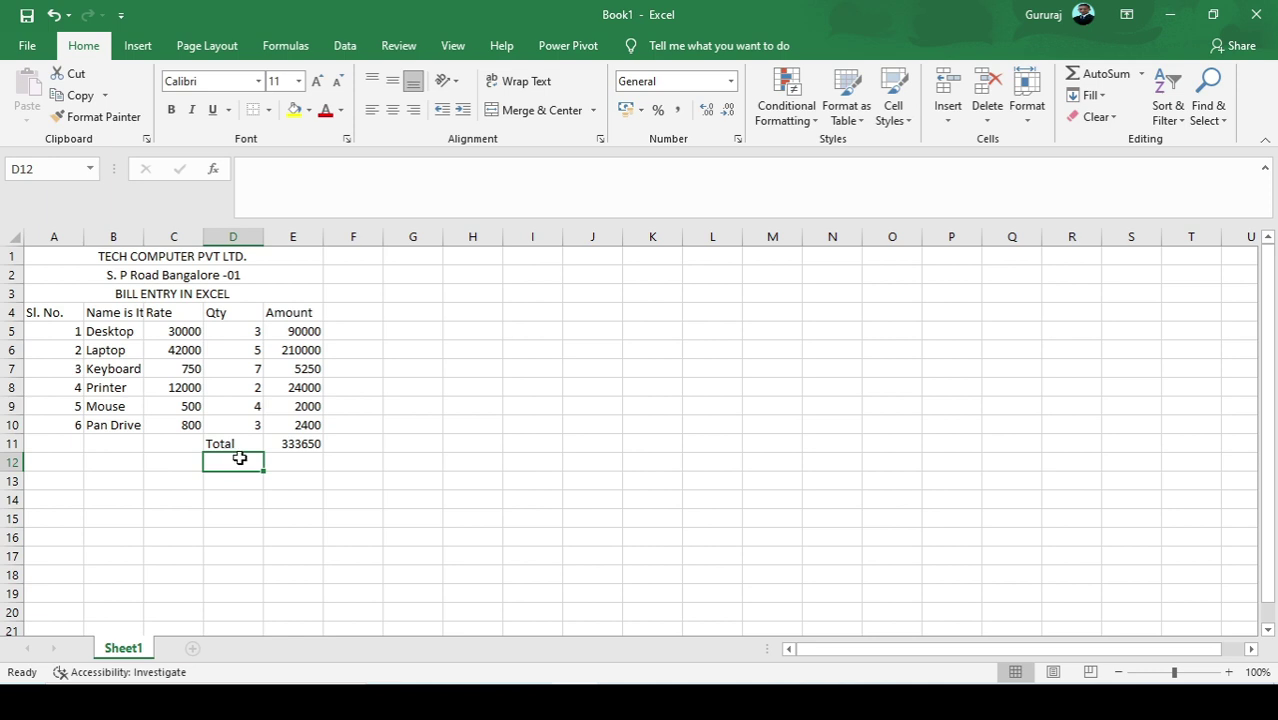
text(Dis)
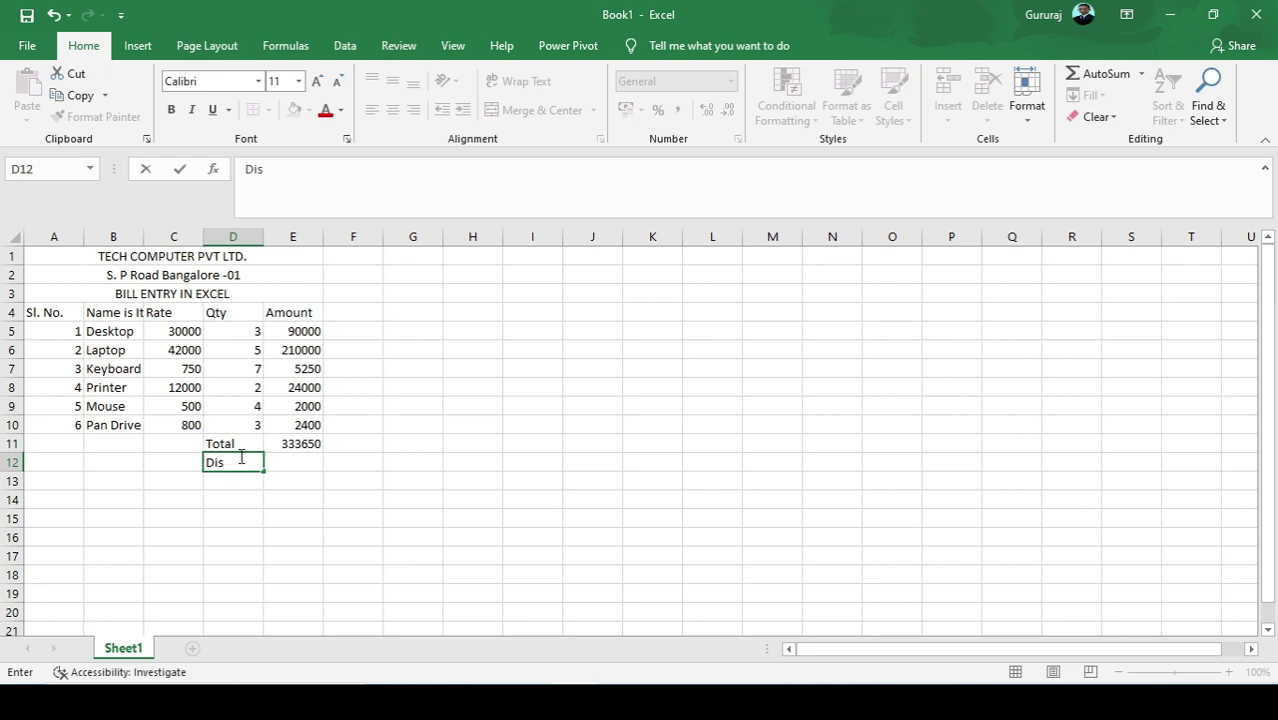
text(count)
key(Return)
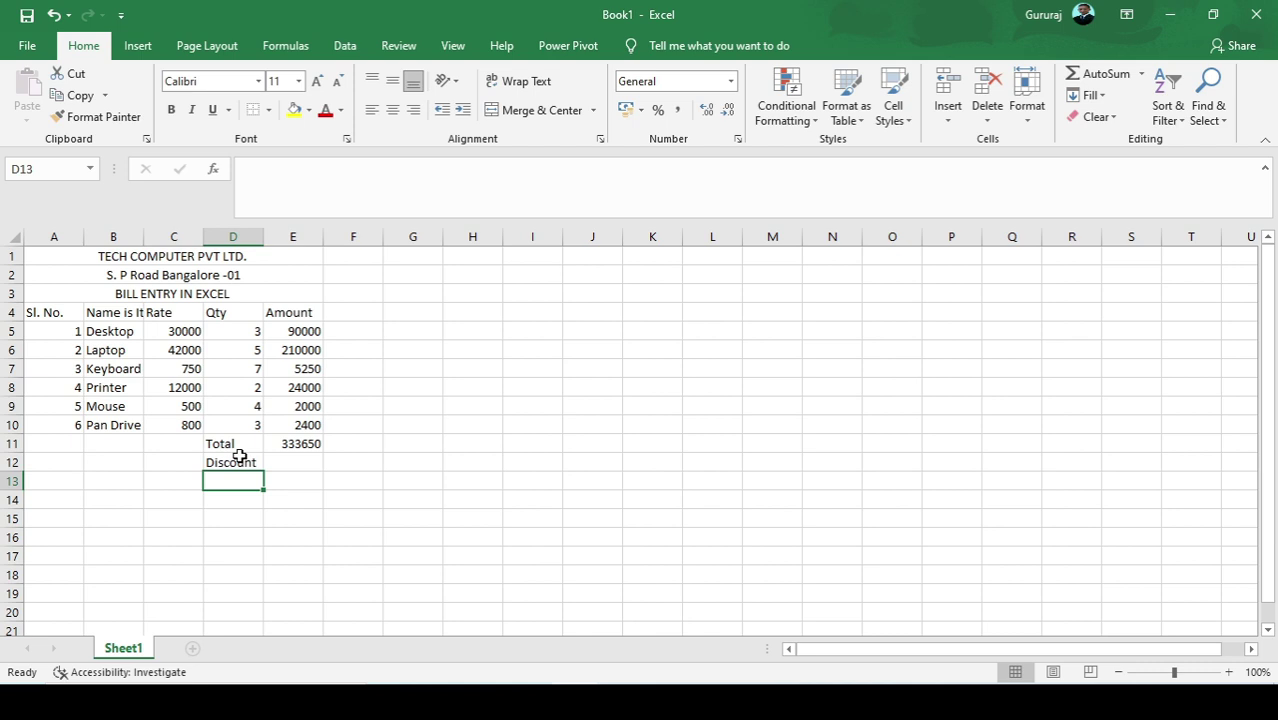
Enter the label "Sub Total" in D13 under the Discount label
text(sun)
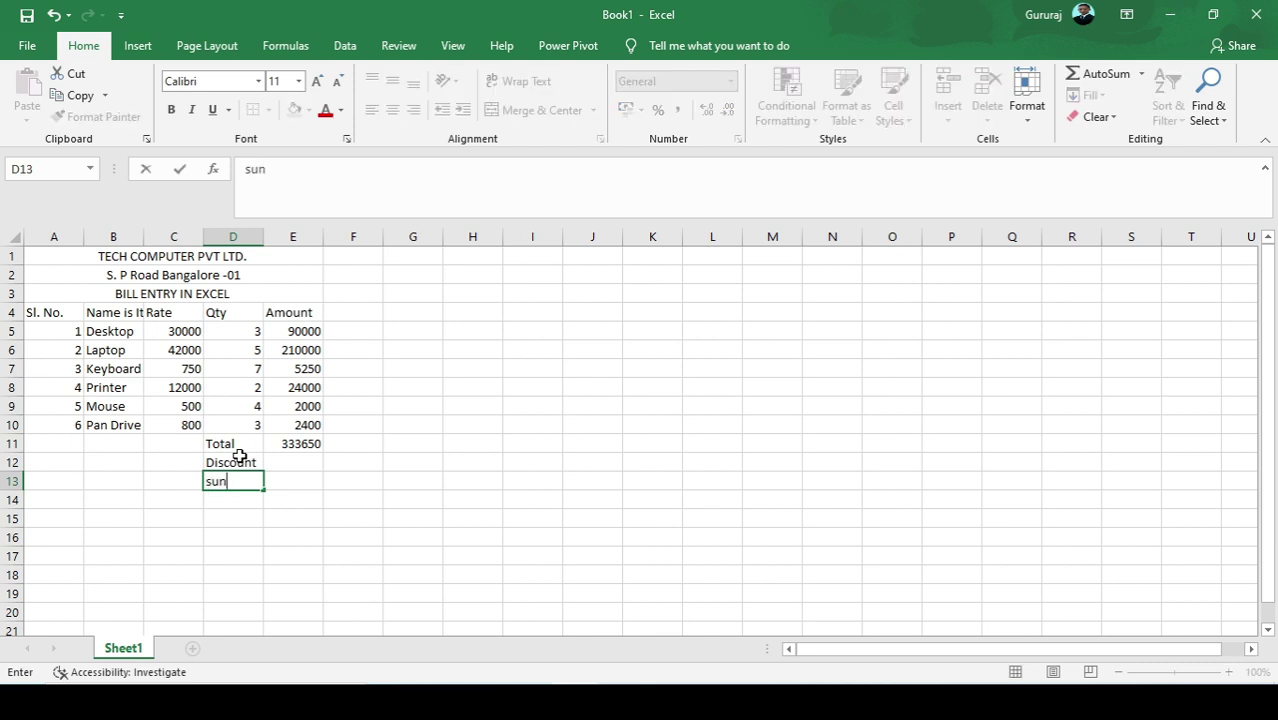
key(BackSpace)
key(BackSpace)
key(BackSpace)
text(Sub Total)
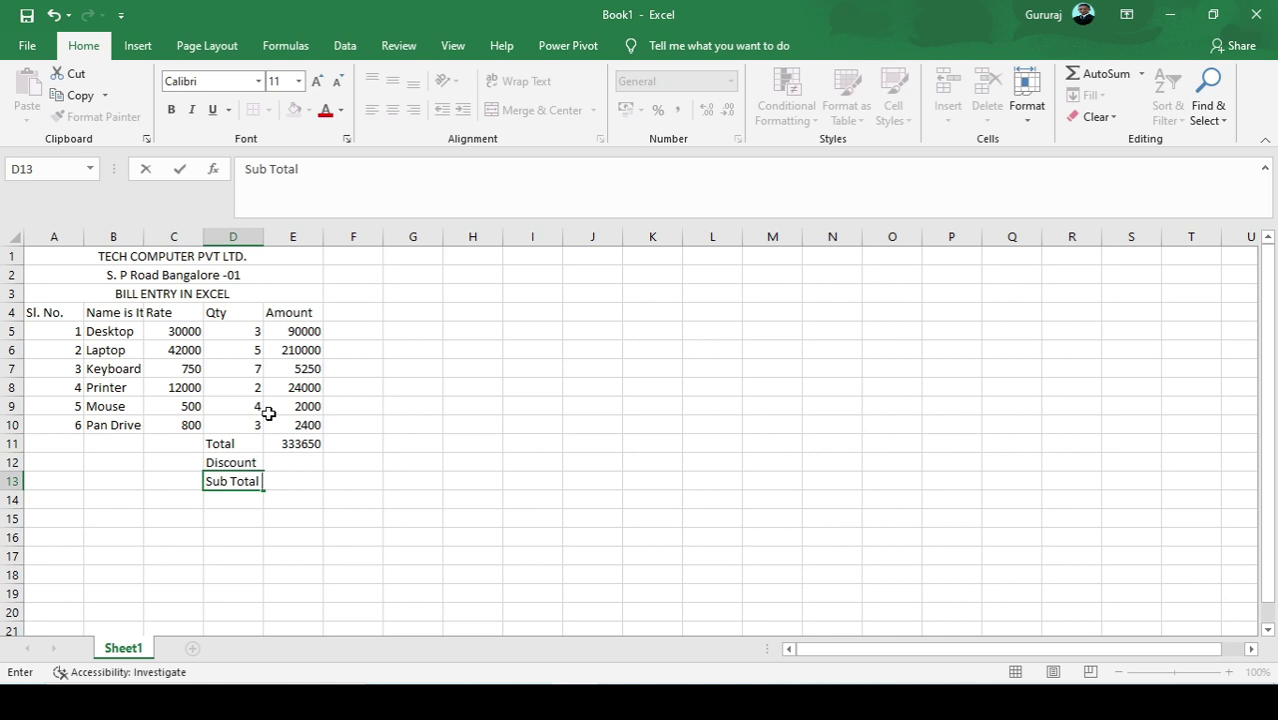
text(Vat)
key(BackSpace)
key(BackSpace)
key(BackSpace)
key(BackSpace)
key(Tab)
Enter the label "VAT 5%" in D14 under the Sub Total label
click(238, 503)
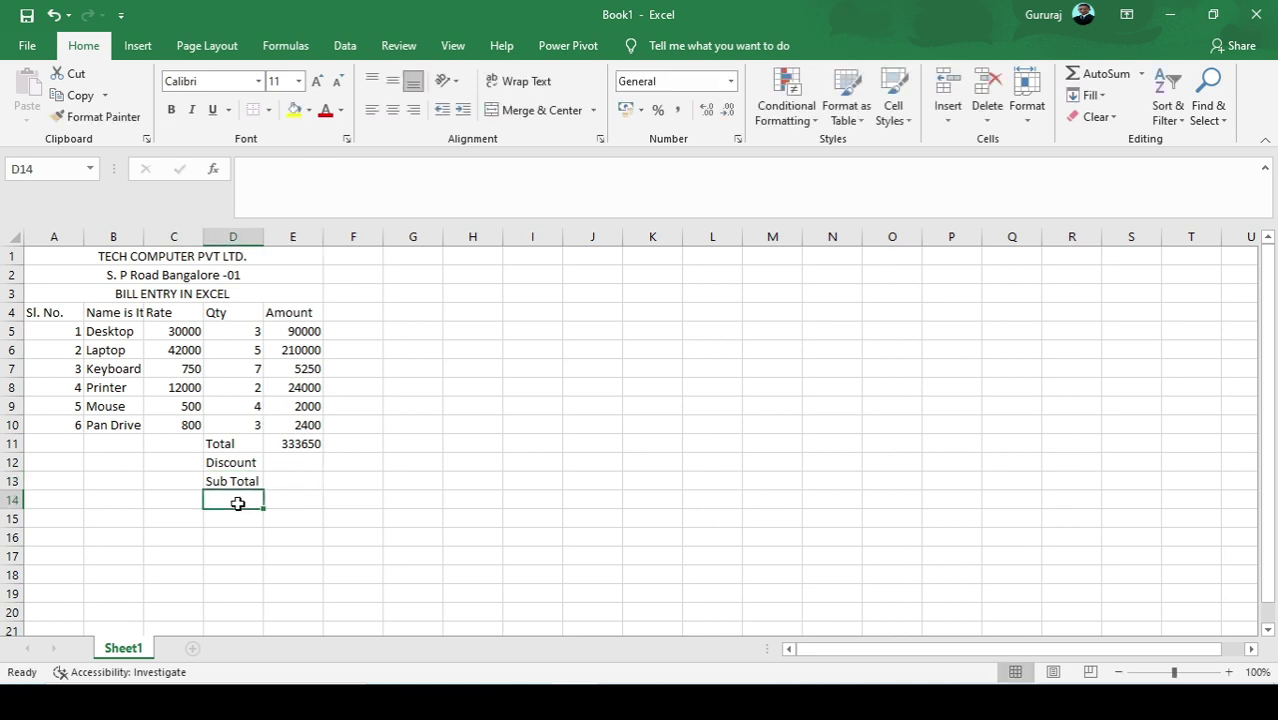
text(Vat)
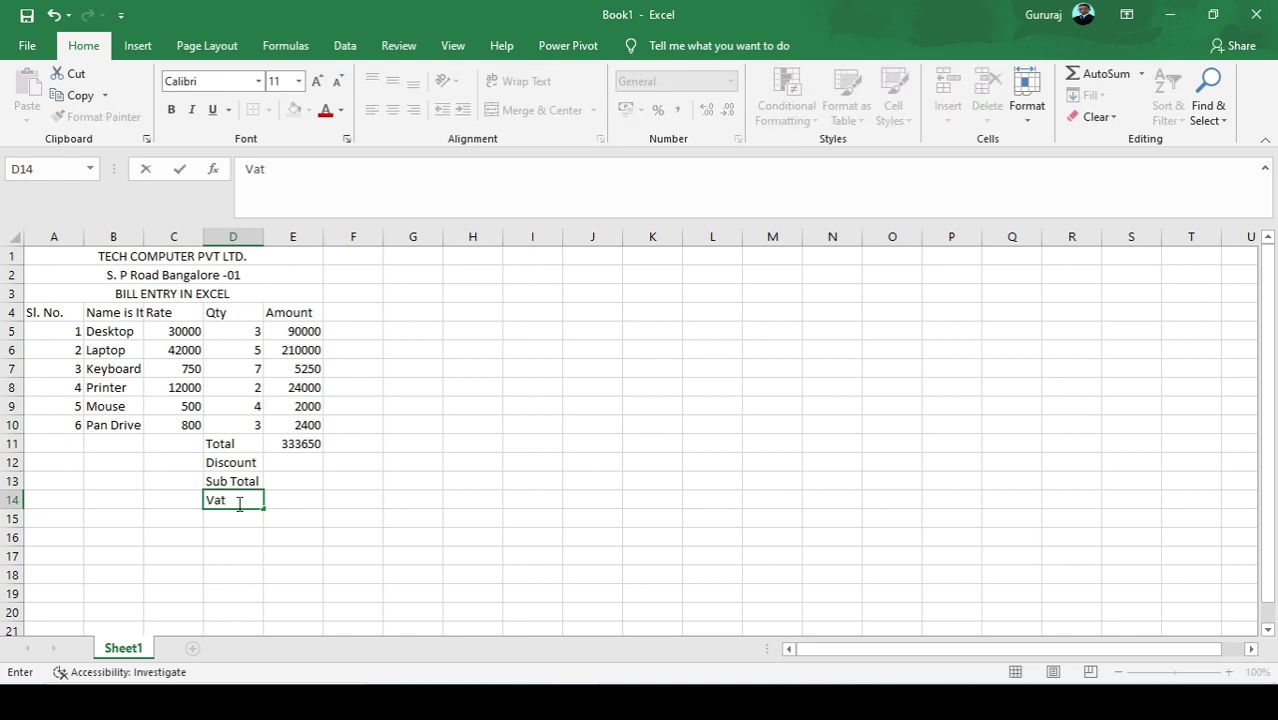
key(BackSpace)
key(BackSpace)
text(AT 5%)
key(BackSpace)
text(5%)
key(Return)
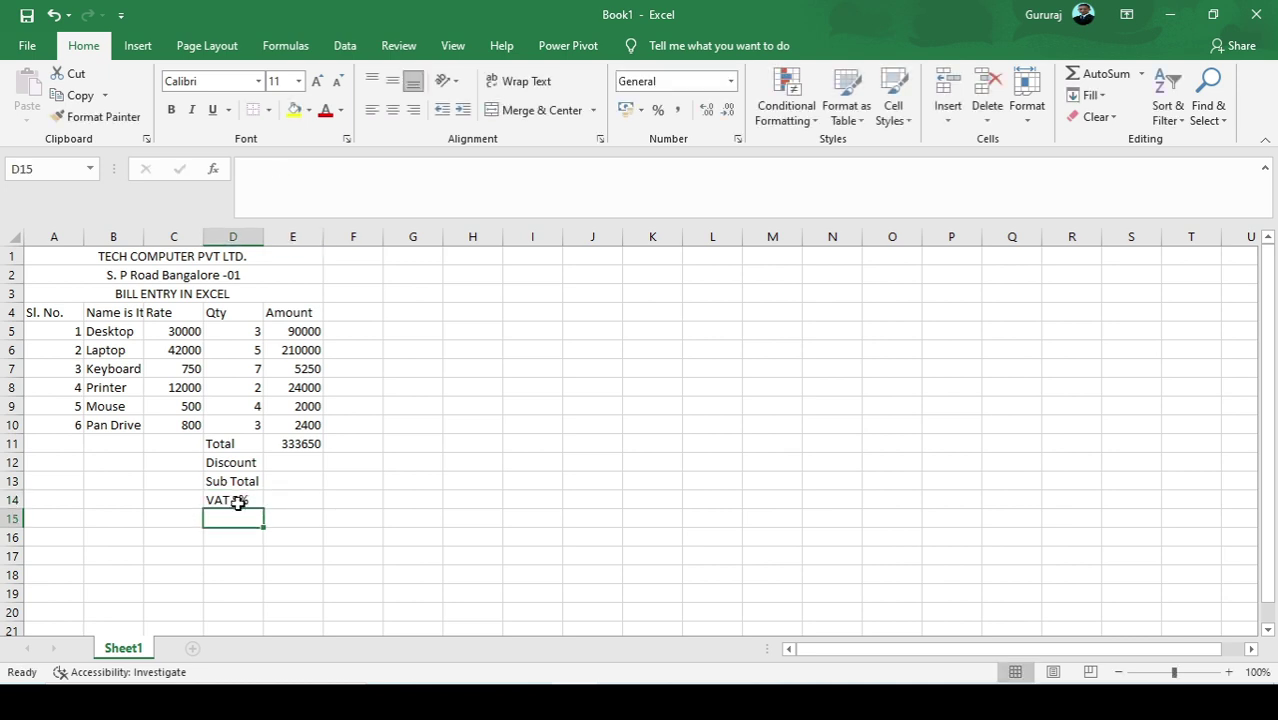
Enter the label "Grand Total" in D15 under the VAT label
text(gRO)
key(BackSpace)
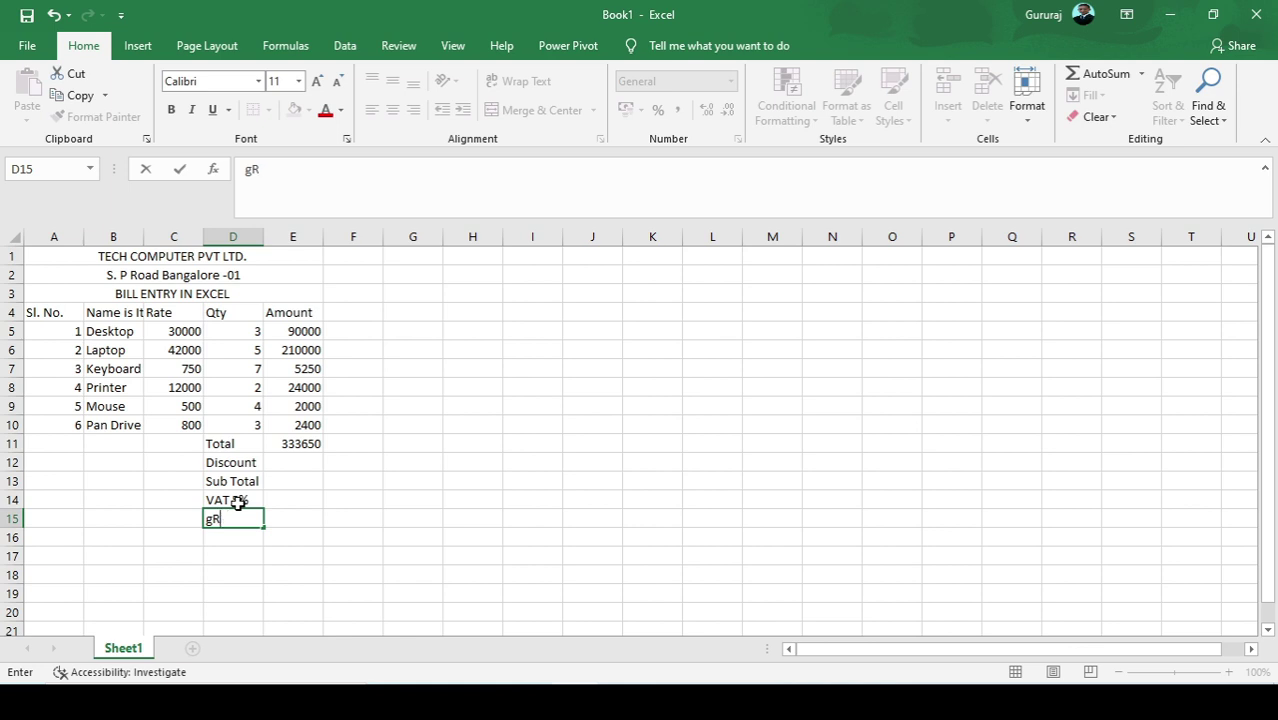
key(BackSpace)
key(BackSpace)
text(gRAND Total)
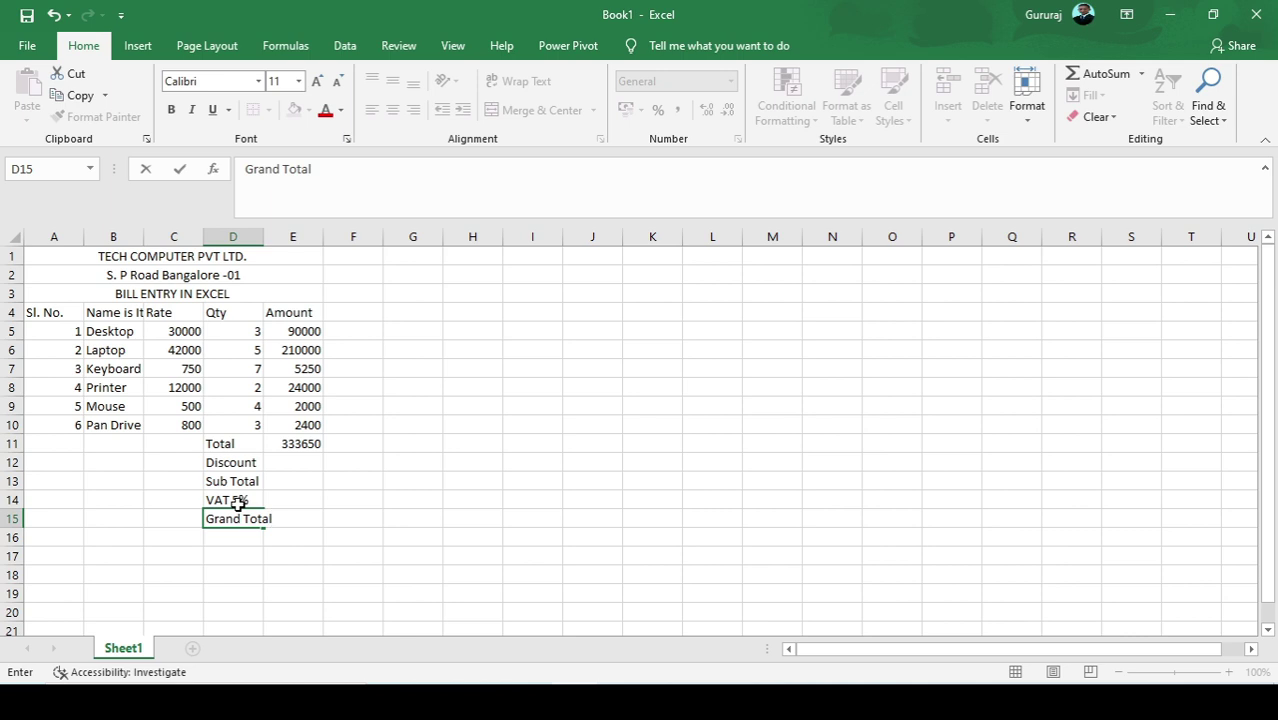
Autofit the widths of columns B and C to their contents
click(80, 238)
double_click(144, 237)
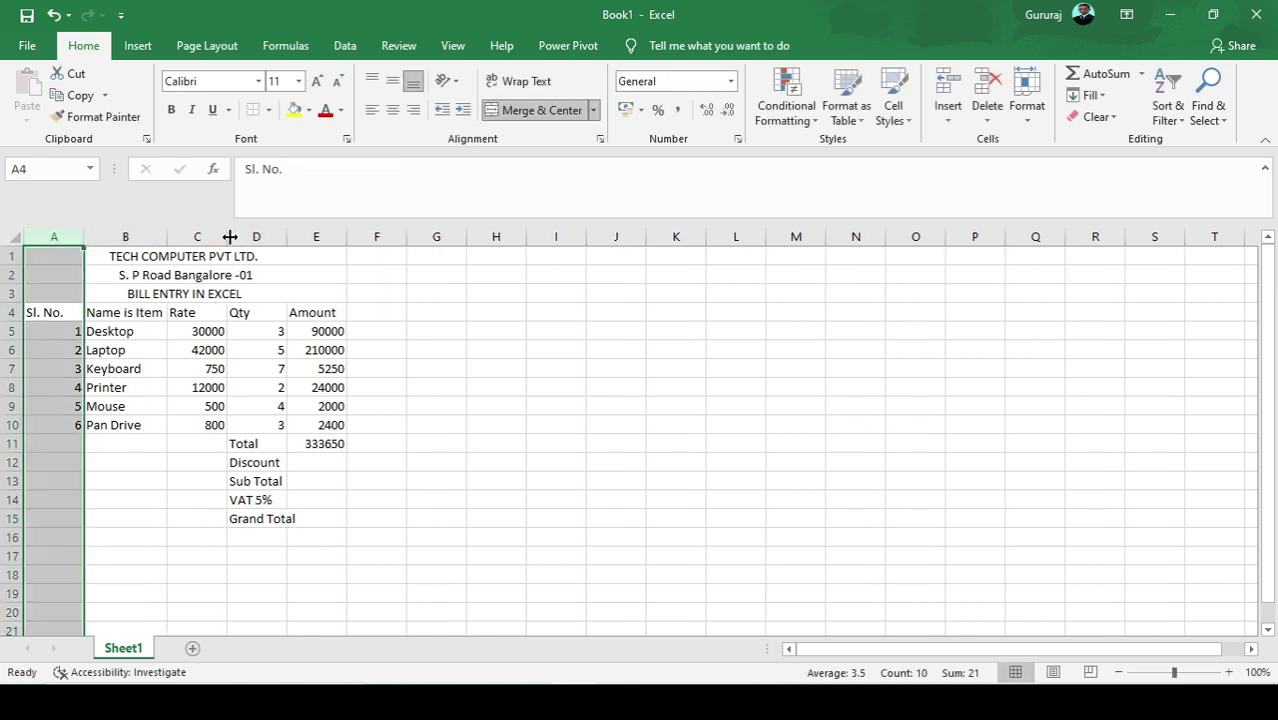
double_click(228, 237)
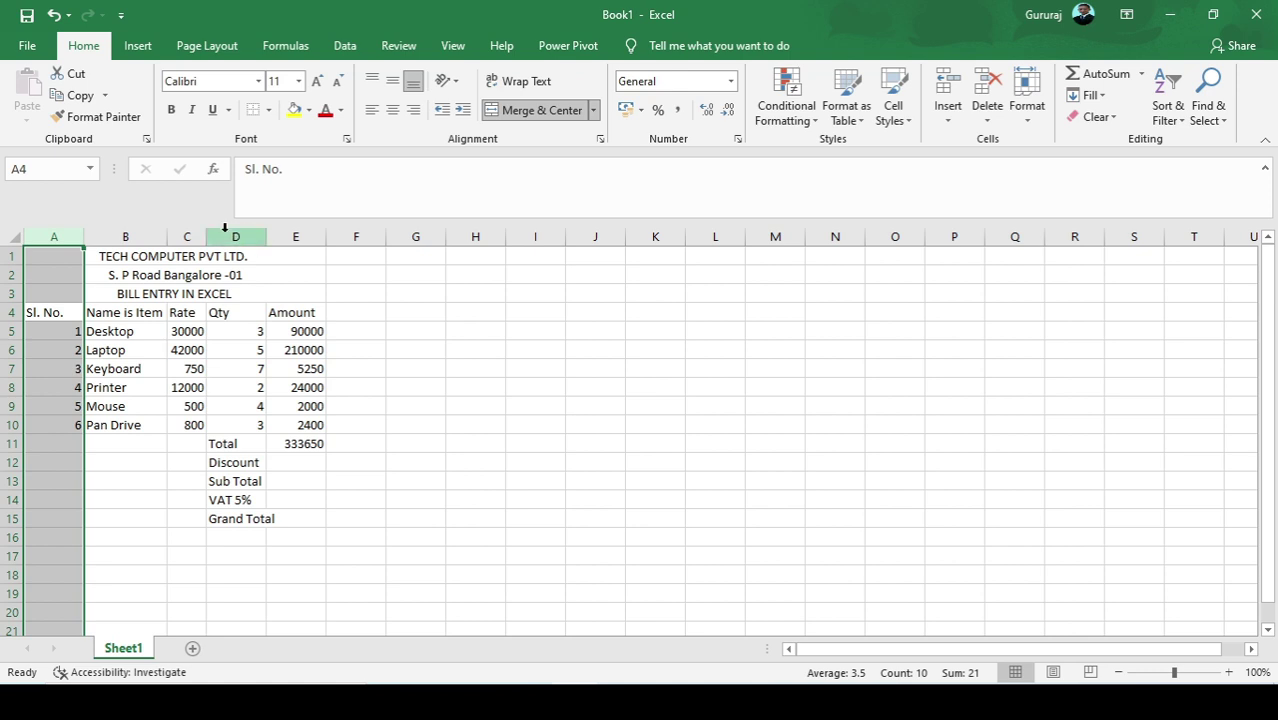
click(209, 230)
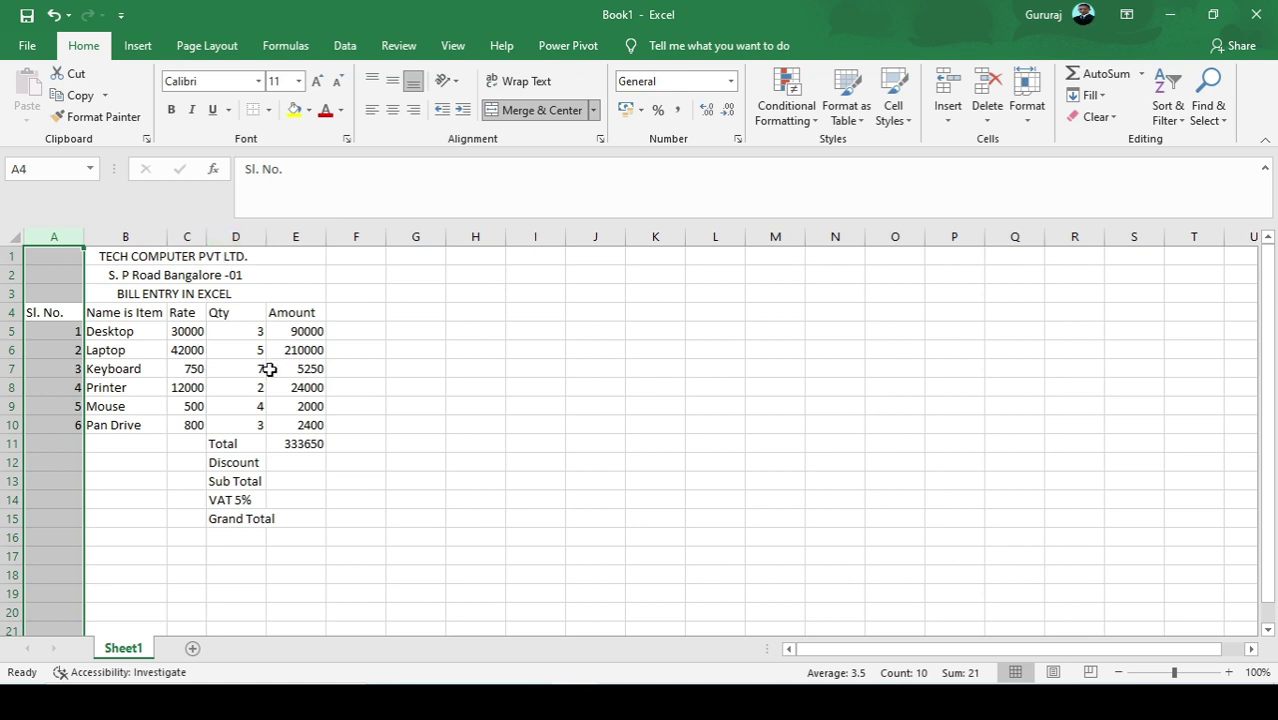
Autofit column D to its contents and change the Discount label in D12 to "Discount 5%"
double_click(266, 238)
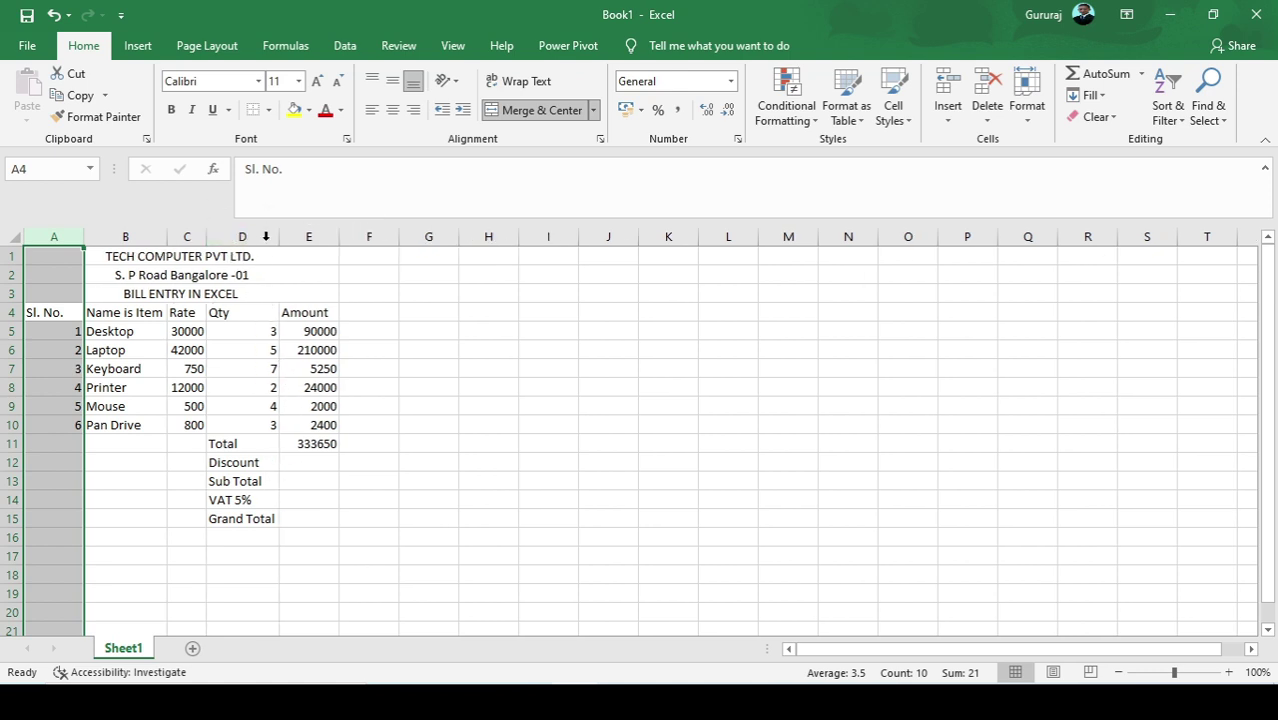
click(308, 458)
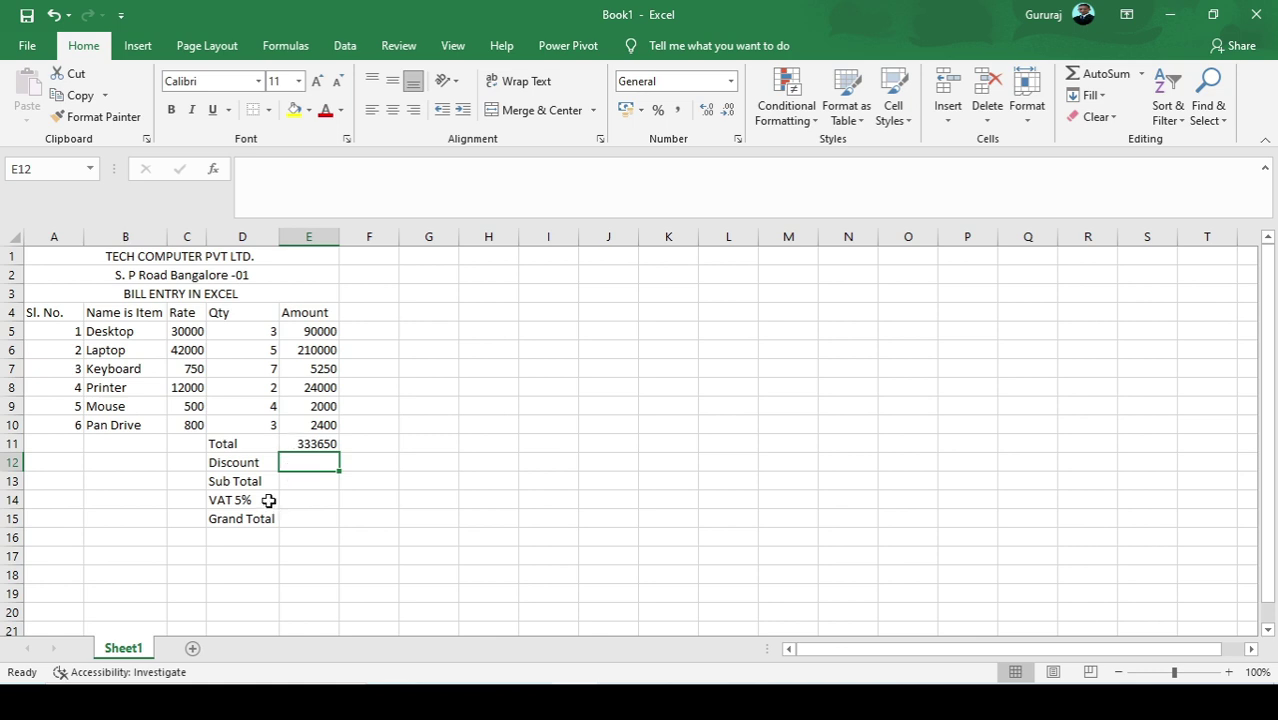
double_click(275, 462)
text(%)
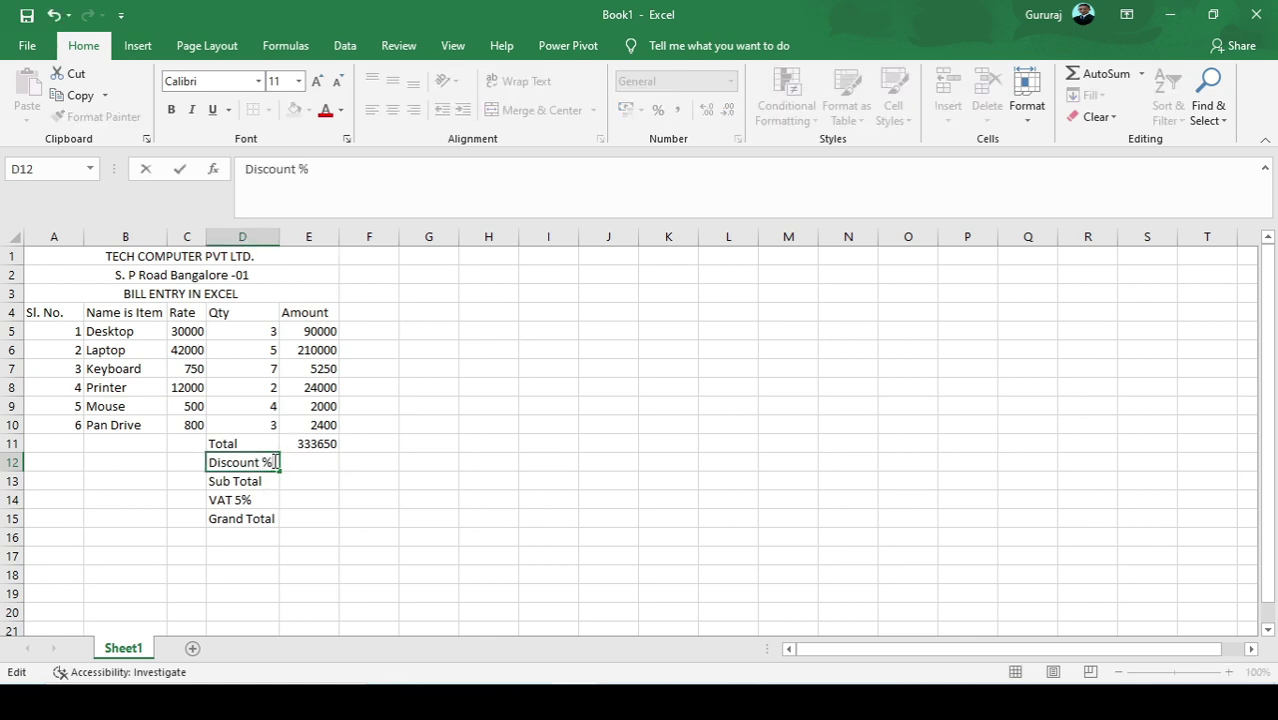
key(BackSpace)
text(5%)
key(Tab)
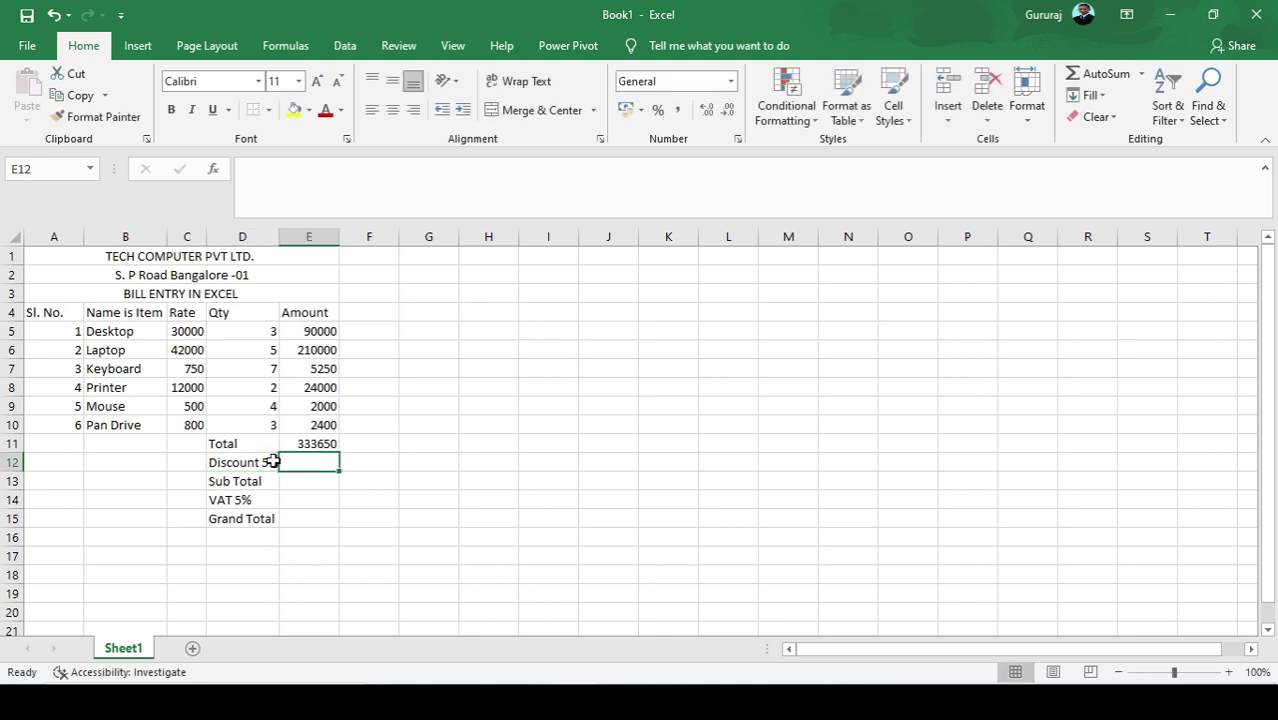
Calculate the 5% discount on the total by entering the formula =E11*5/100 in E12
text(=)
click(309, 446)
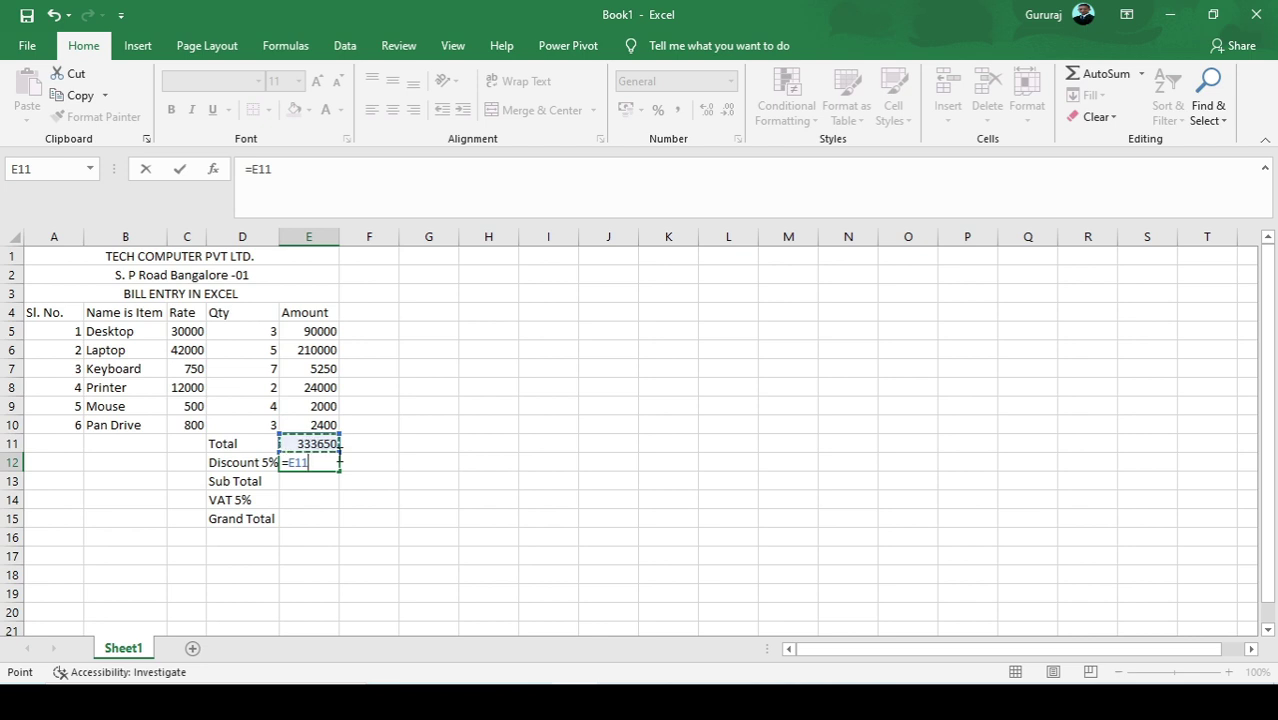
text(*5/qoo)
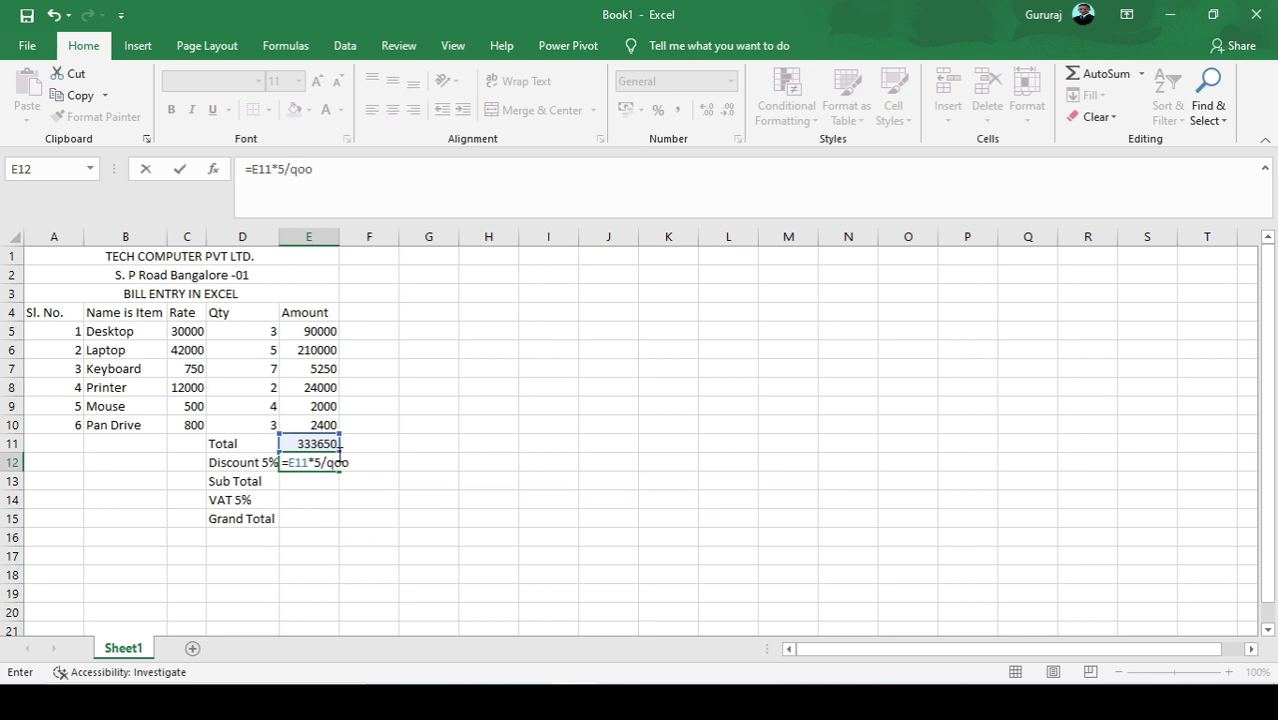
key(BackSpace)
key(BackSpace)
key(BackSpace)
key(BackSpace)
text(100)
key(BackSpace)
key(BackSpace)
key(BackSpace)
key(BackSpace)
text(5/100)
key(Return)
key(Left)
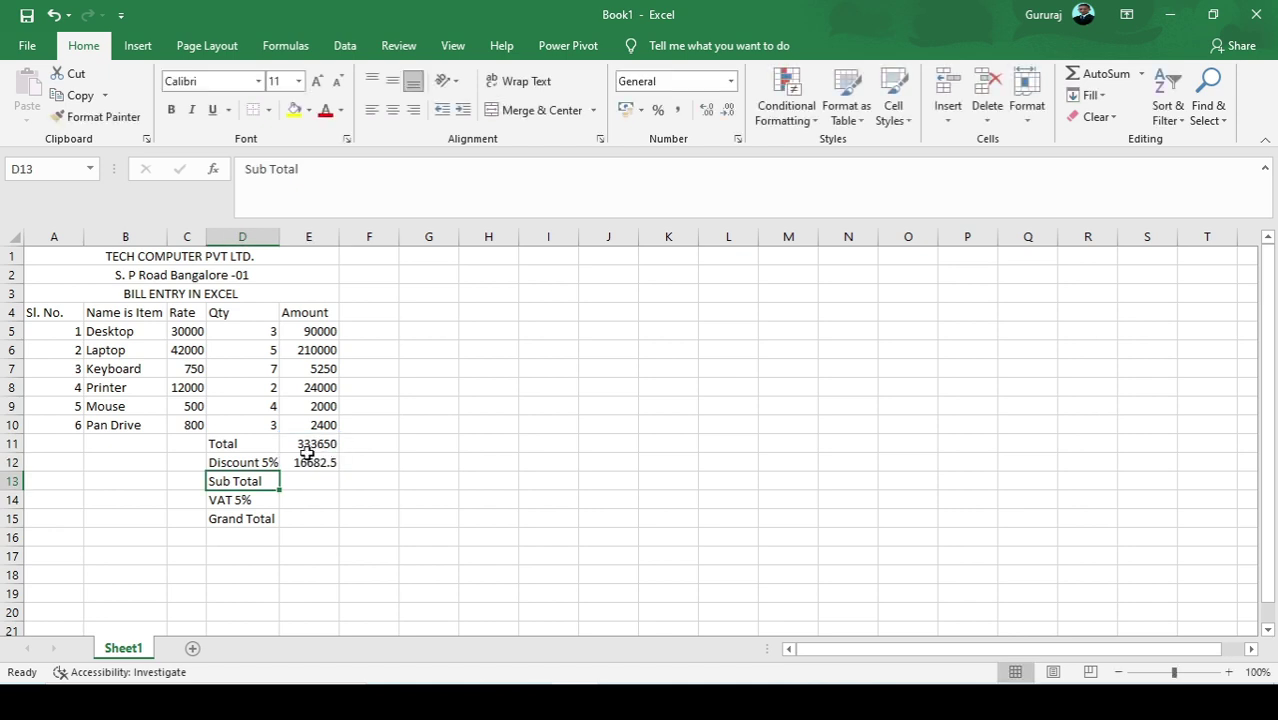
Re-enter the discount formula =E11*5/100 over the existing one in E12
click(308, 462)
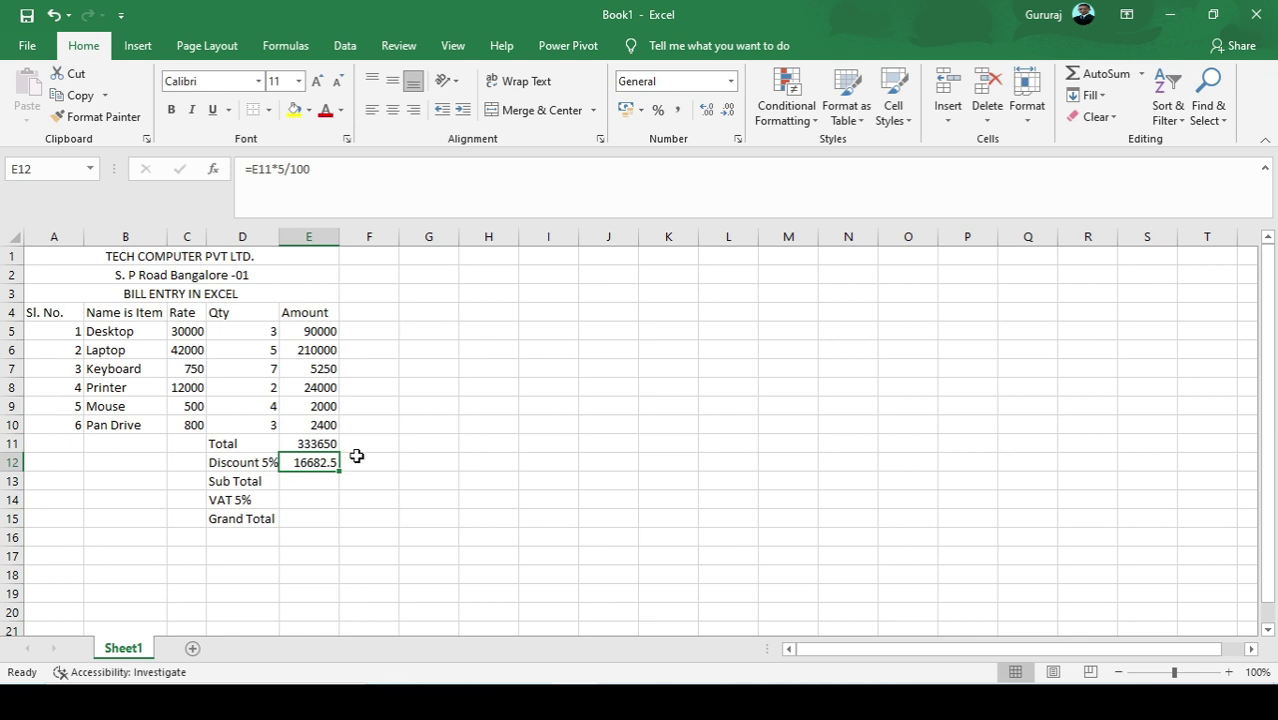
text(=)
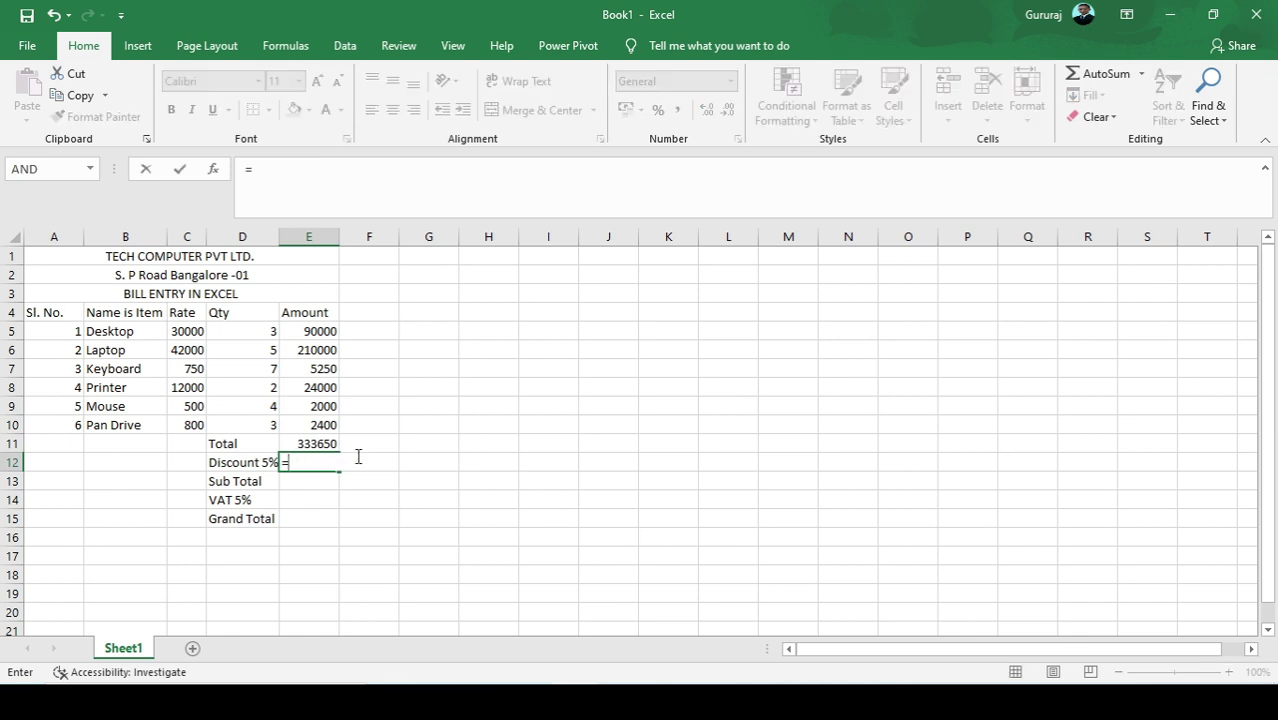
text(E11*5/100)
key(Return)
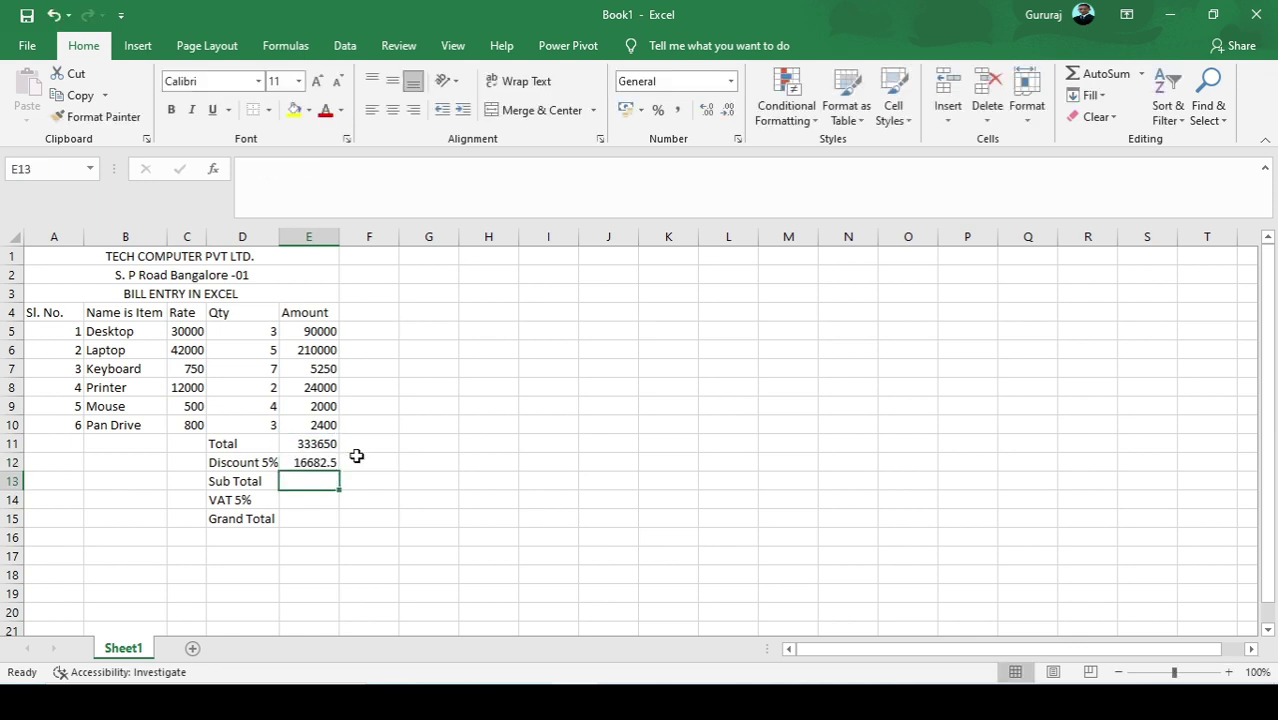
click(358, 456)
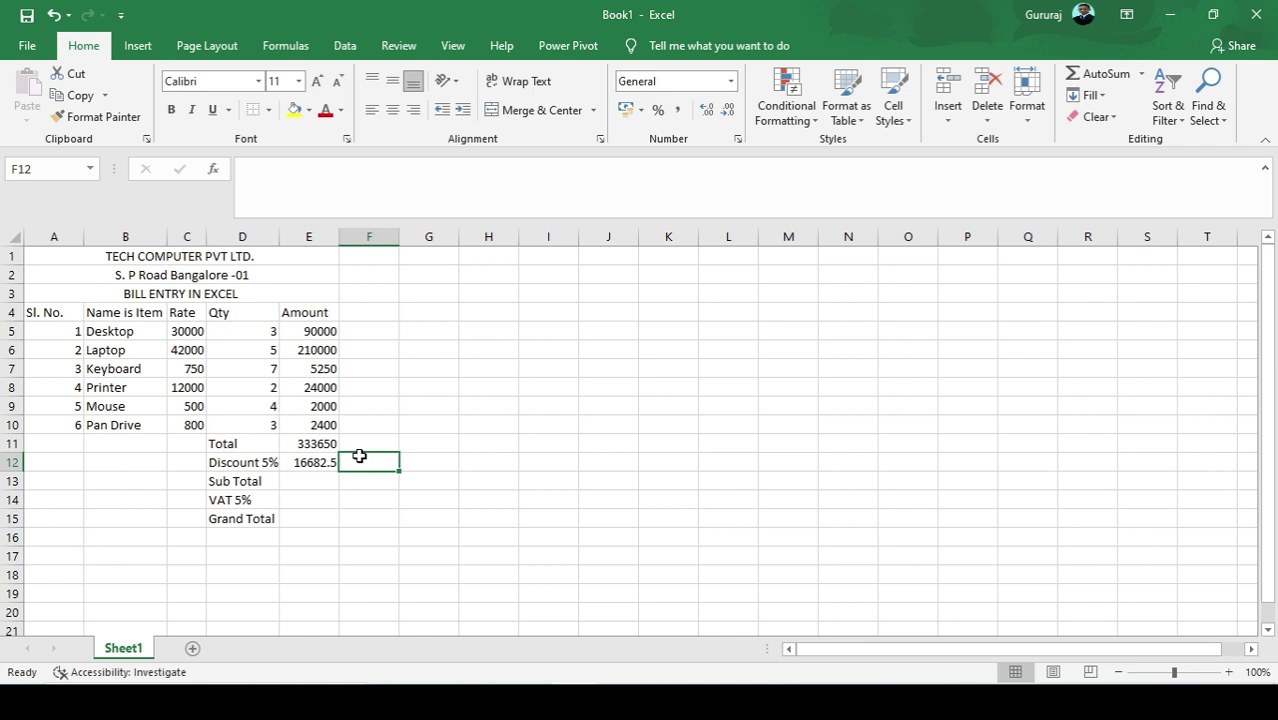
Calculate the sub total in E13 by subtracting the discount from the total with =E11-E12
click(321, 479)
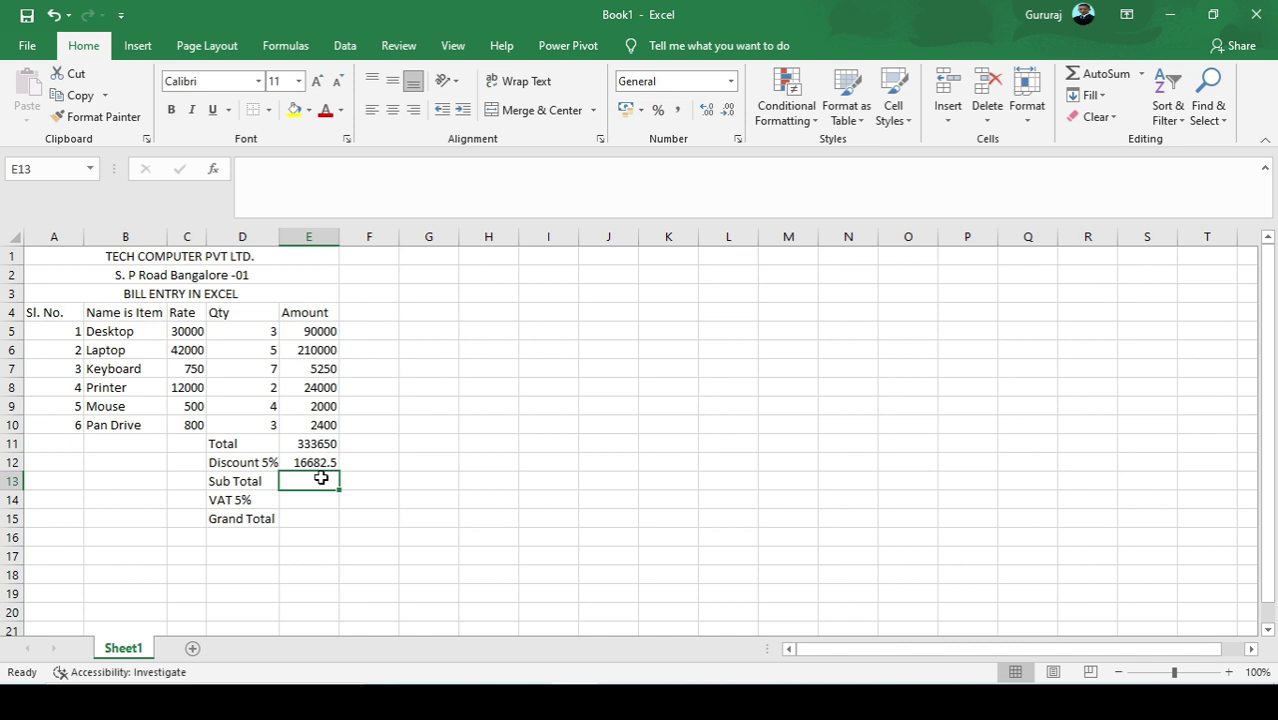
text(=)
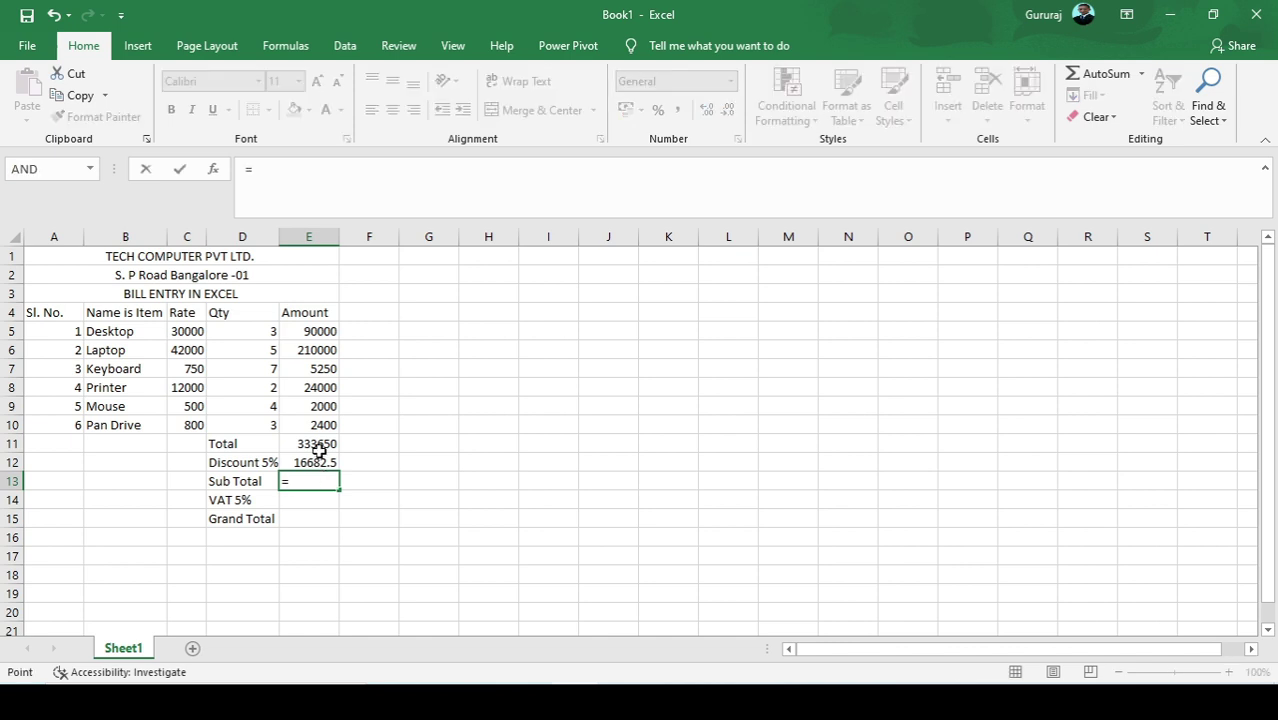
click(318, 450)
text(-)
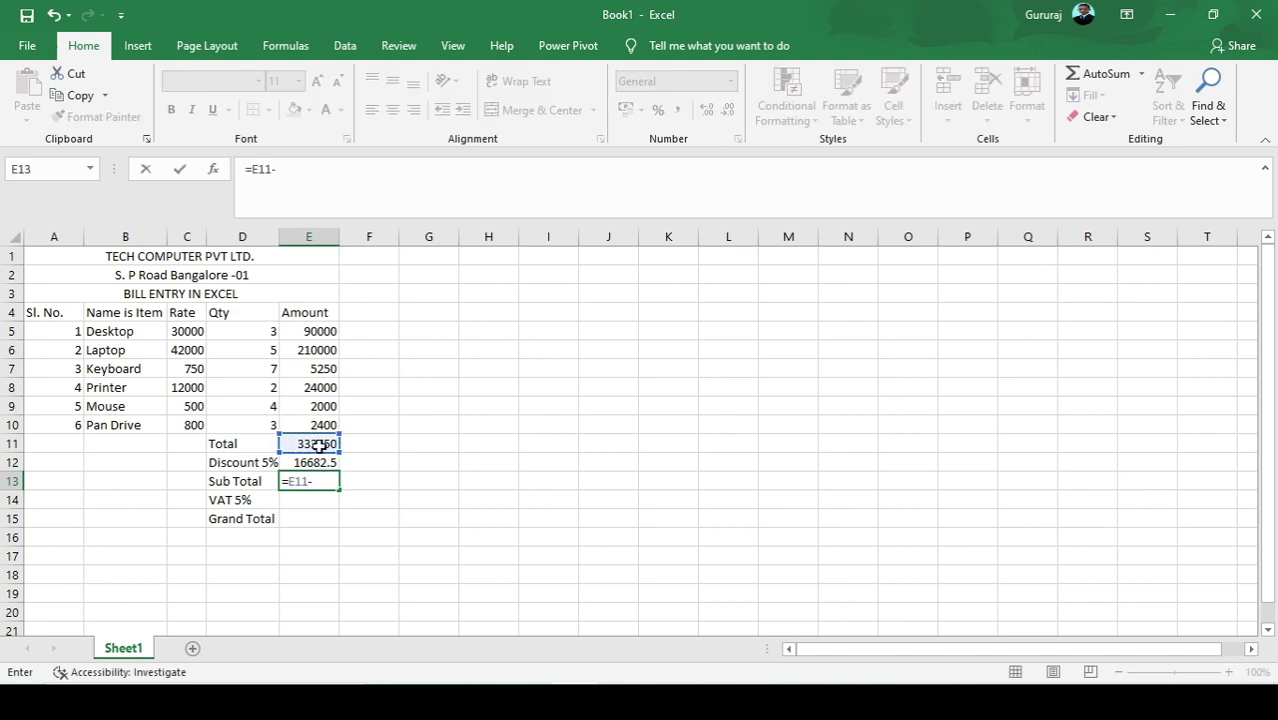
click(318, 460)
key(Return)
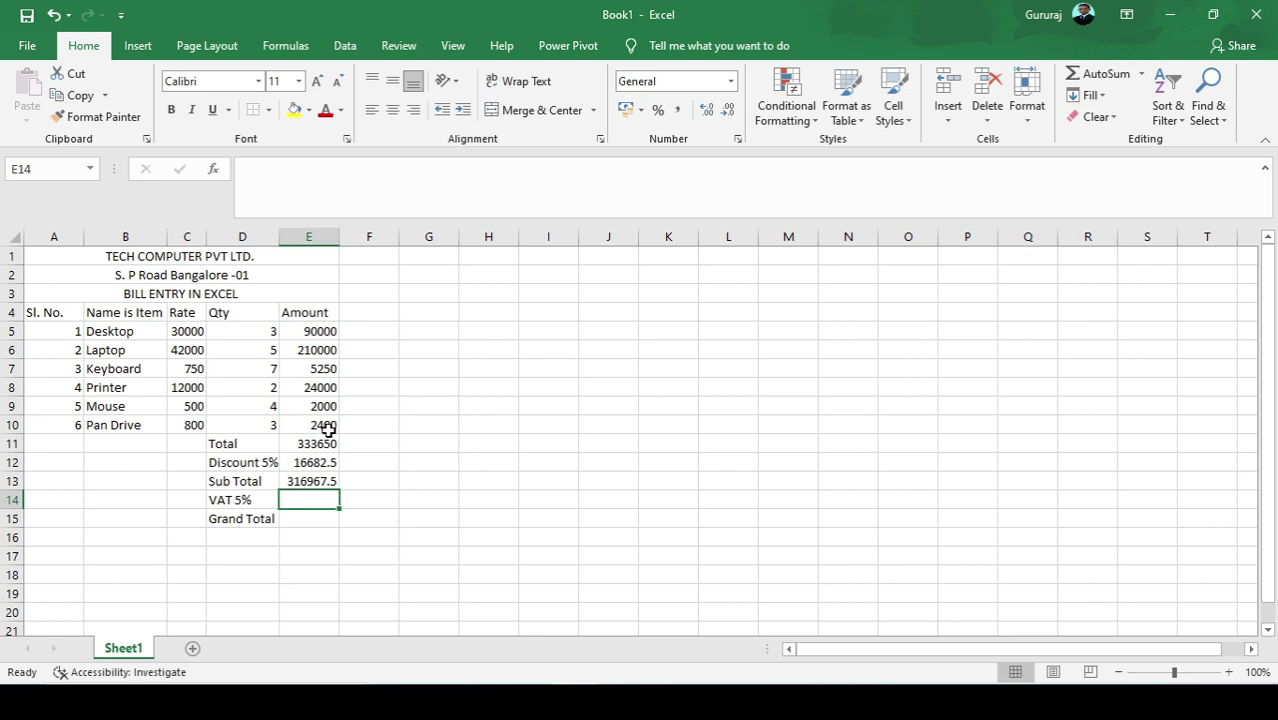
Enter the formula =E10*5 in E14 as the VAT 5% amount
text(=)
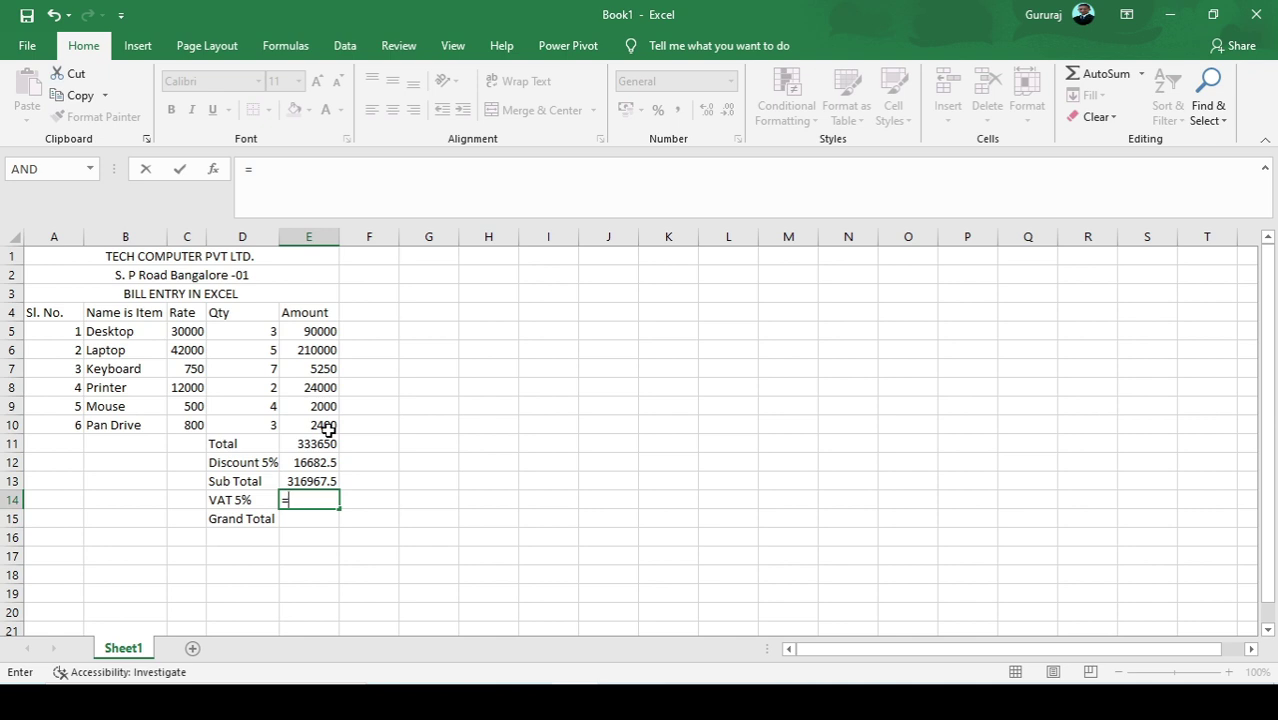
text(d)
key(BackSpace)
click(328, 428)
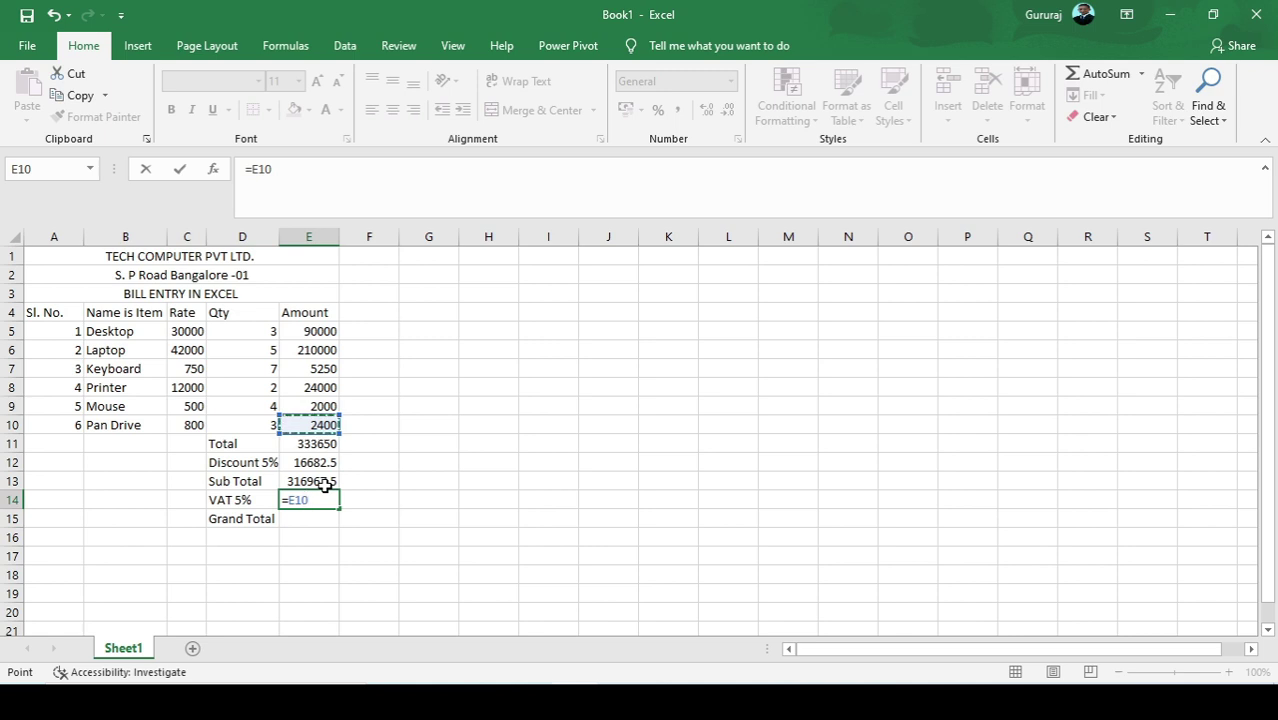
text(*5)
key(Return)
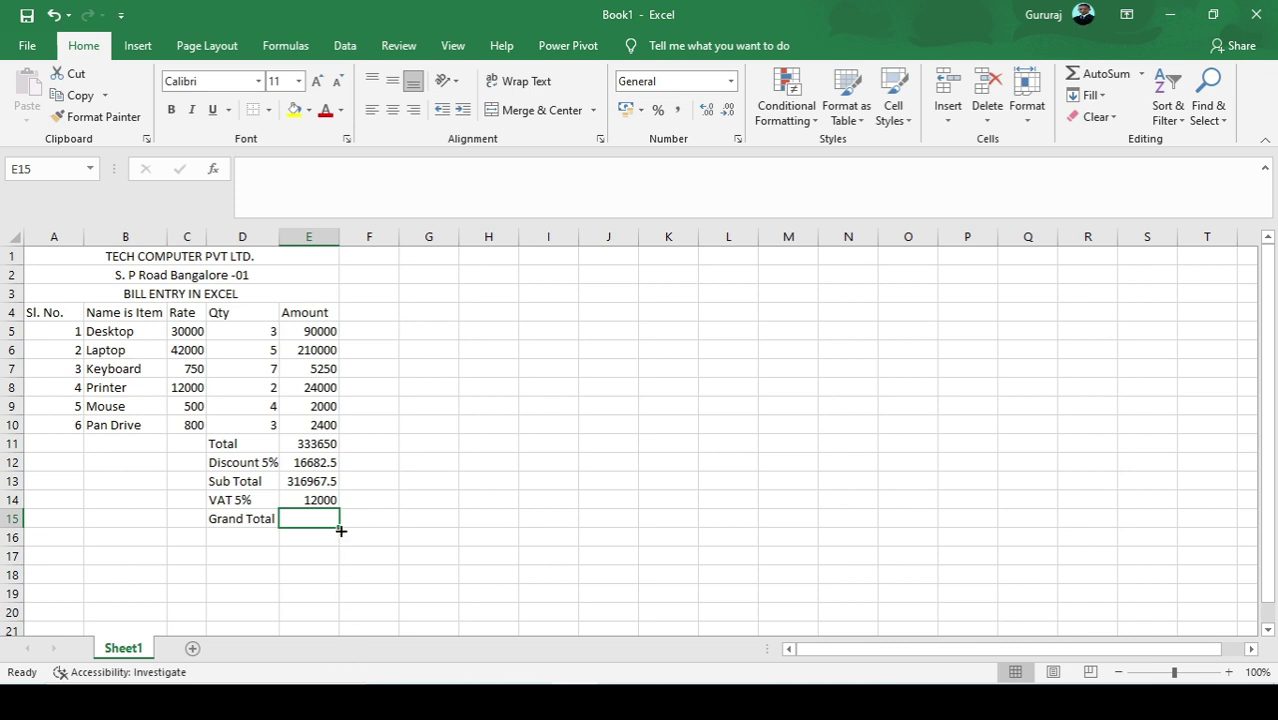
Calculate the grand total in E15 by adding the sub total and VAT with =E13+E14
text(=)
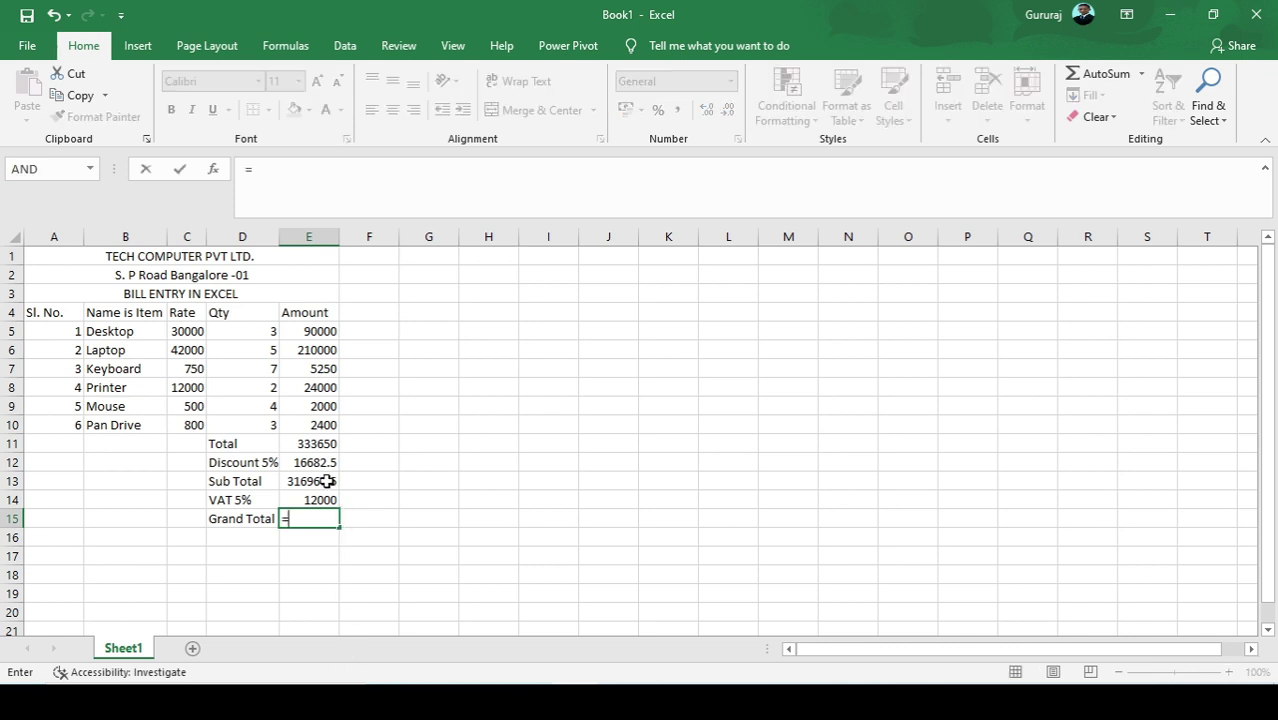
click(330, 481)
text(+)
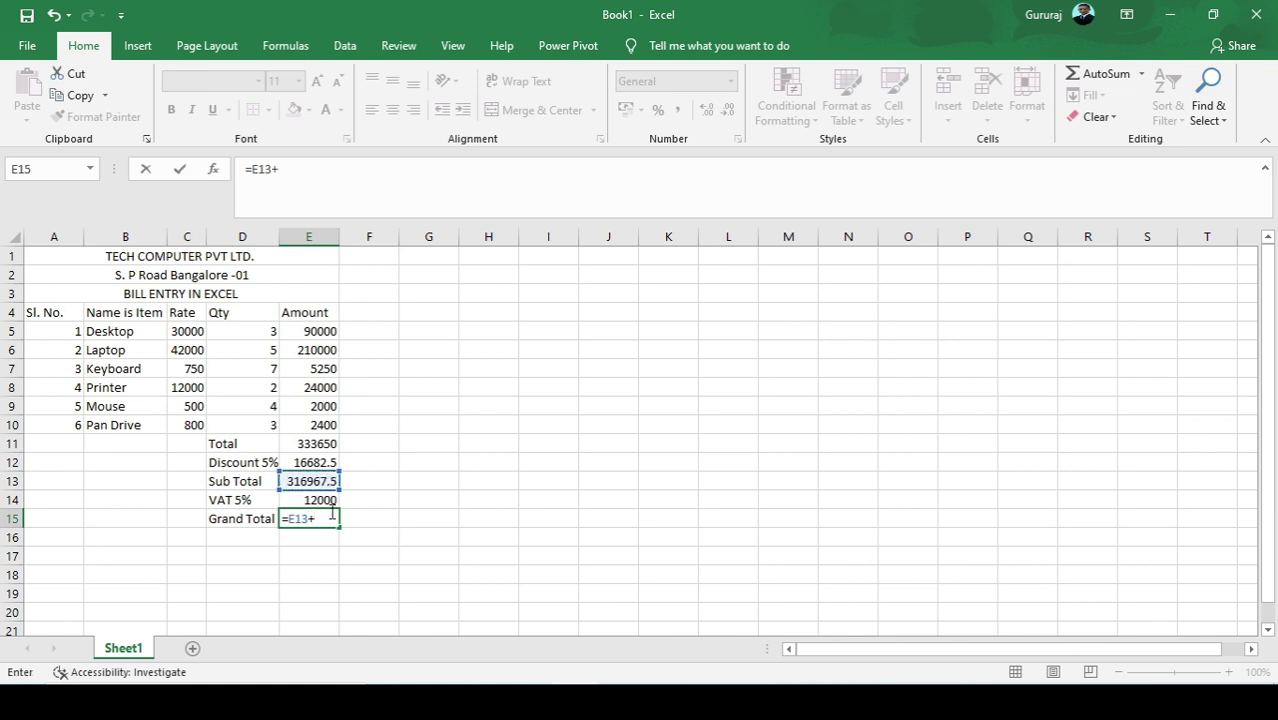
click(328, 497)
key(Return)
click(332, 573)
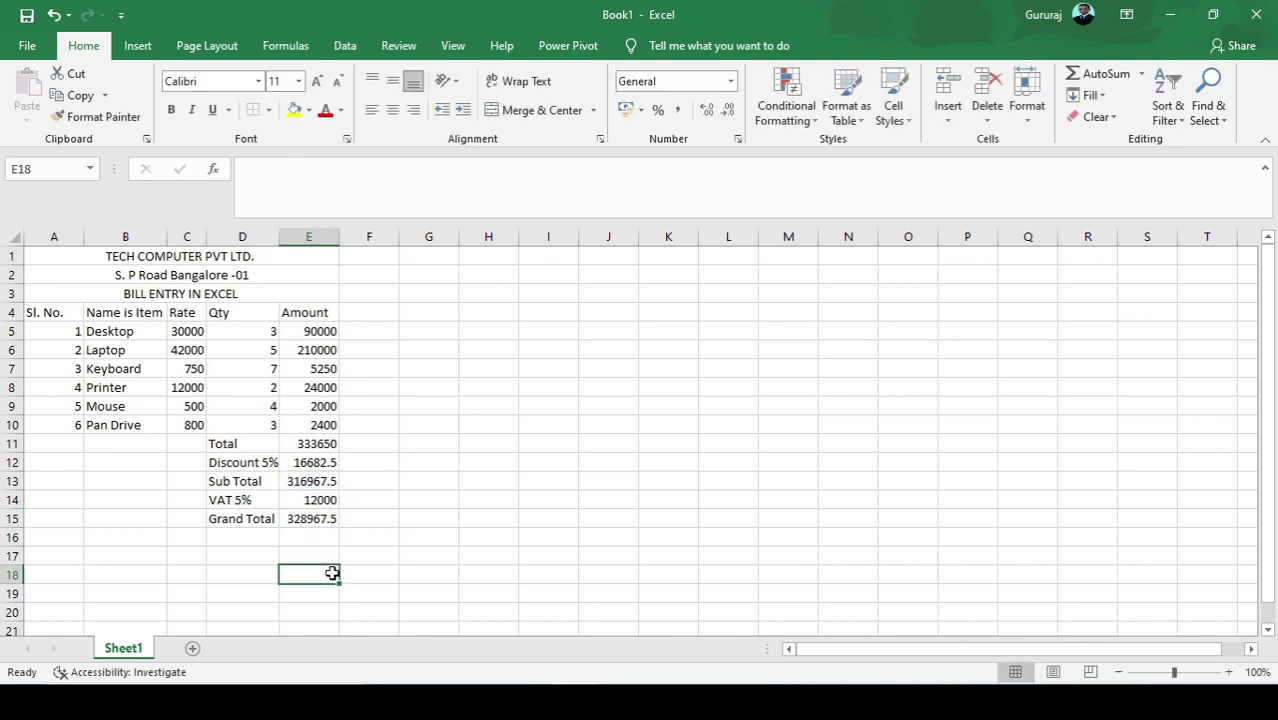
click(315, 520)
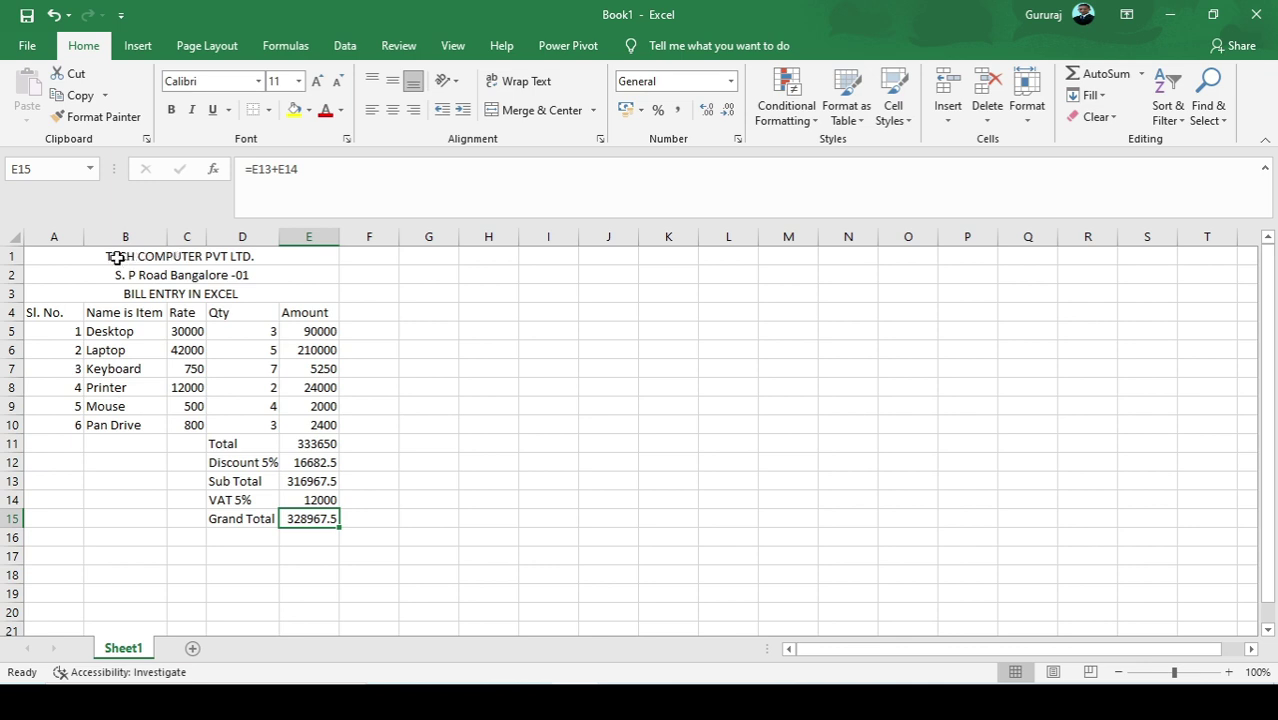
Apply the Good cell style to the three merged title rows, rows 1 to 3
drag(94, 252, 147, 291)
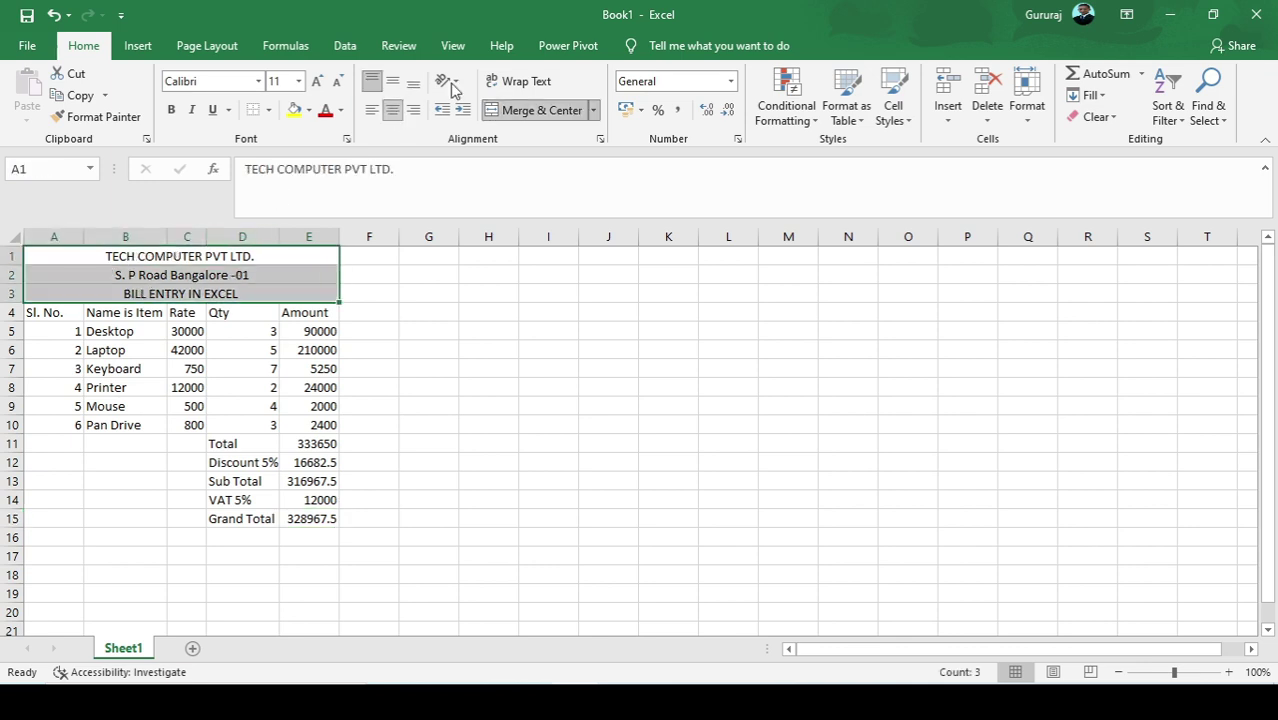
click(893, 108)
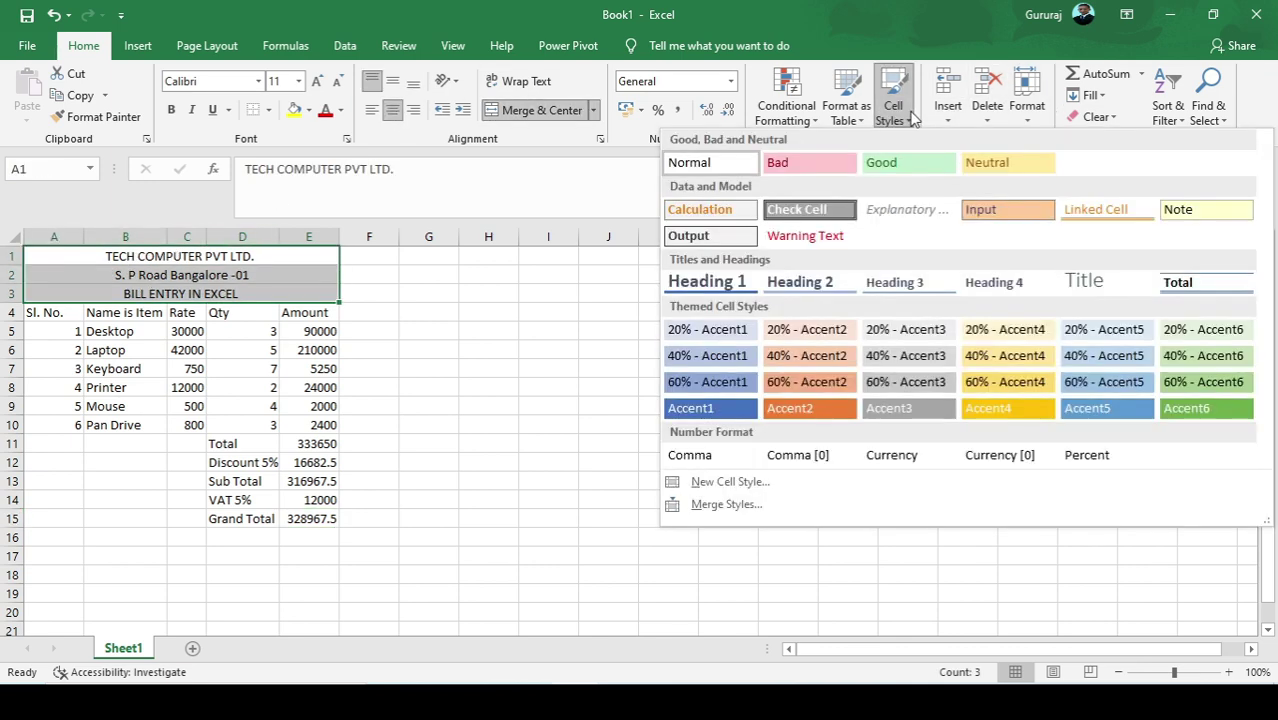
click(907, 166)
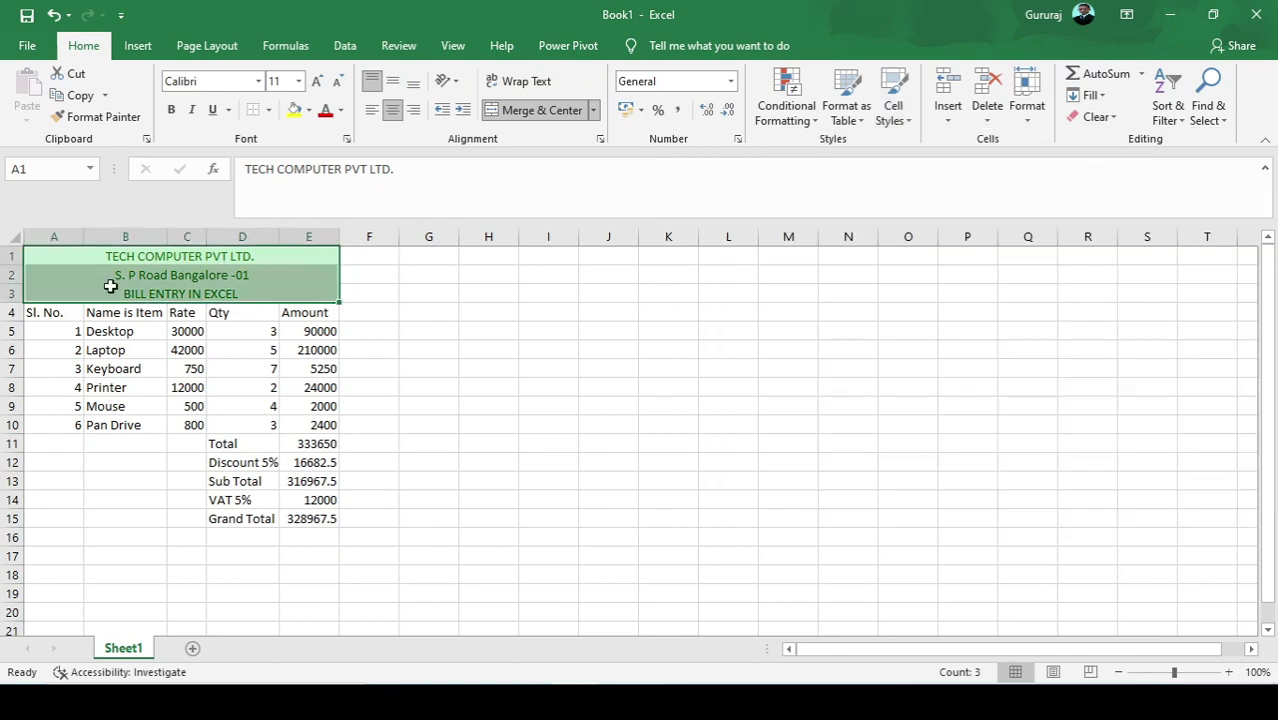
Apply the Neutral cell style to the Sl. No. column, A4 to A10
drag(48, 313, 57, 417)
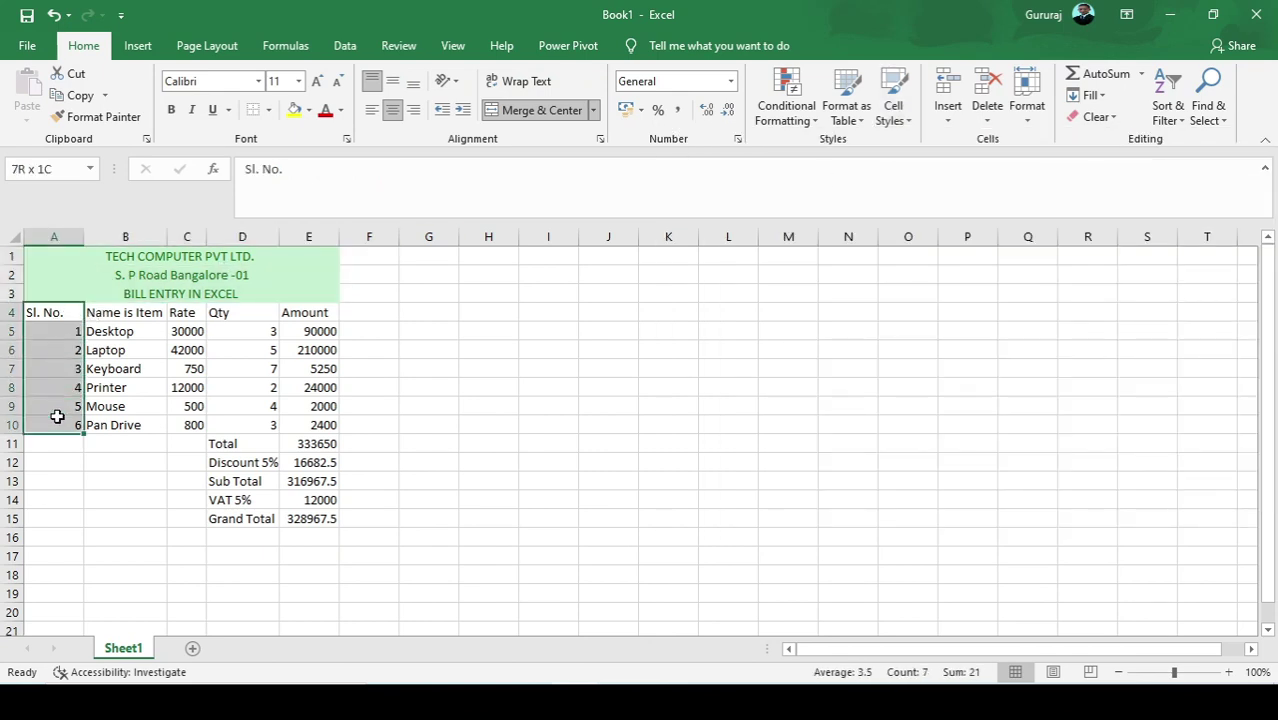
click(846, 108)
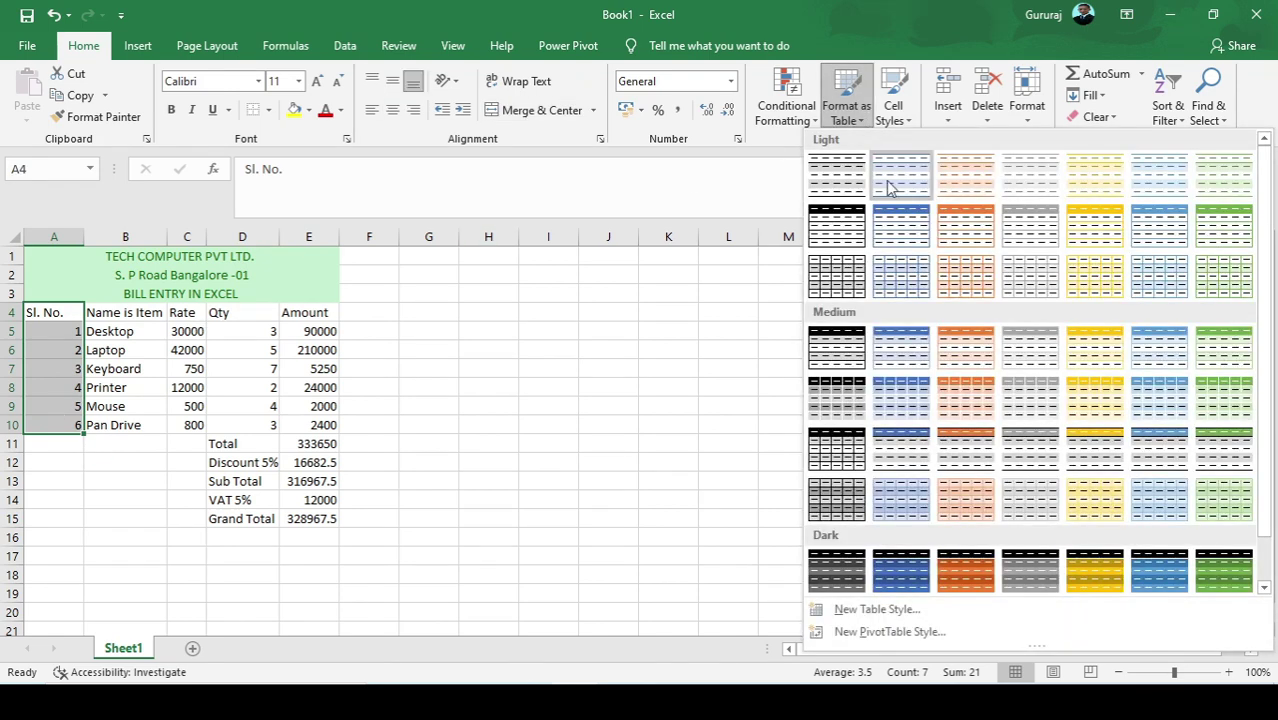
click(806, 118)
click(889, 120)
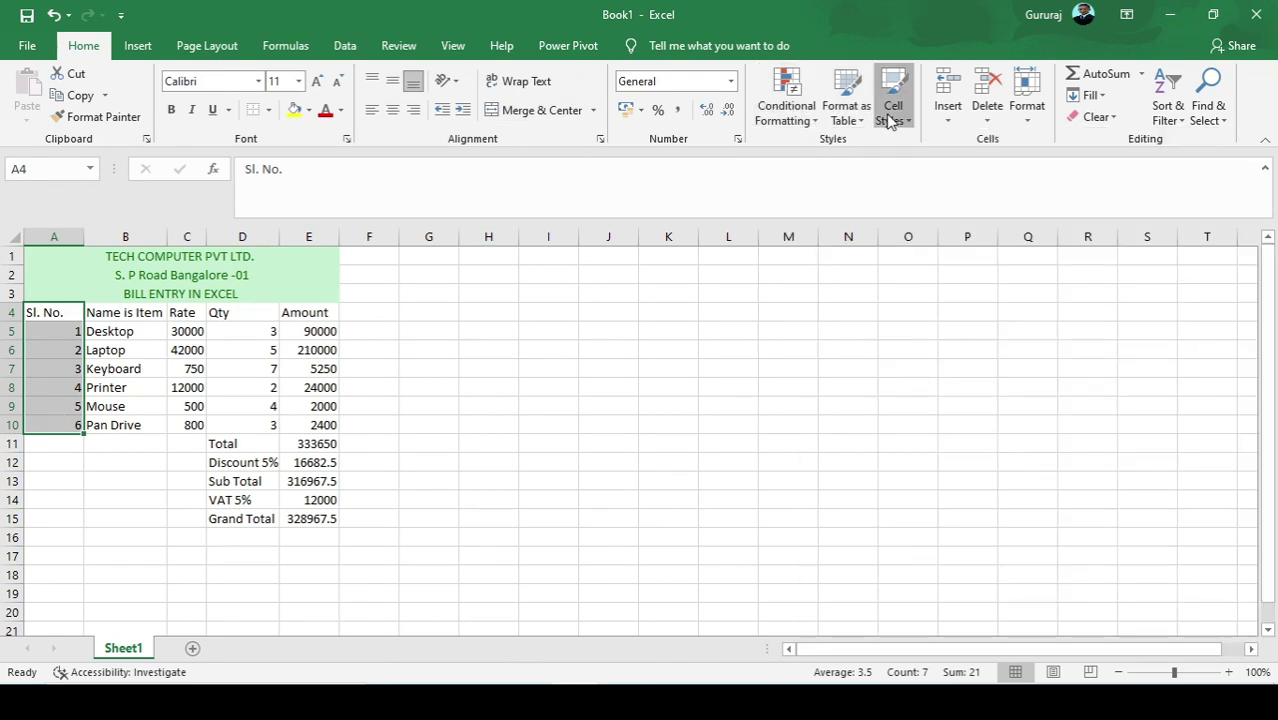
click(889, 120)
click(907, 163)
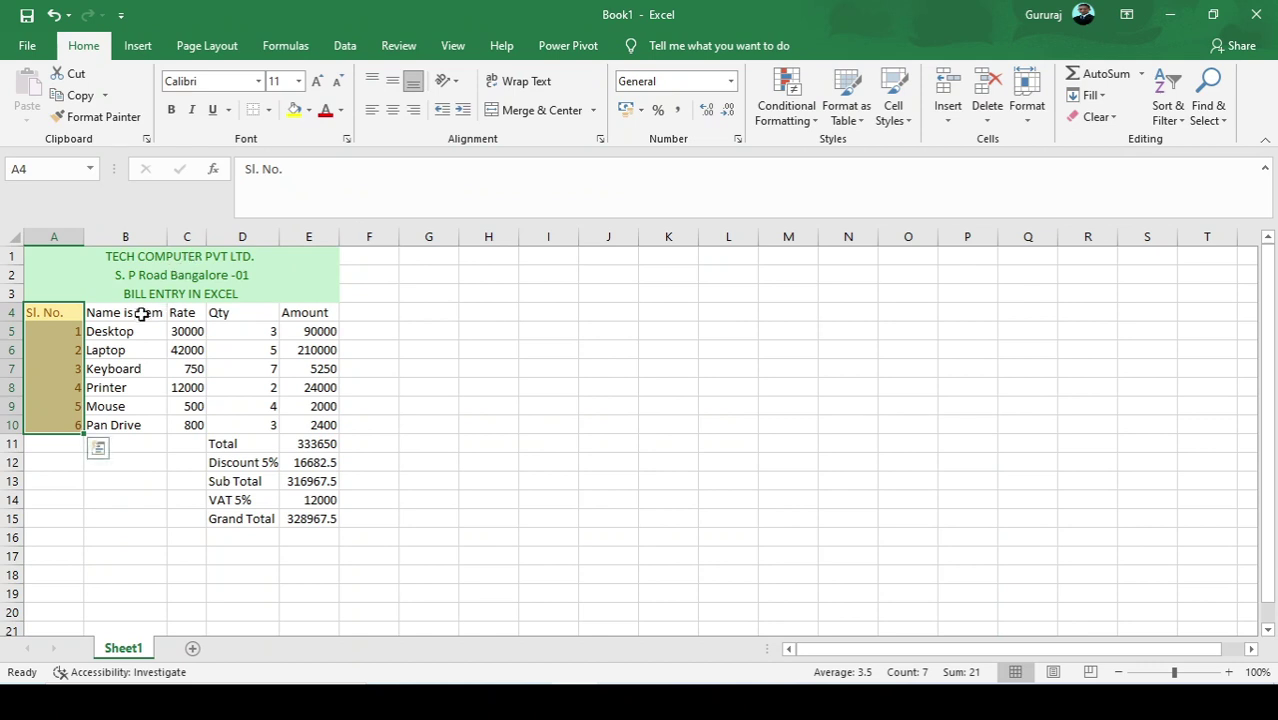
Apply the 60% - Accent3 cell style to the item name column, B4 to B10
drag(142, 314, 131, 425)
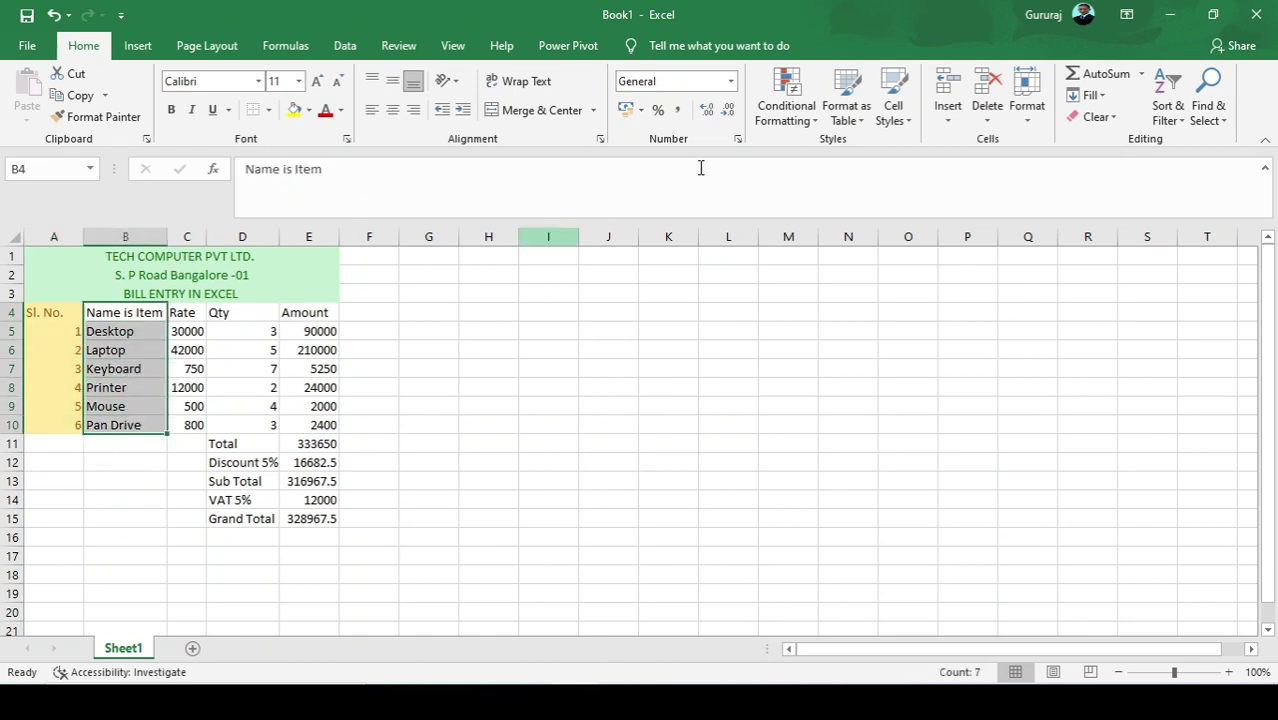
click(893, 108)
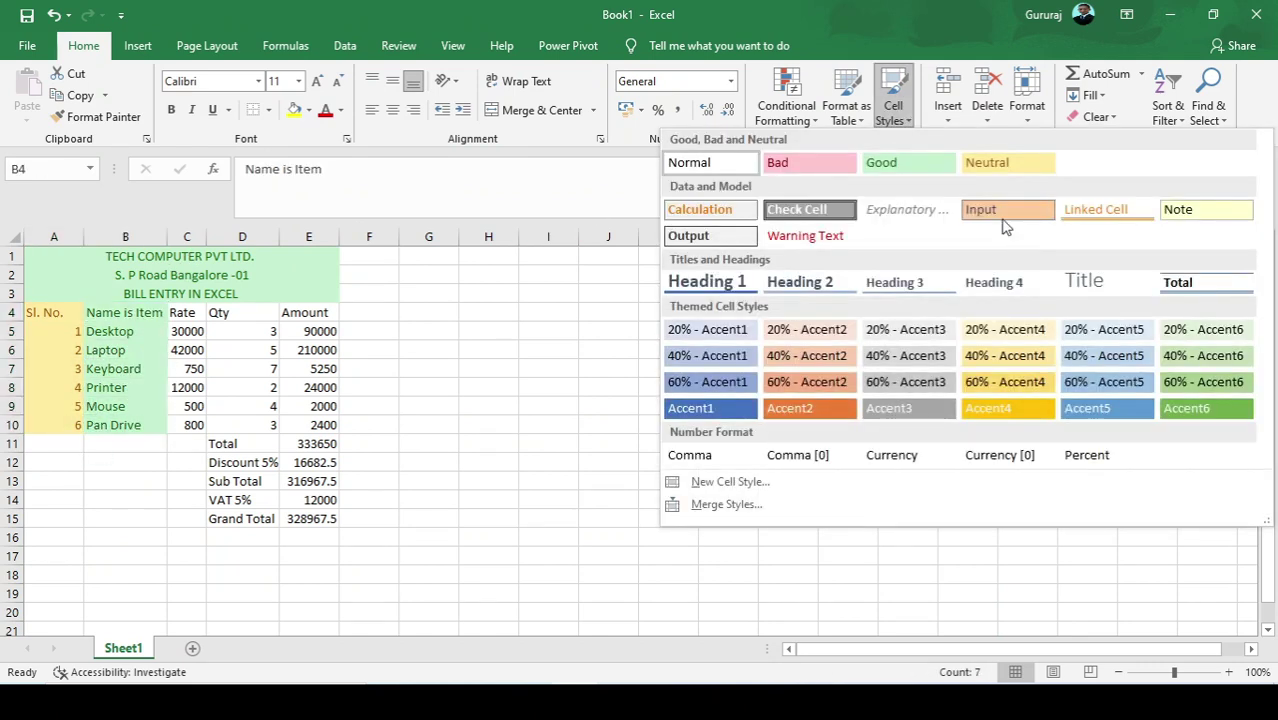
click(888, 383)
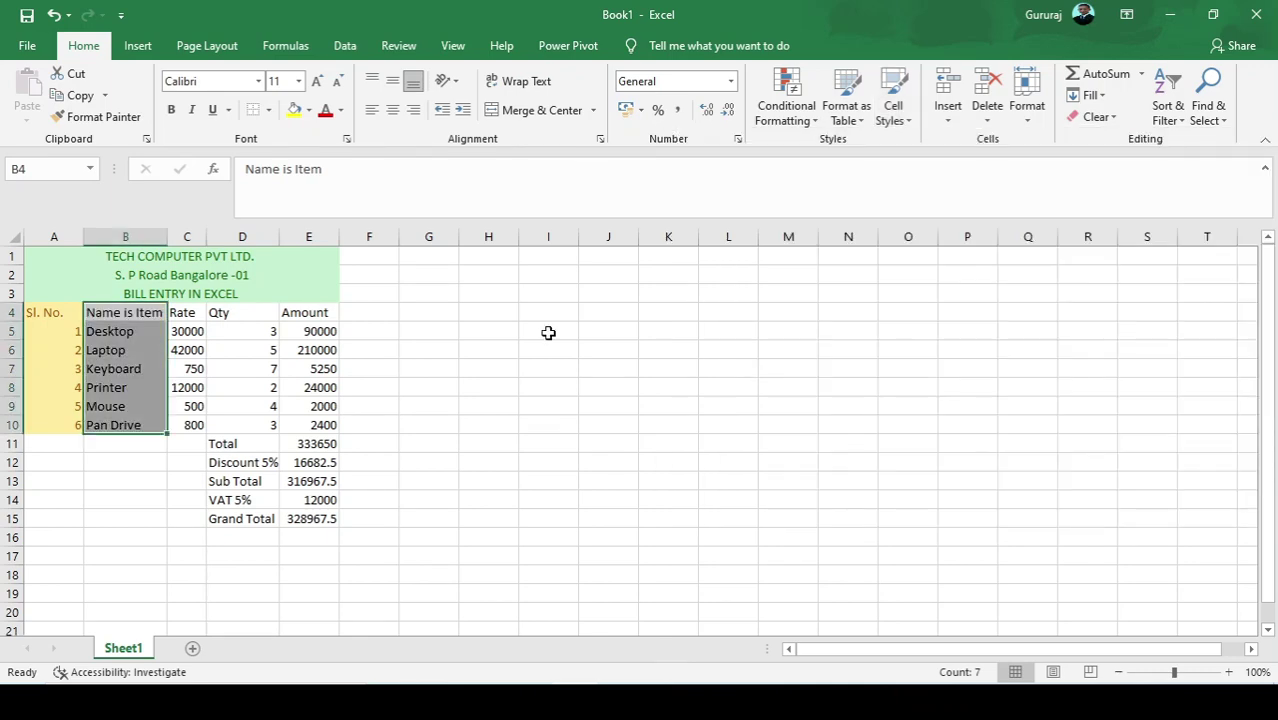
Apply the 40% - Accent5 cell style to the Rate column, C4 to C10
drag(183, 313, 193, 425)
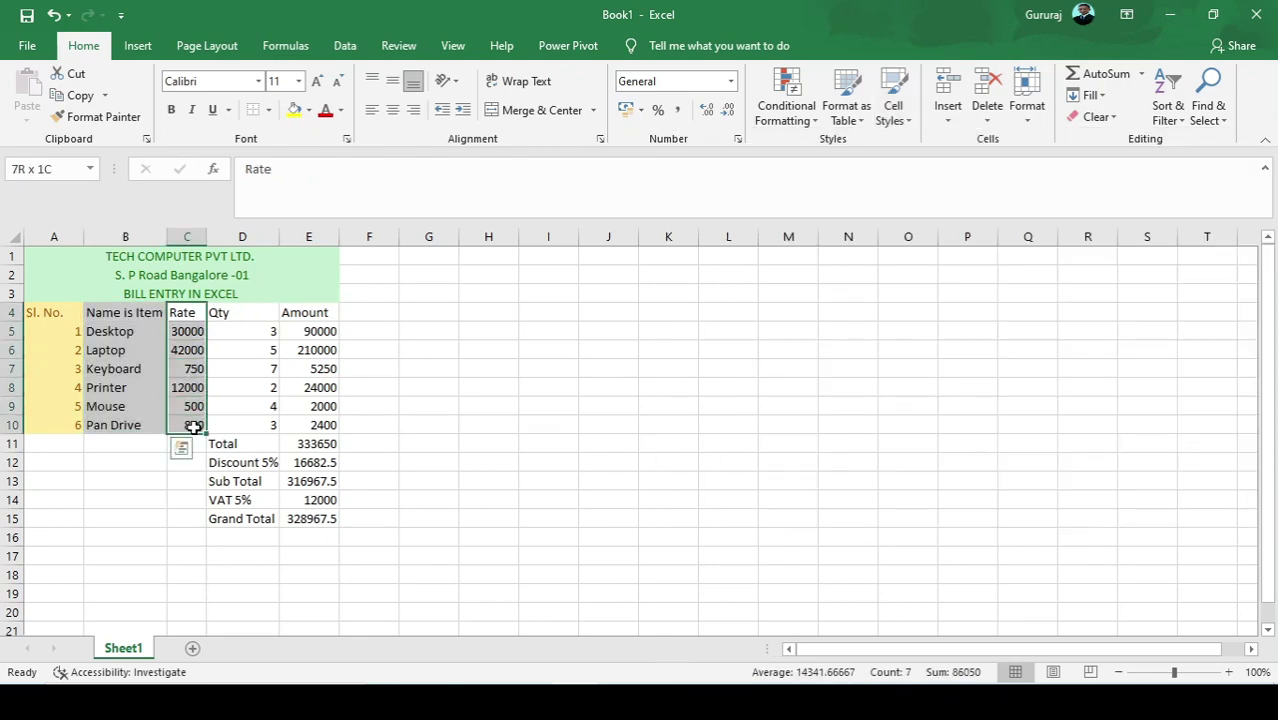
click(893, 108)
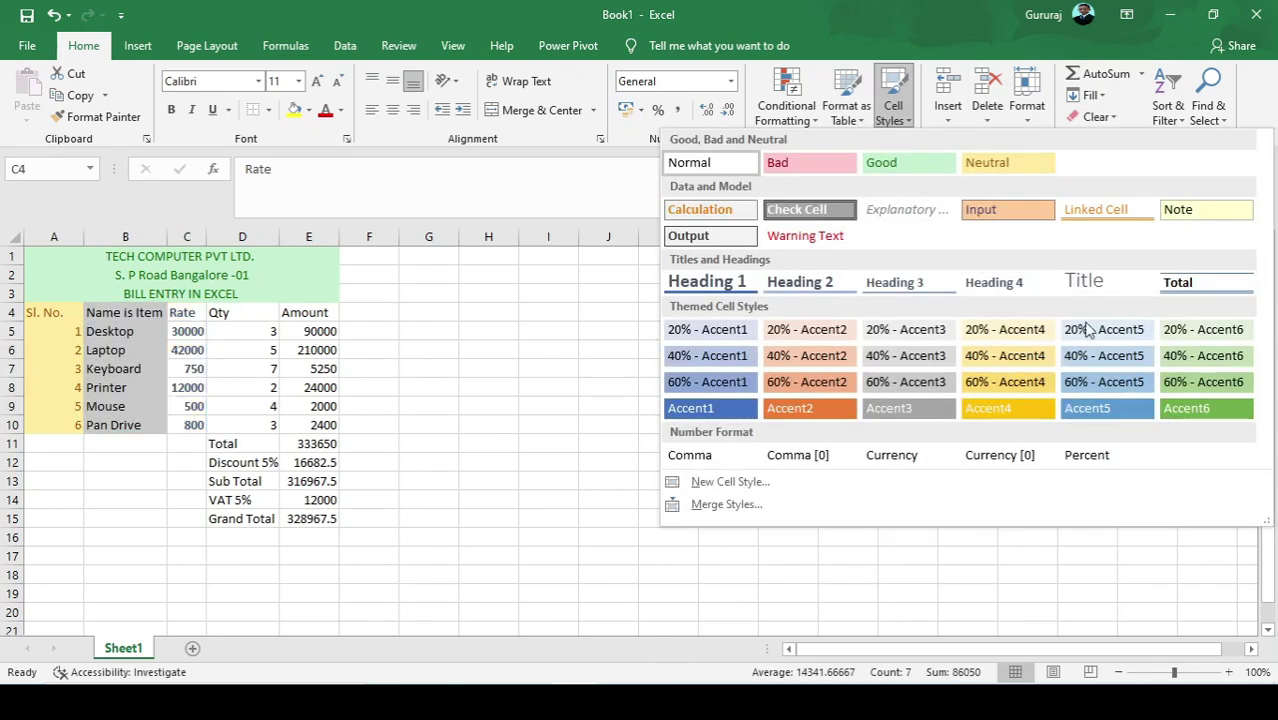
click(1120, 358)
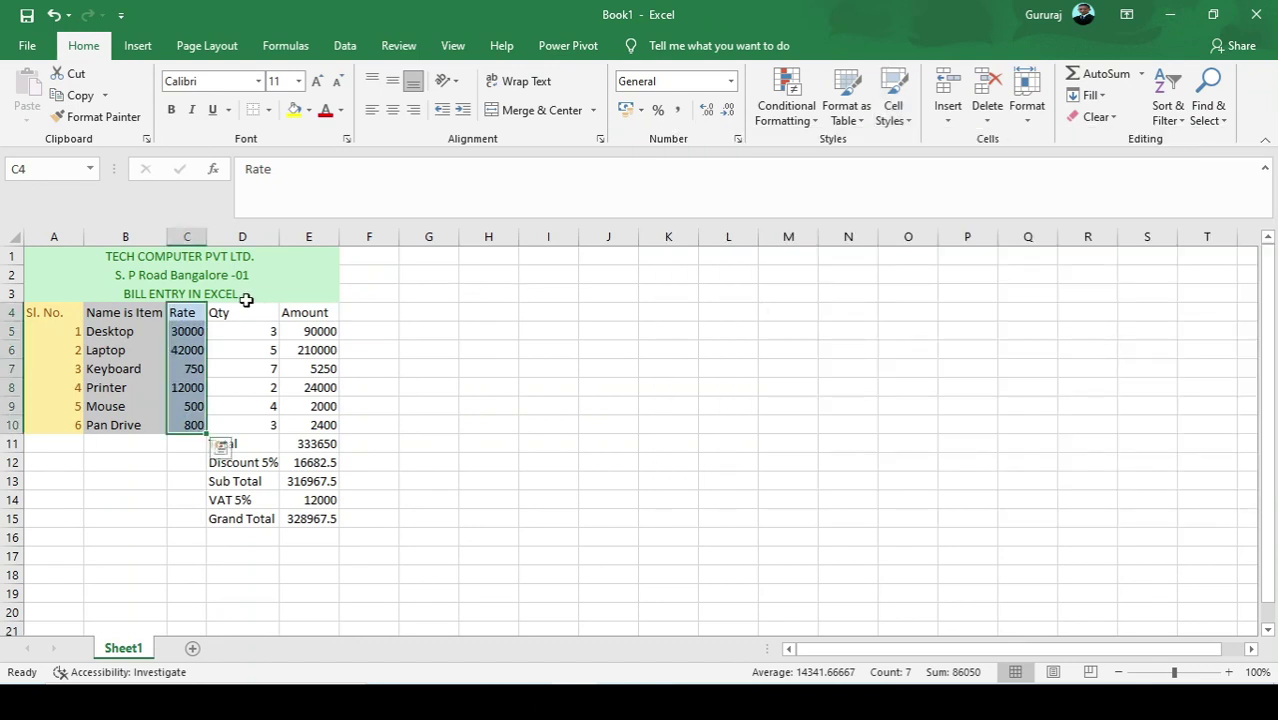
Apply the Accent6 cell style to the Qty column, D4 to D10
drag(240, 310, 247, 420)
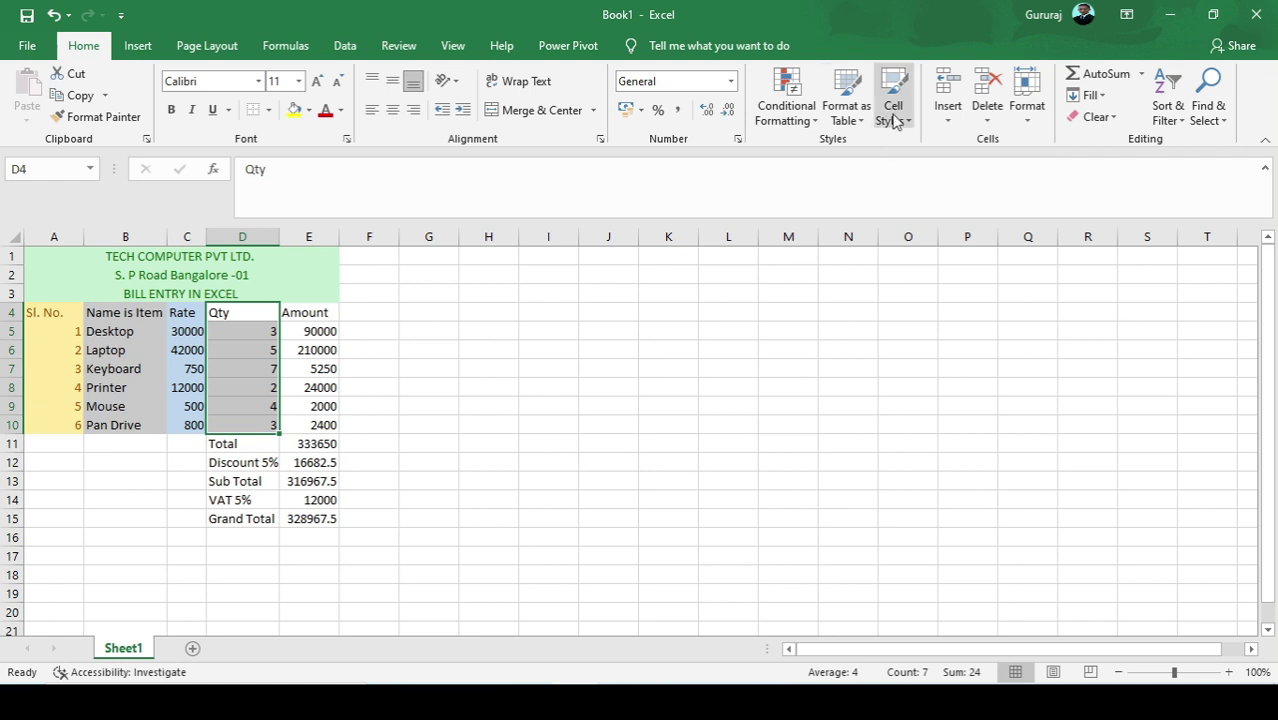
click(895, 118)
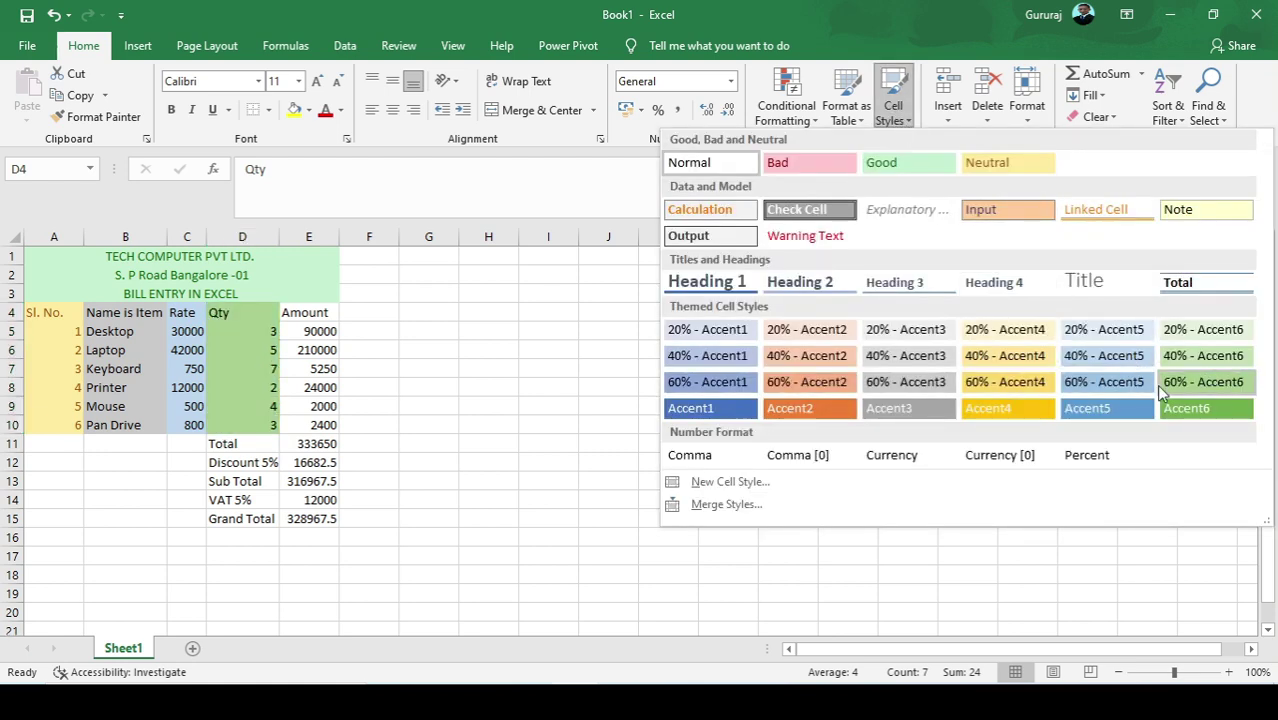
click(1190, 408)
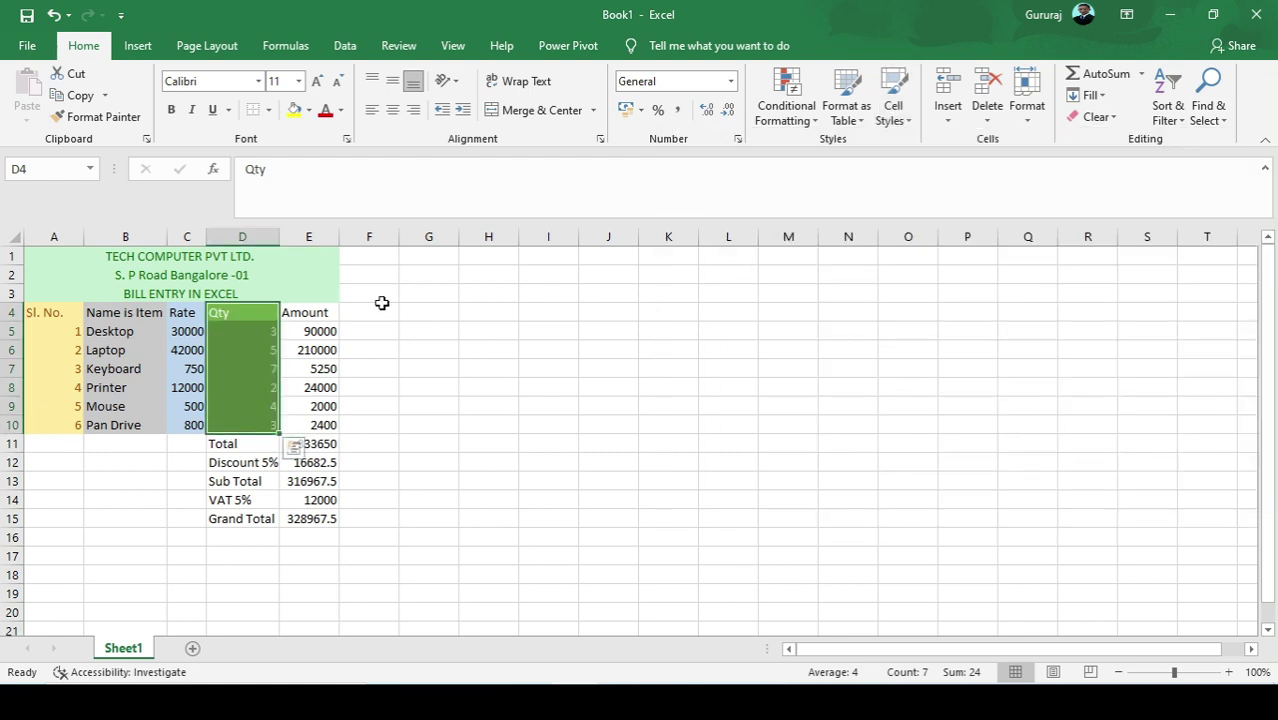
Apply the Accent1 cell style to the Amount column, E4 to E10
drag(305, 312, 320, 425)
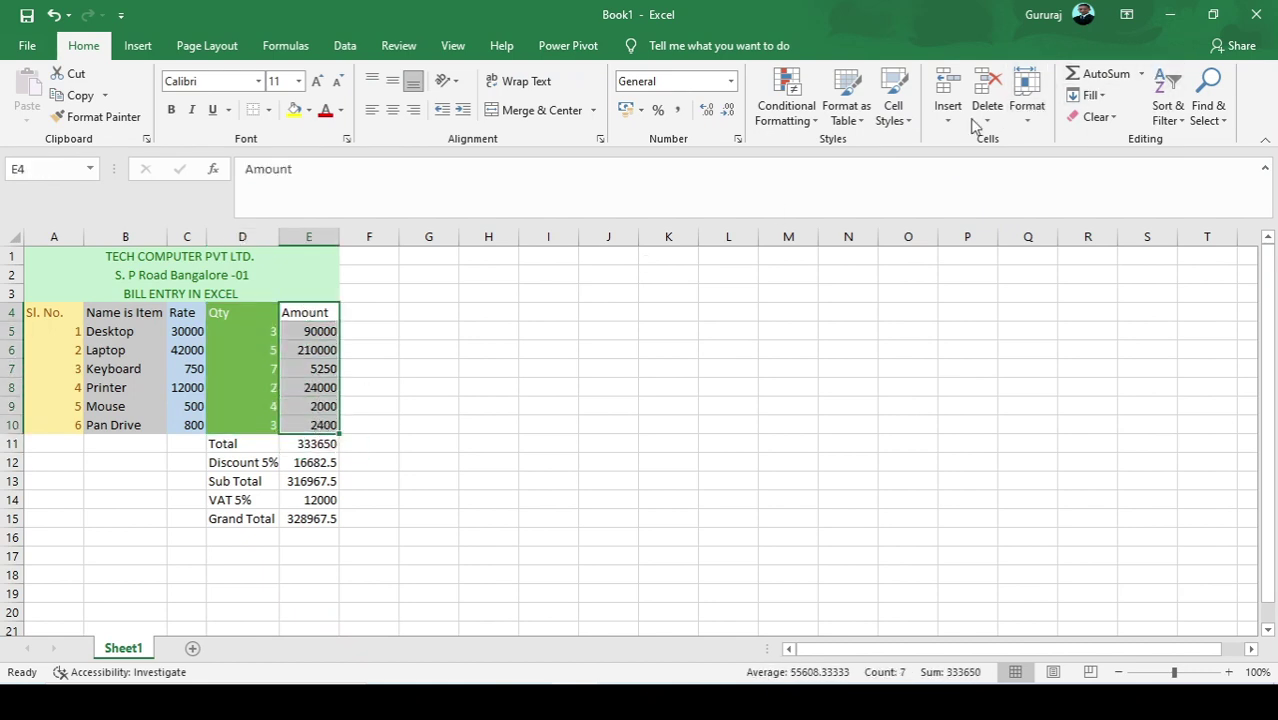
click(893, 100)
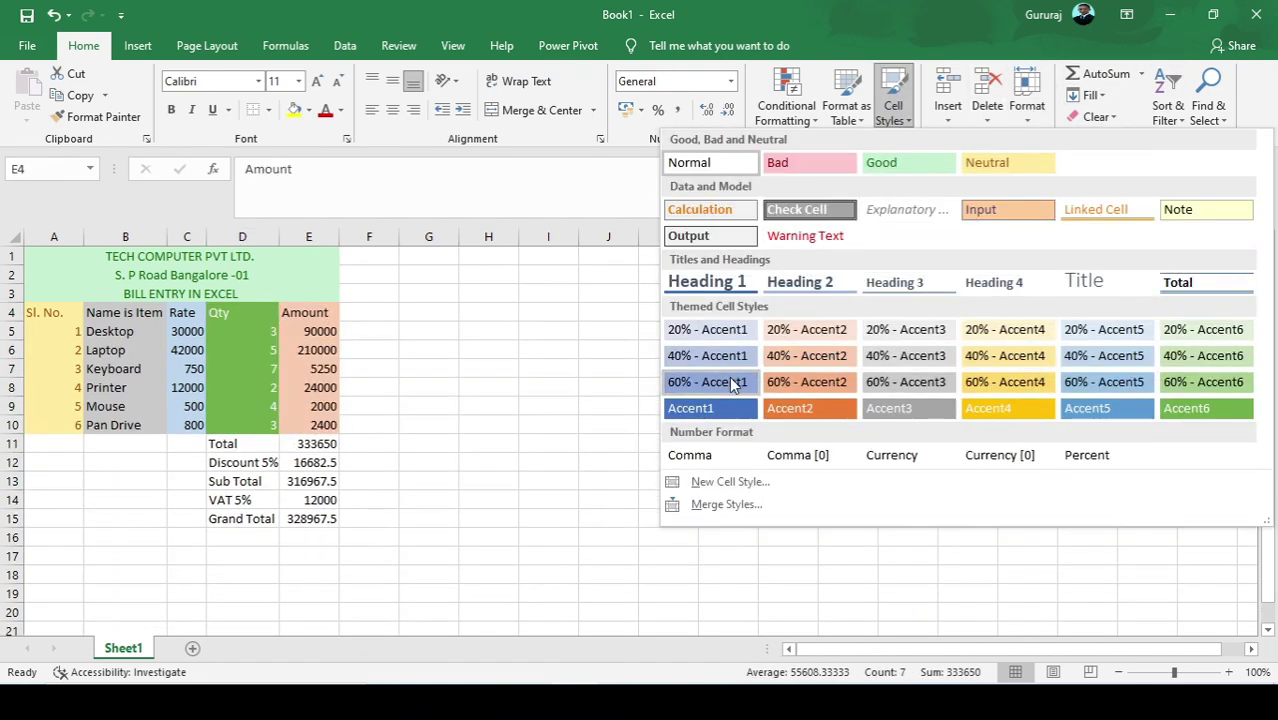
click(709, 400)
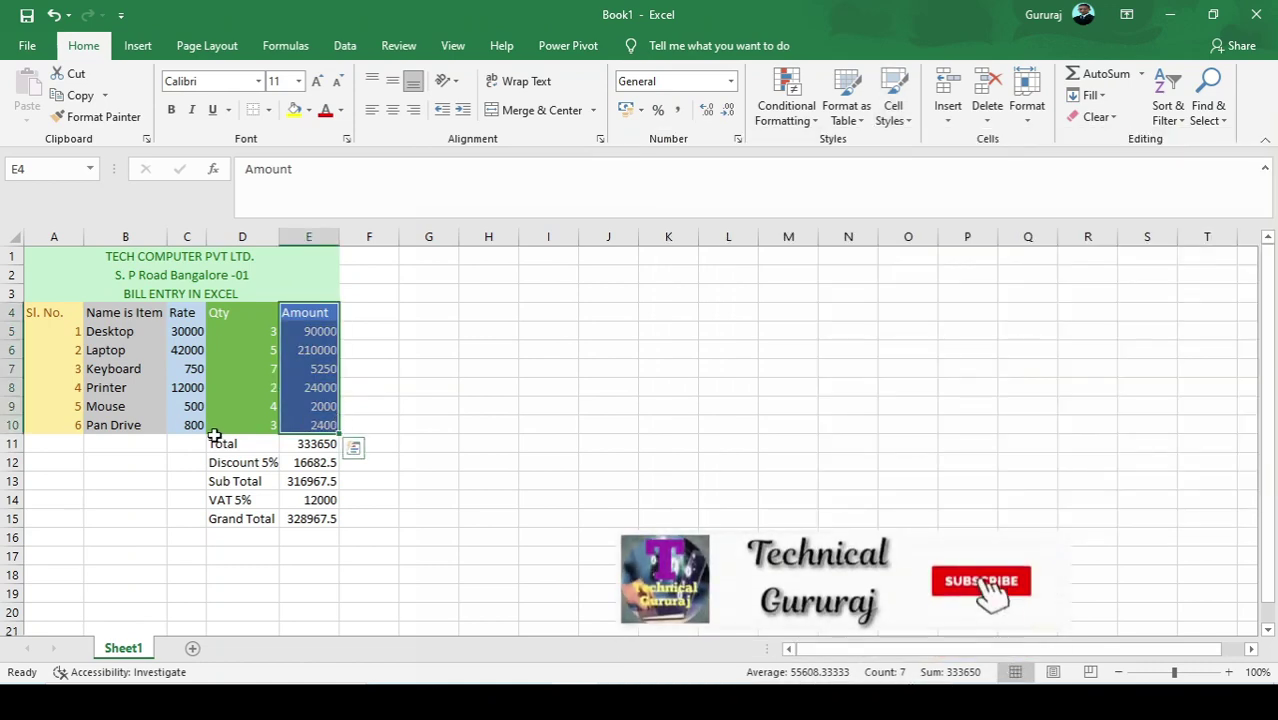
Apply the Accent2 cell style to the totals block, from Total to Grand Total, D11 to E15
drag(220, 442, 318, 518)
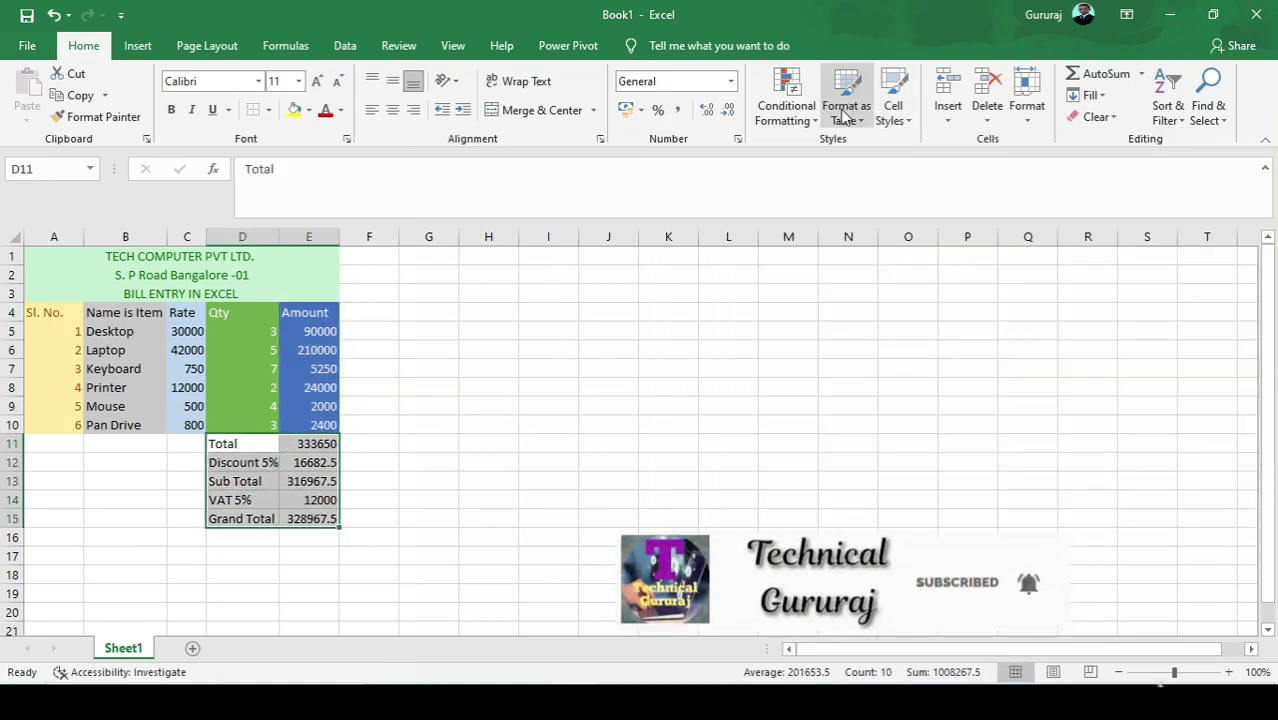
click(893, 100)
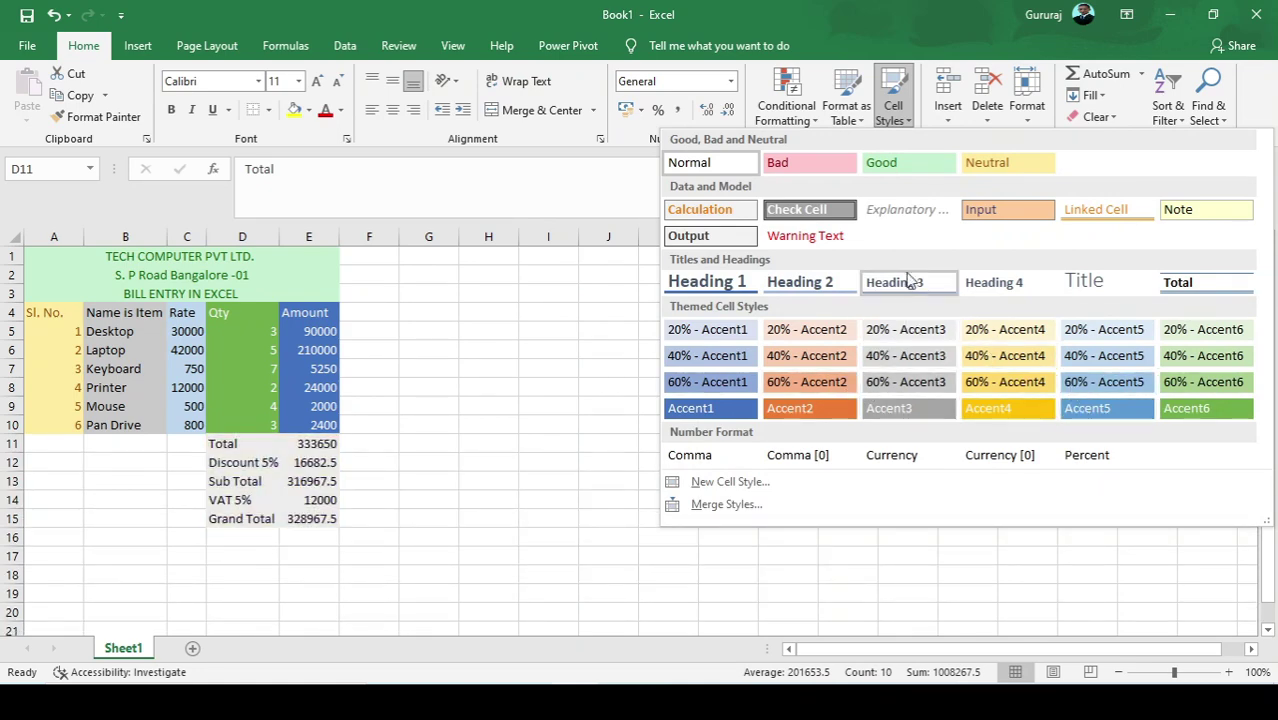
click(838, 408)
click(598, 392)
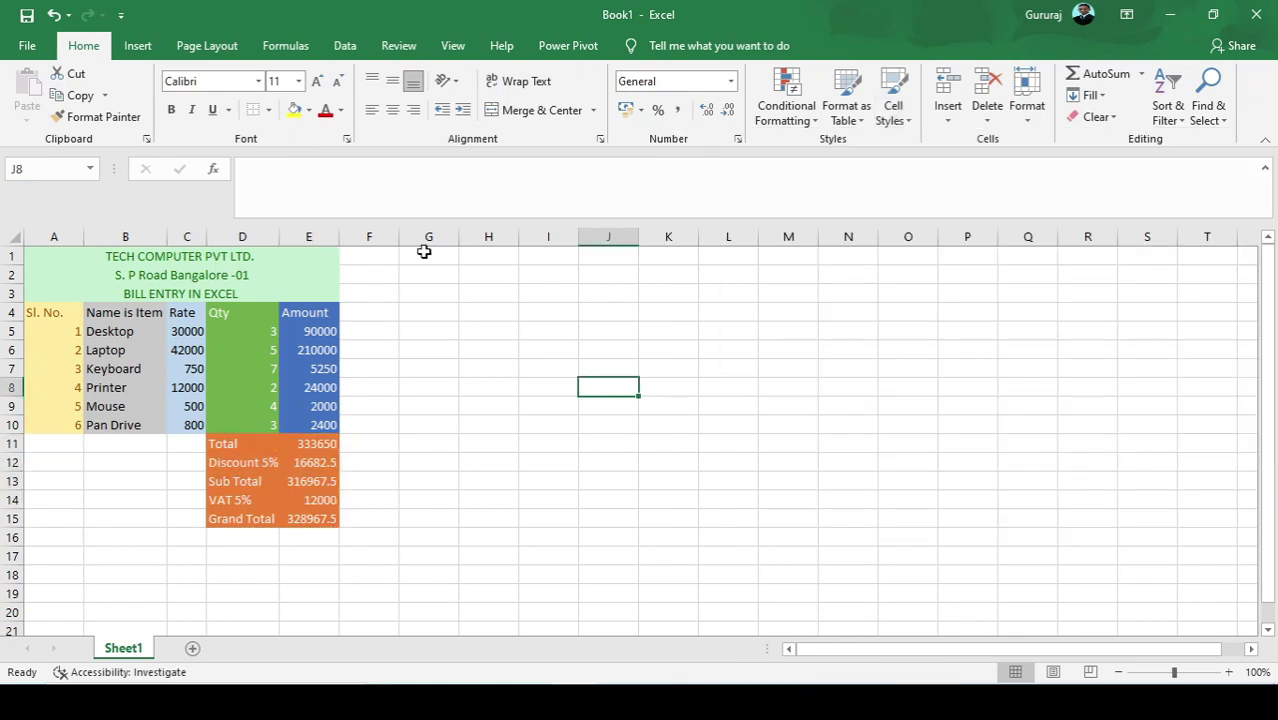
Add All Borders to the whole bill table, A1 to E15
drag(208, 363, 281, 523)
click(261, 404)
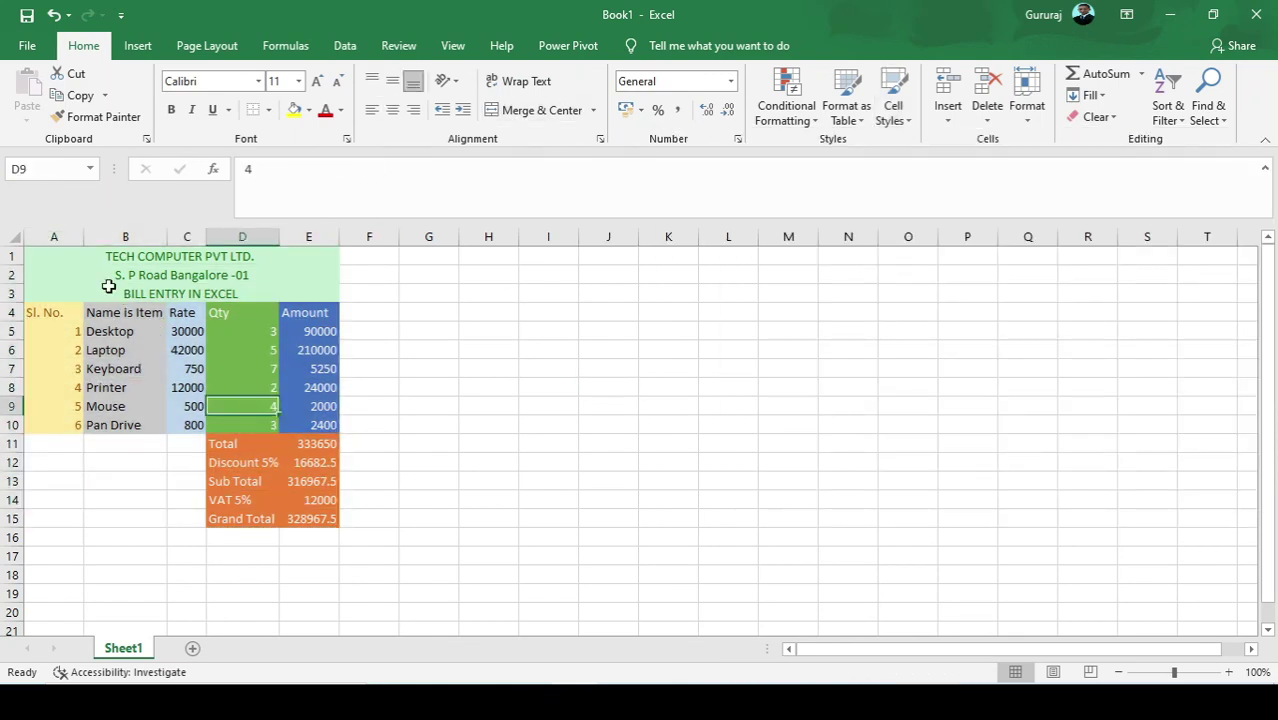
drag(84, 257, 300, 517)
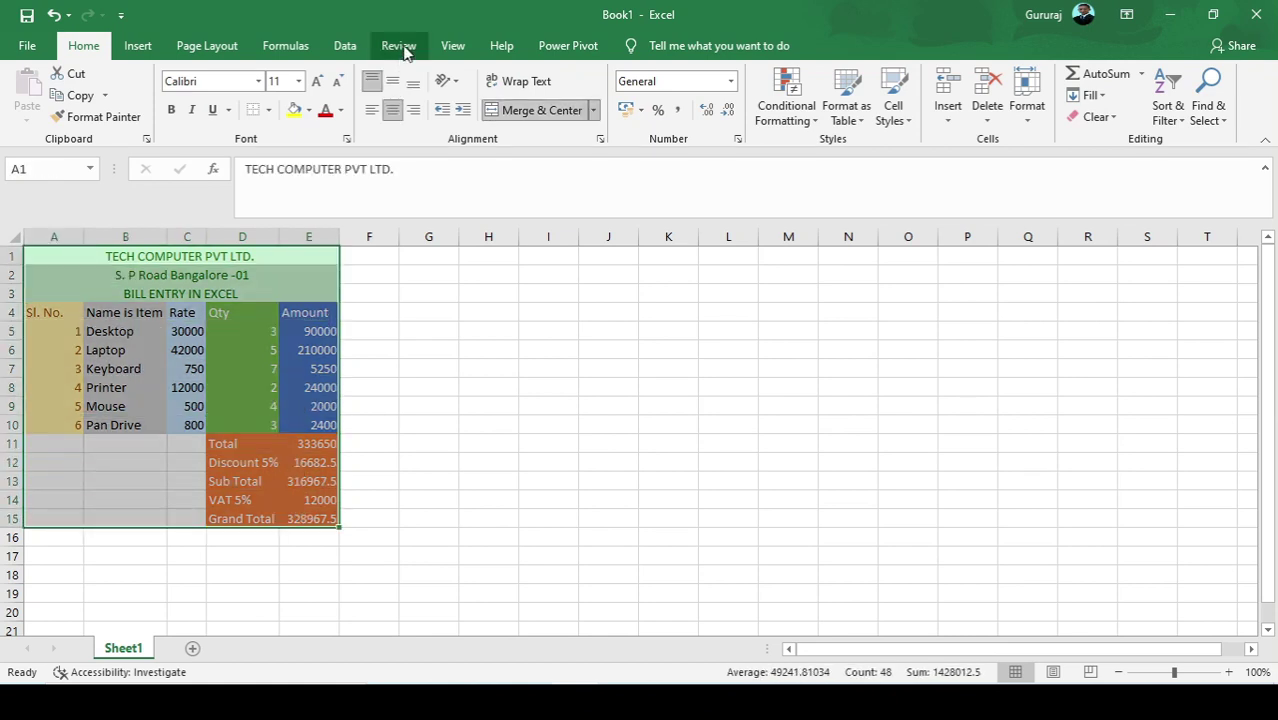
click(268, 110)
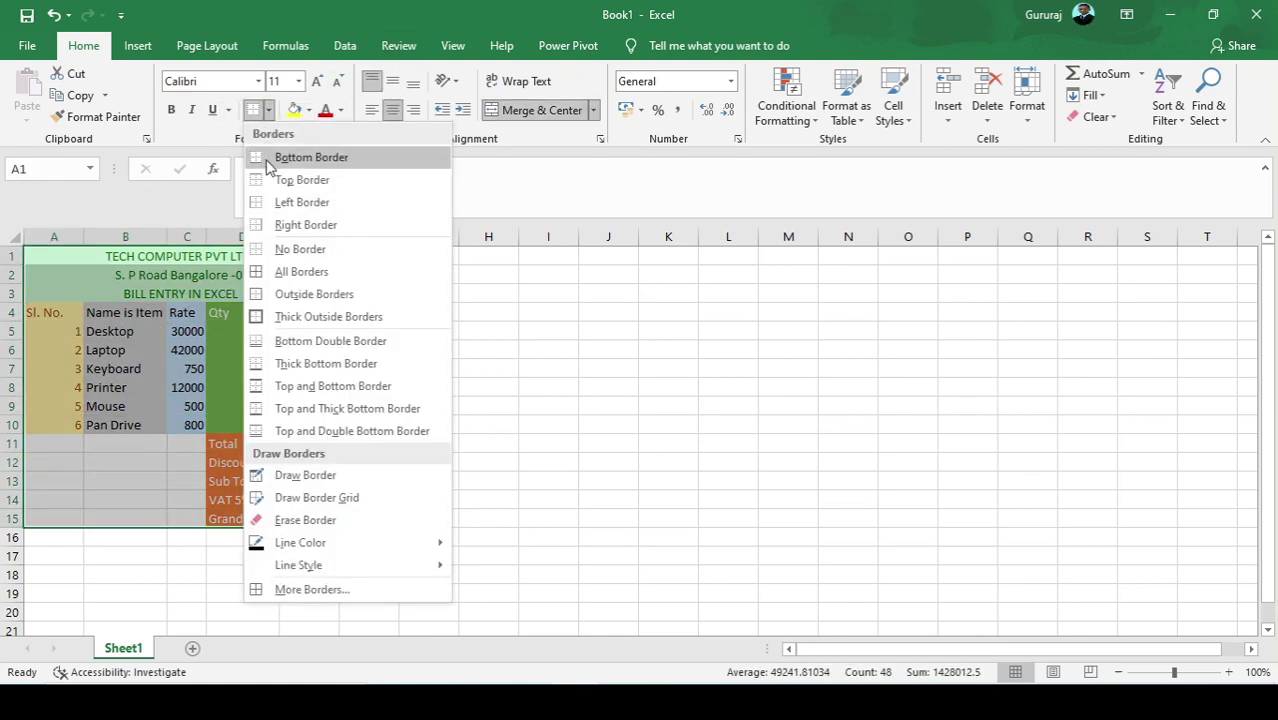
click(291, 276)
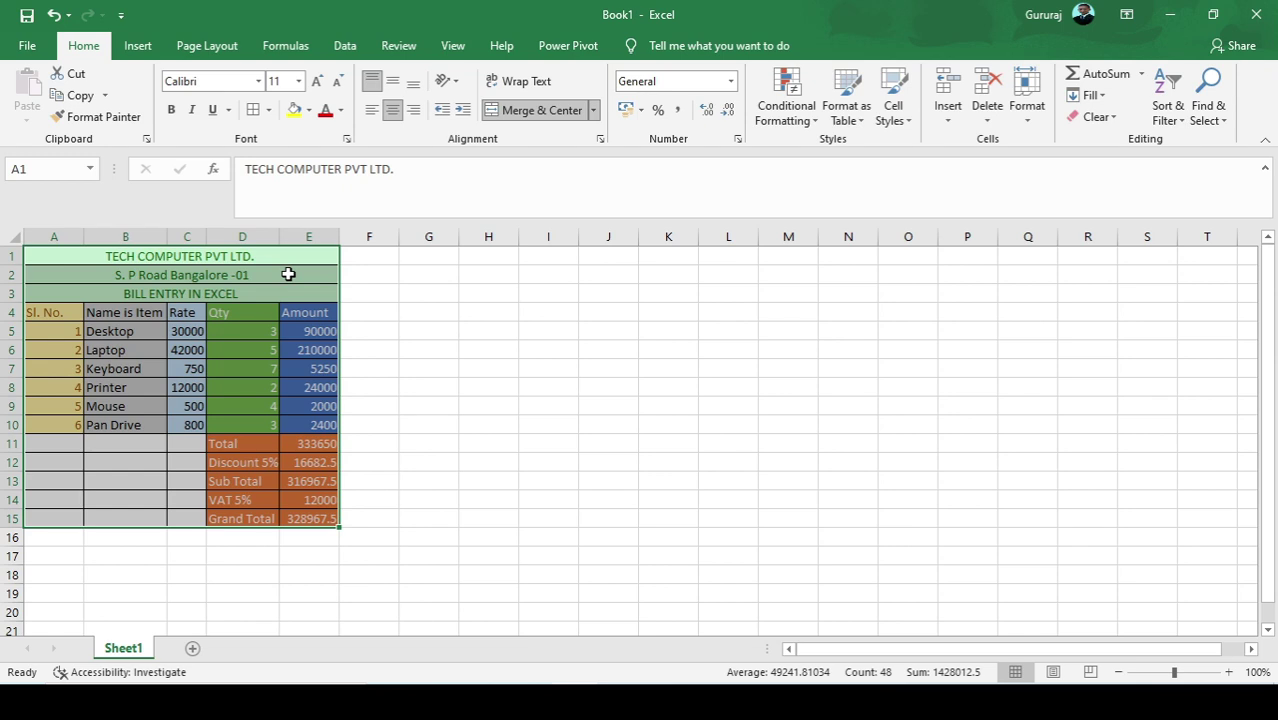
click(288, 274)
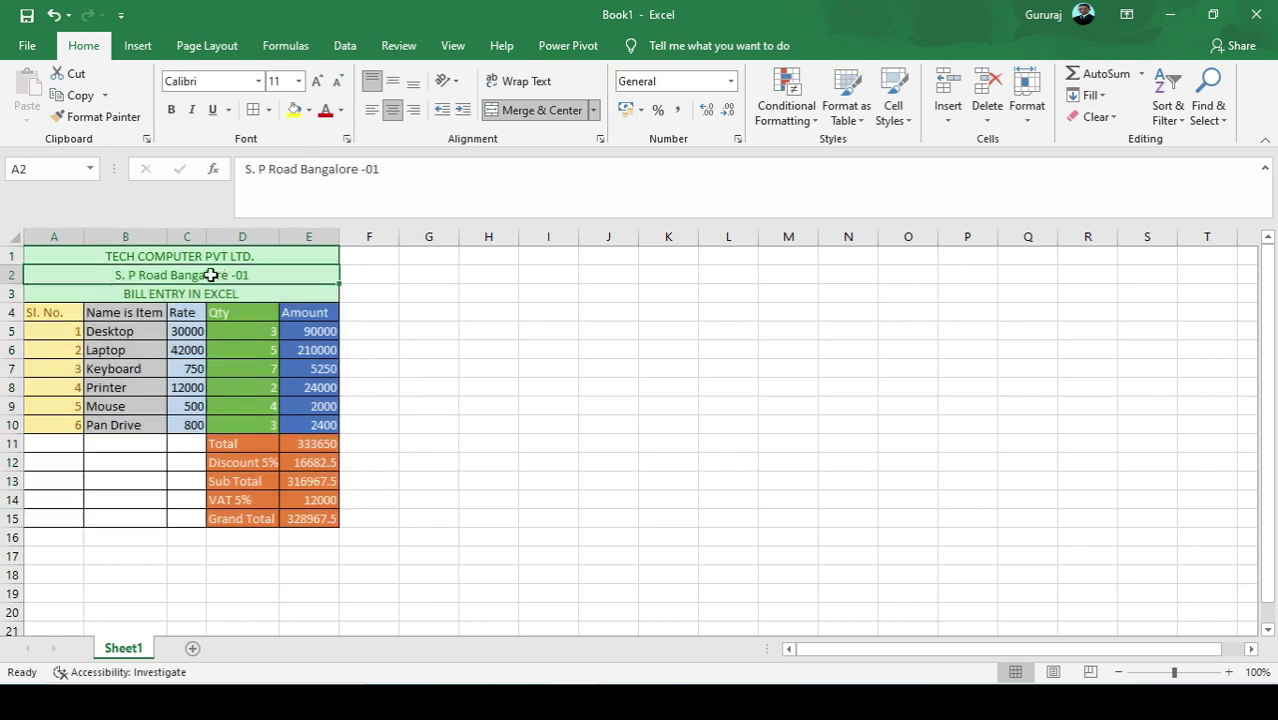
Set the font of cells A1 to E14 to Times New Roman, size 12
drag(115, 254, 237, 500)
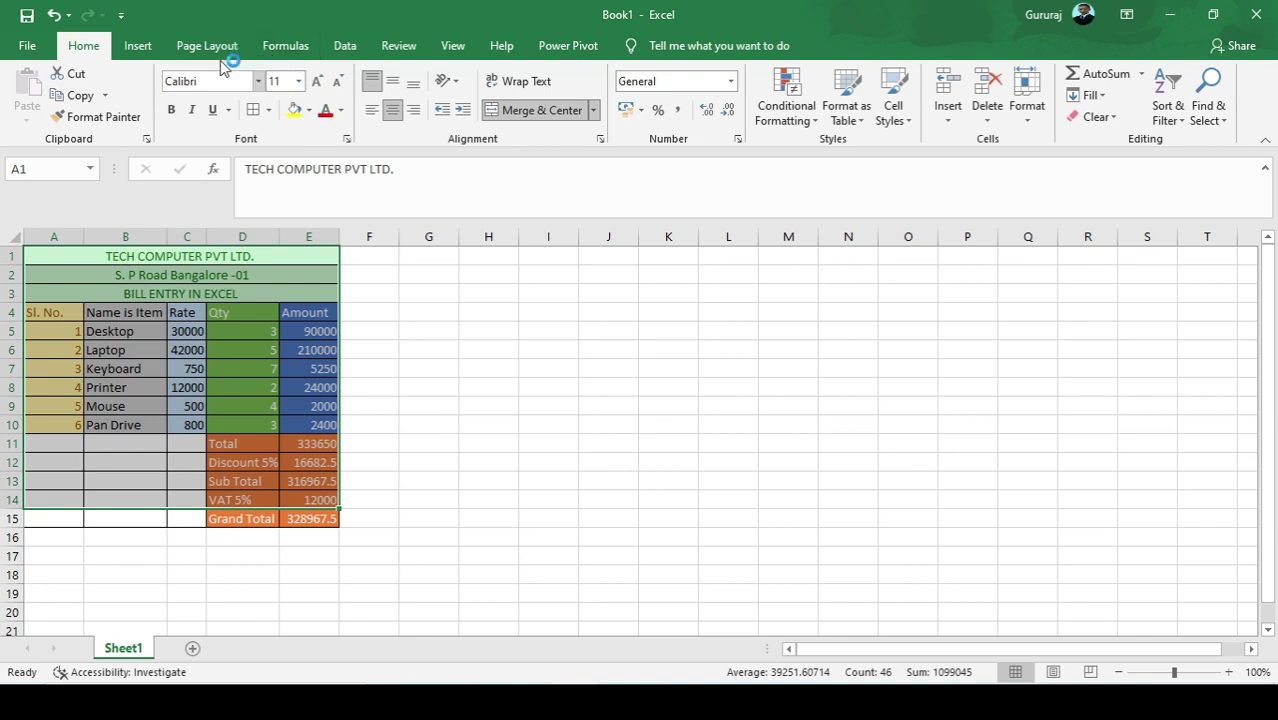
click(257, 82)
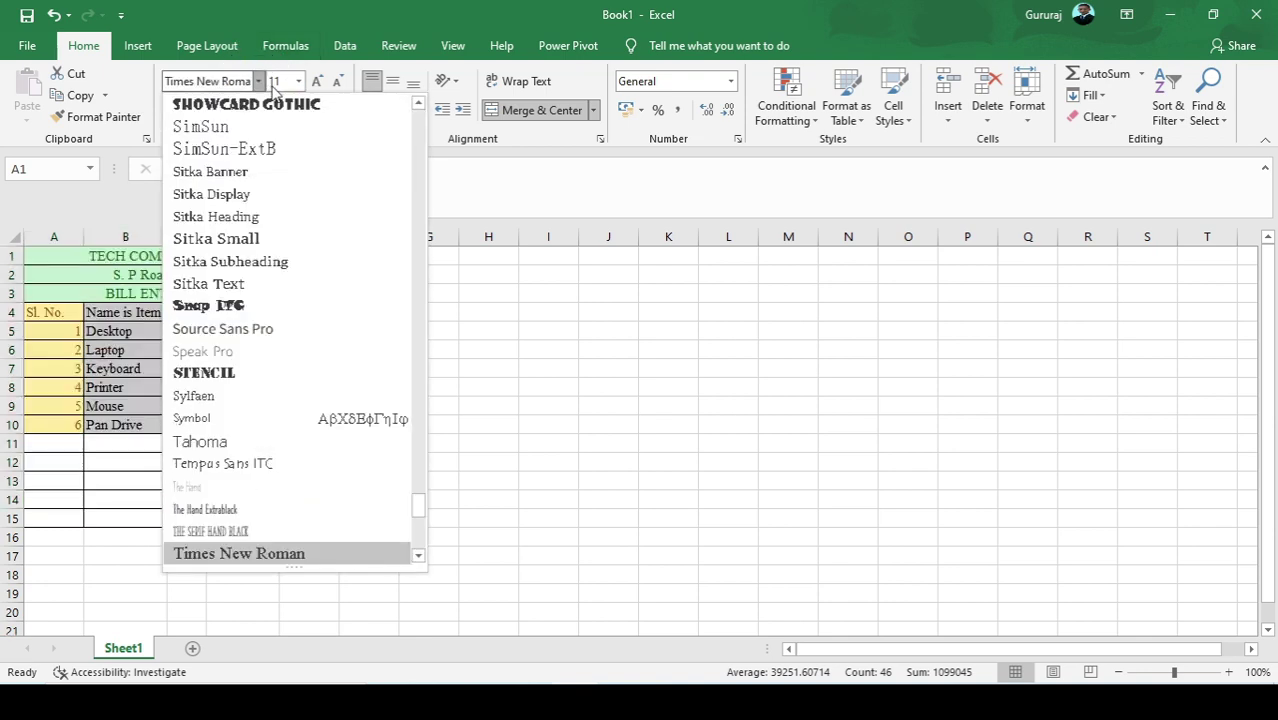
click(272, 88)
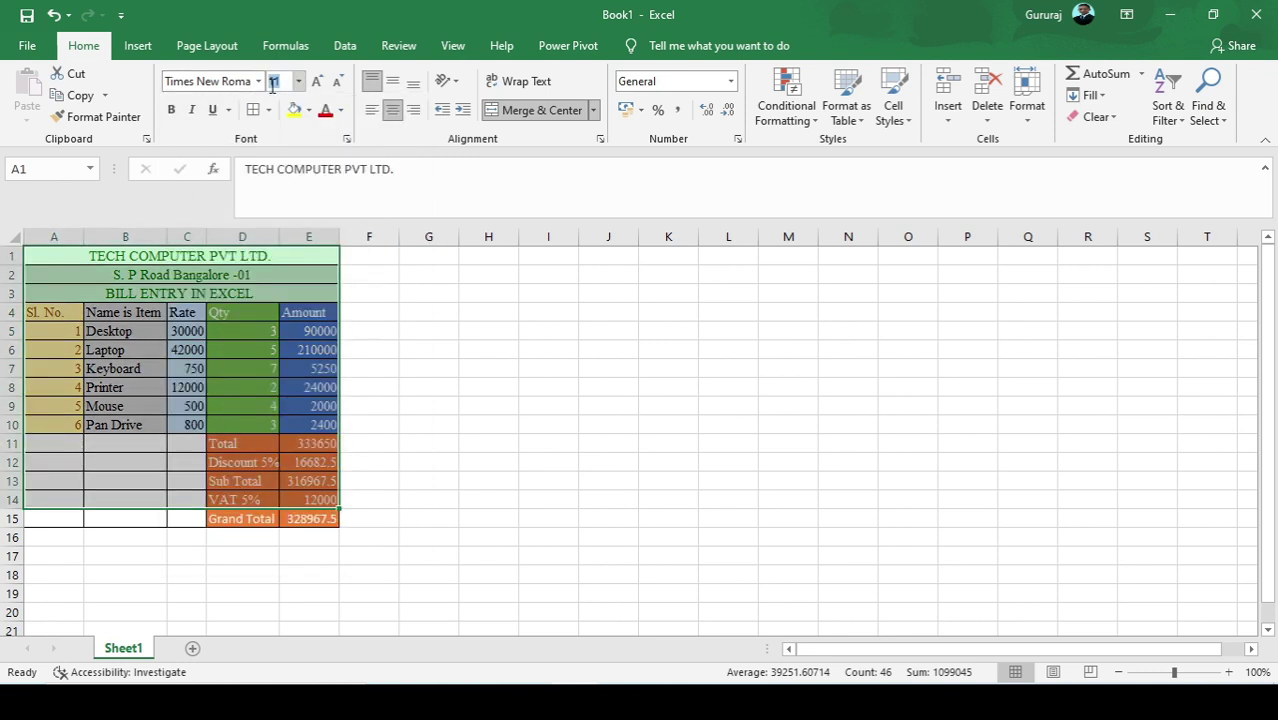
text(12)
key(Return)
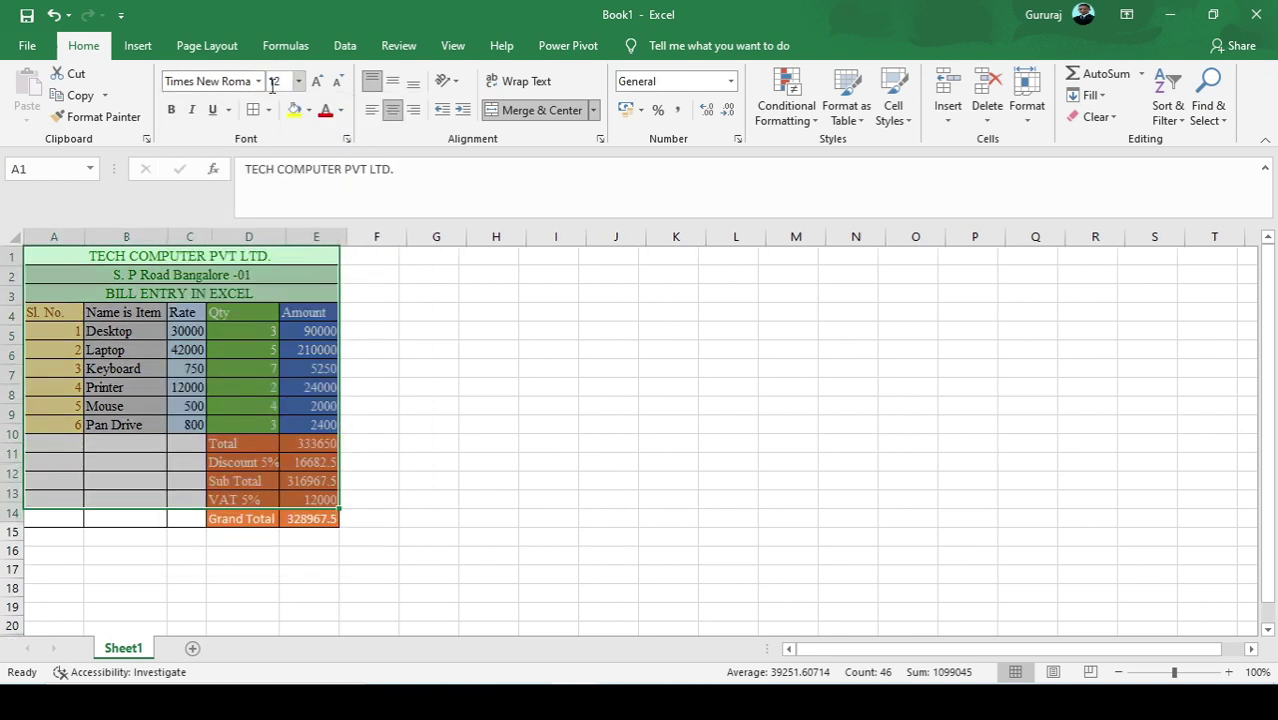
click(244, 300)
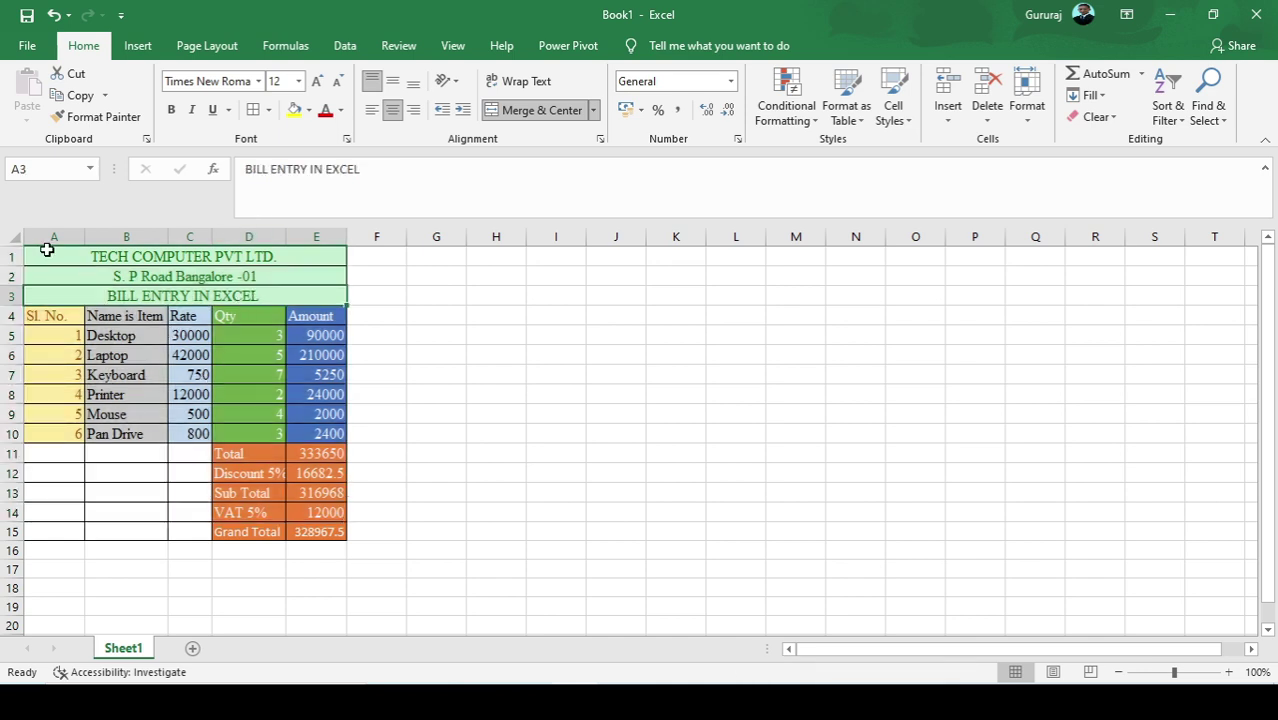
Set the font of the whole bill table, A1 to E15, to Times New Roman, size 14
drag(46, 248, 204, 535)
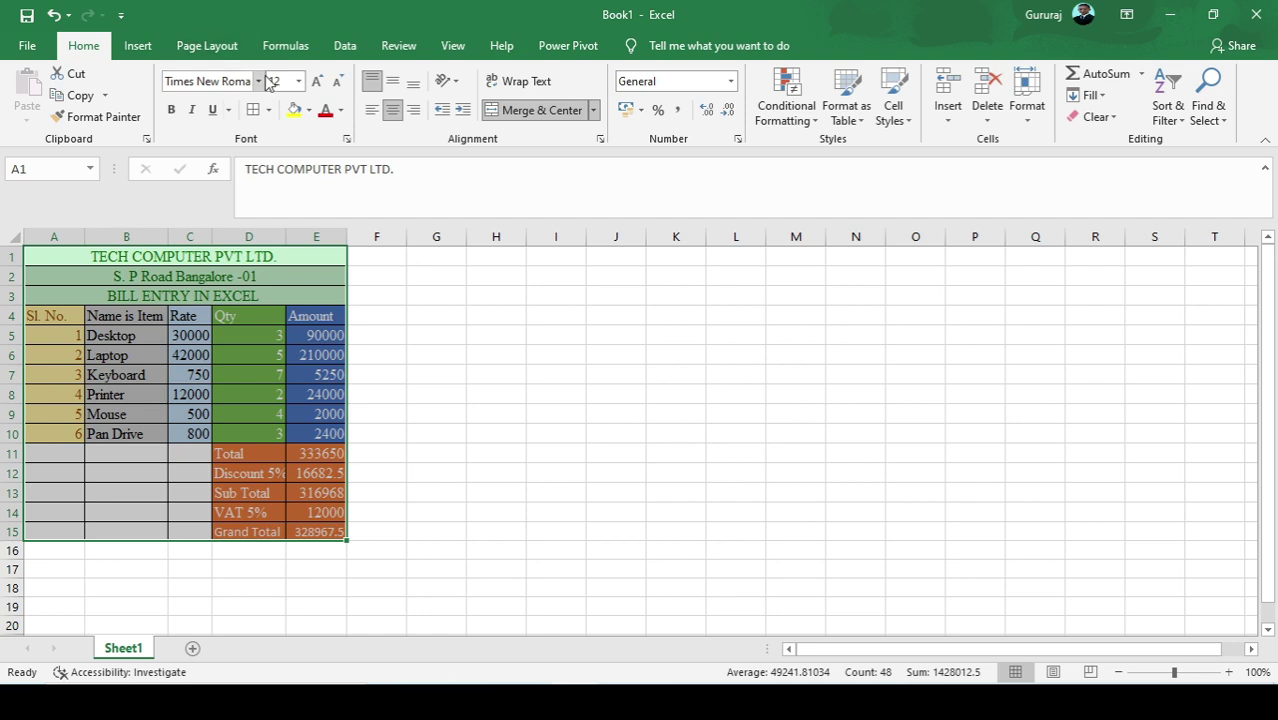
click(257, 82)
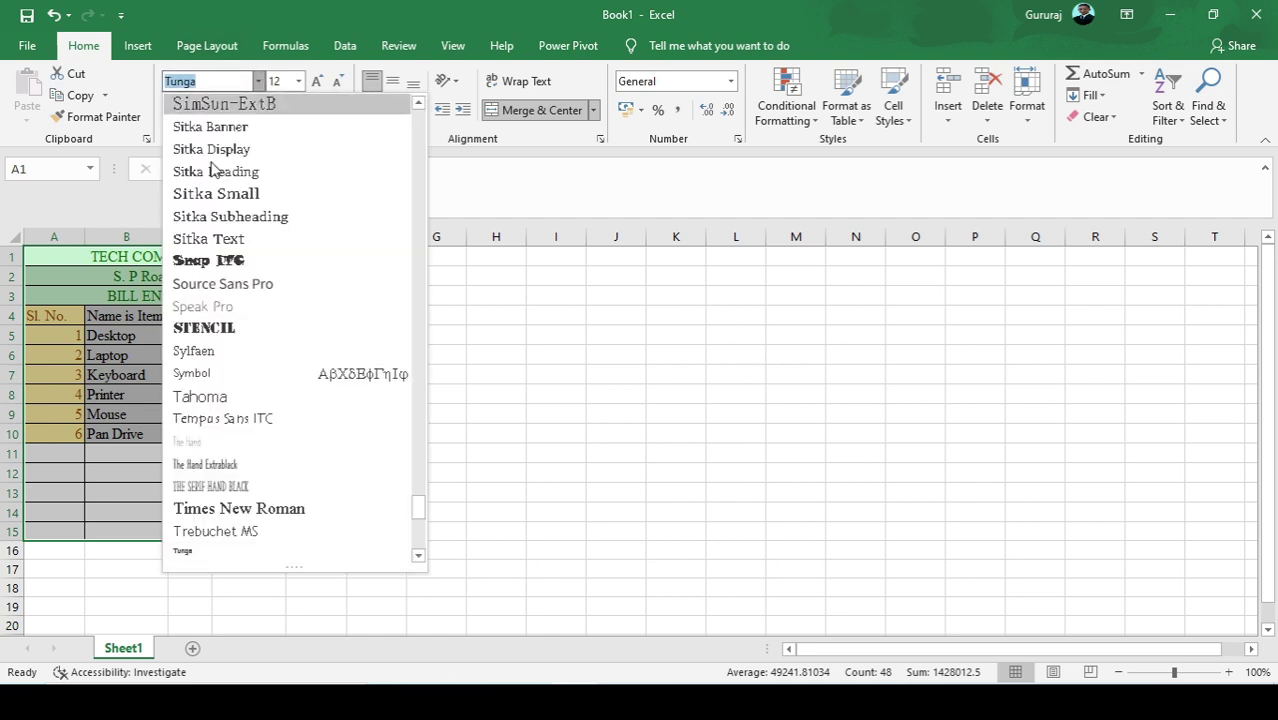
click(235, 509)
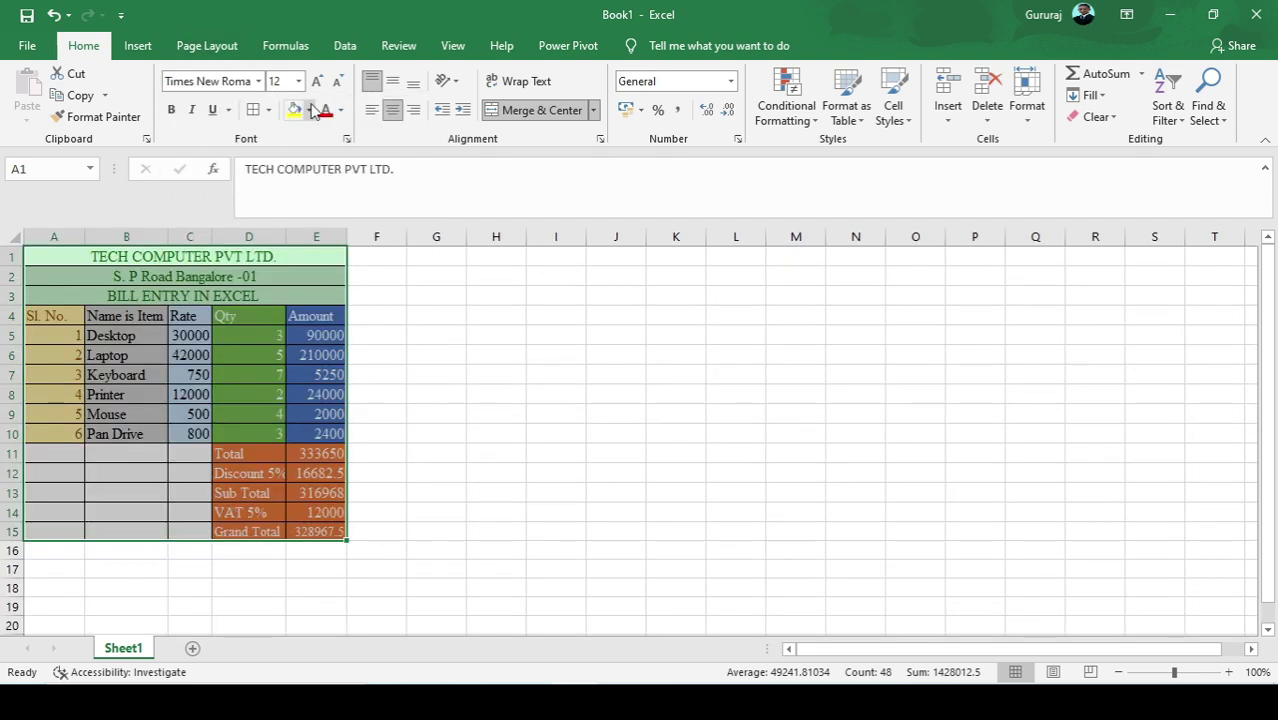
click(298, 82)
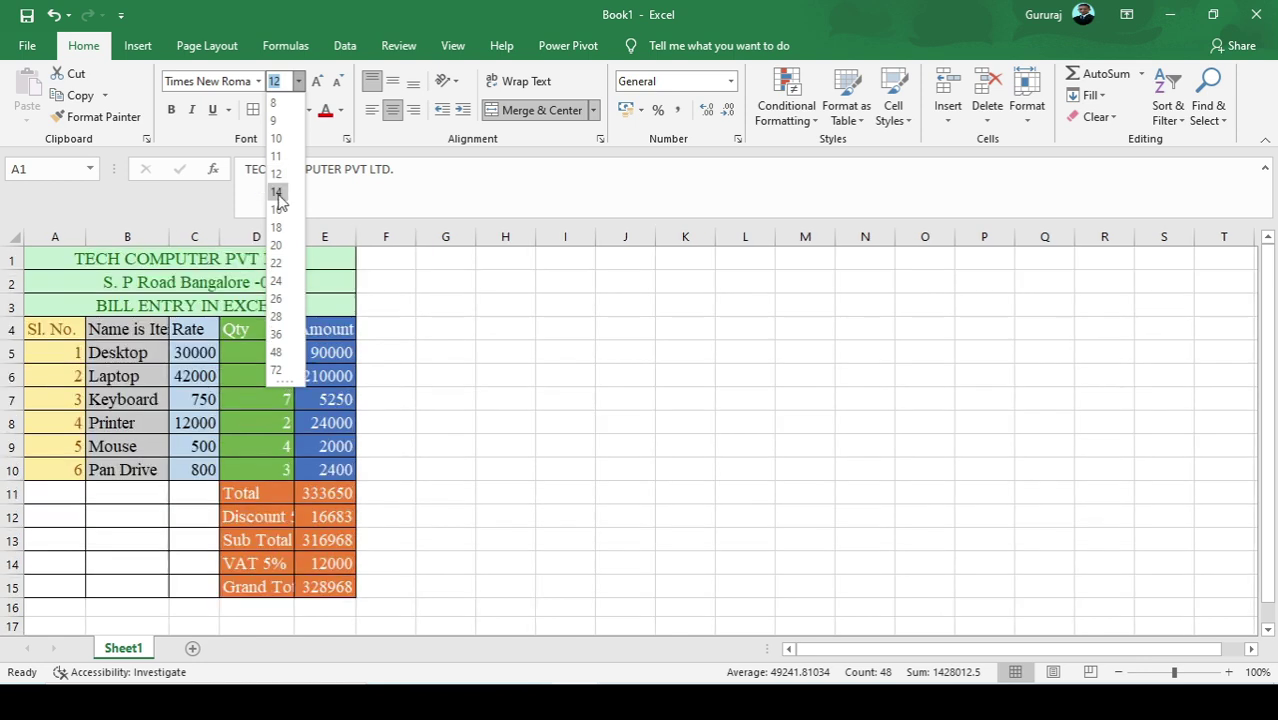
click(278, 192)
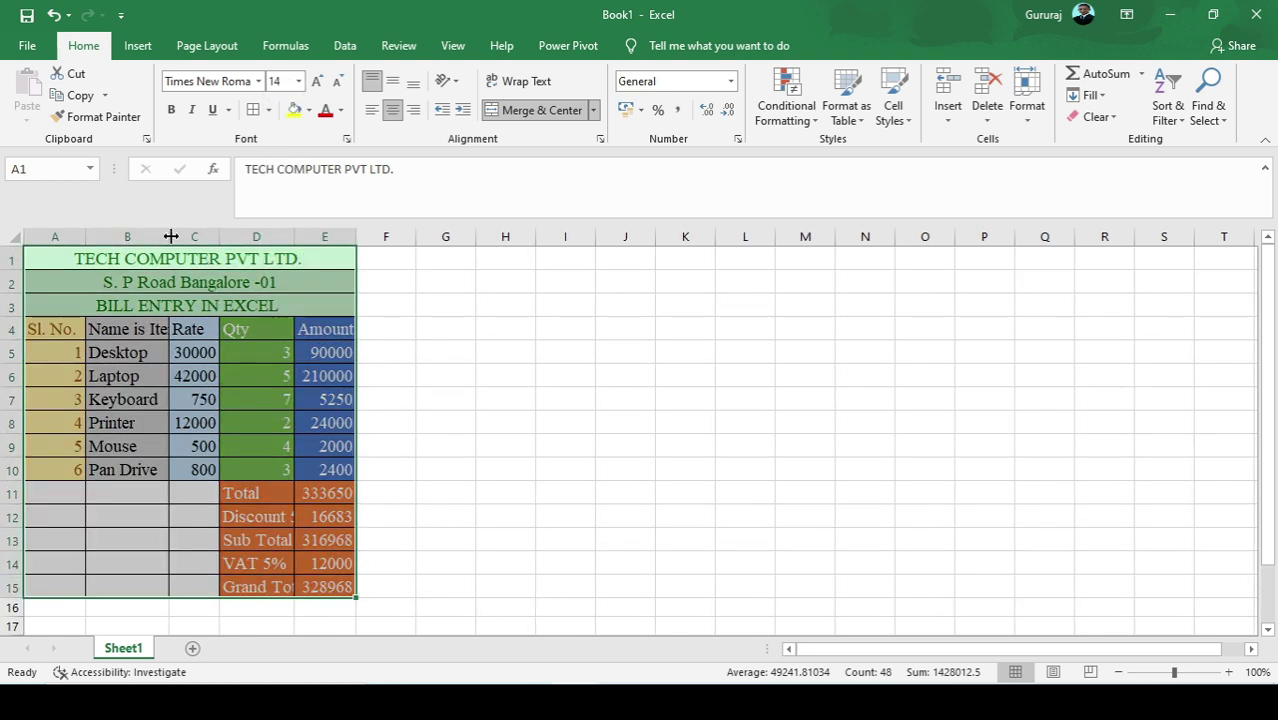
AutoFit the widths of the item name column B and the Qty column D to their contents
double_click(170, 233)
click(300, 257)
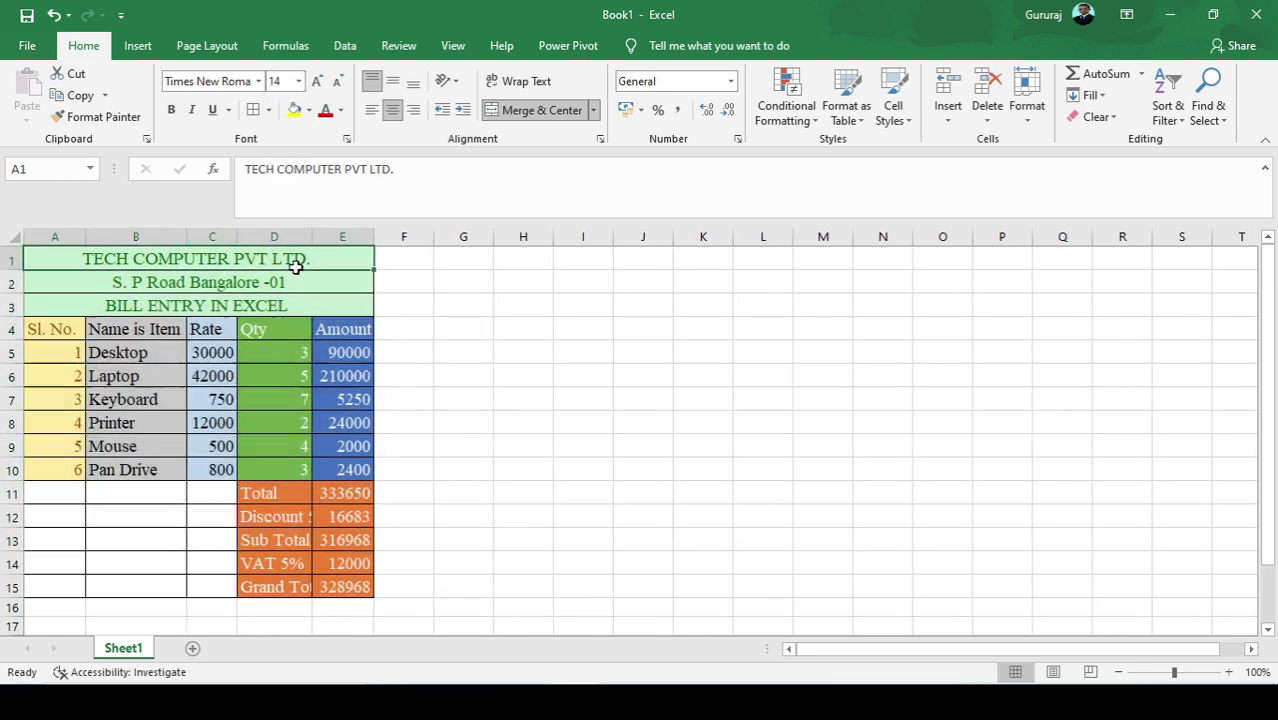
double_click(308, 238)
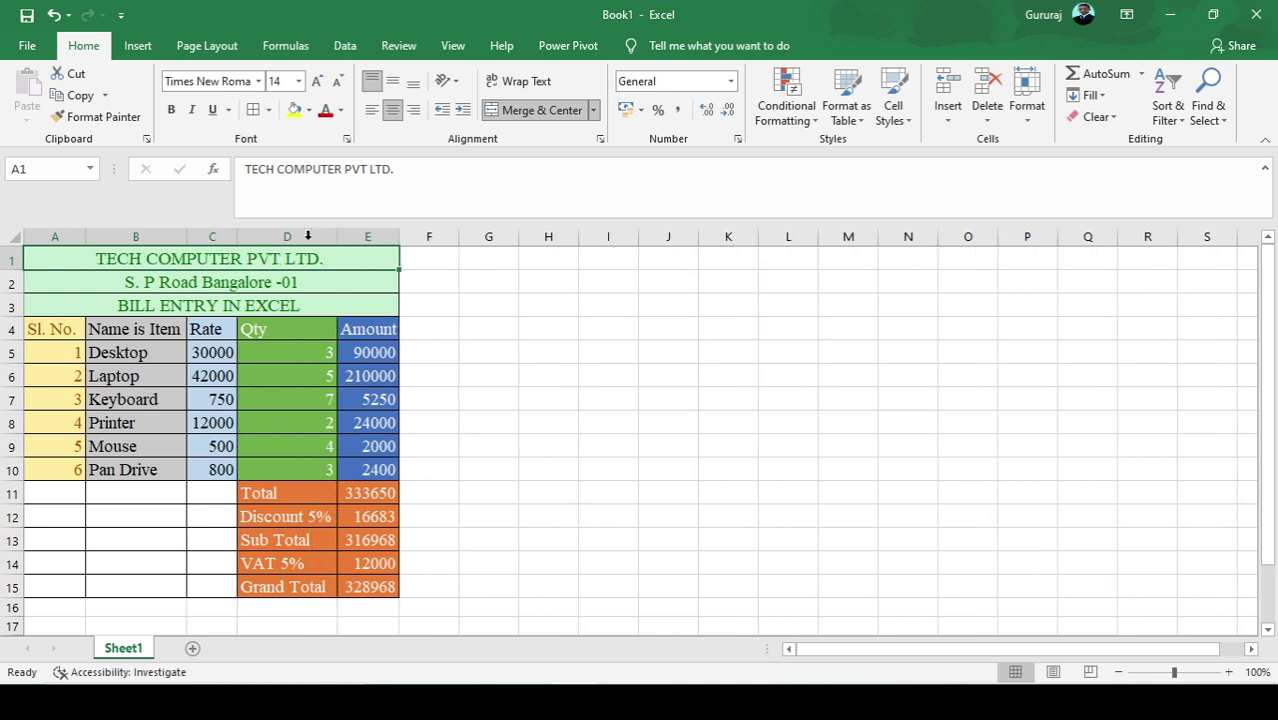
click(422, 284)
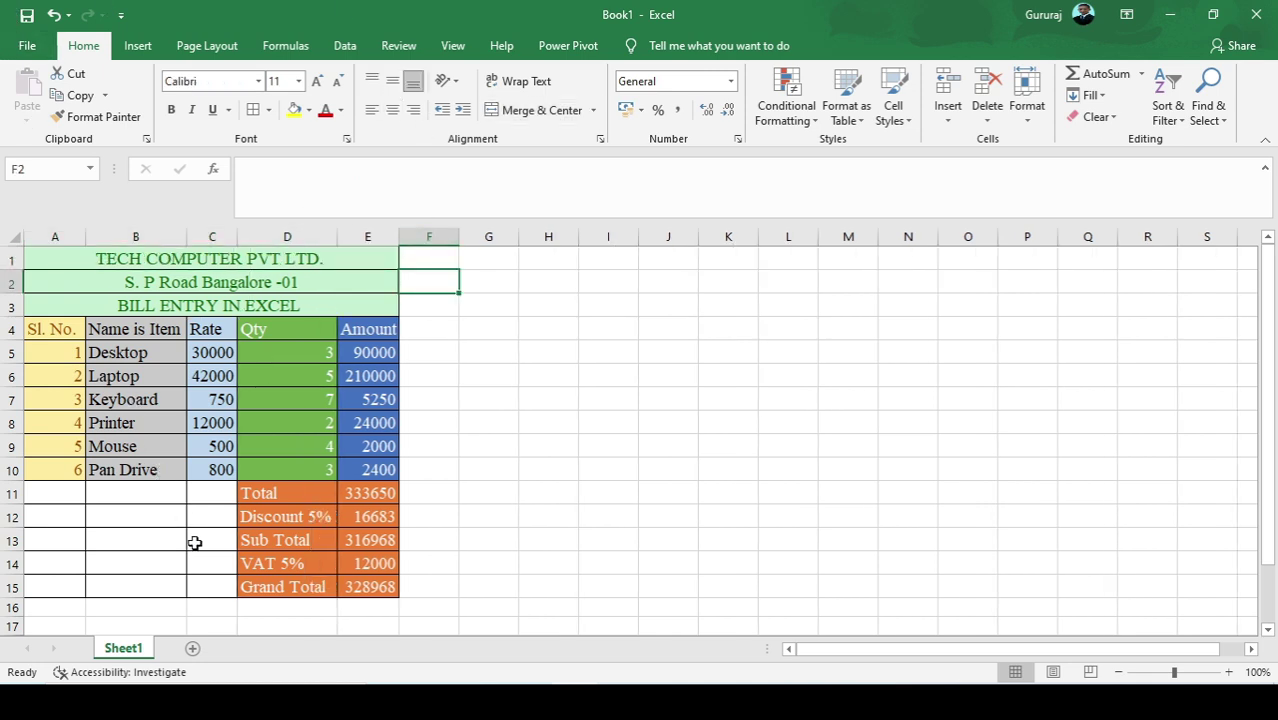
click(676, 425)
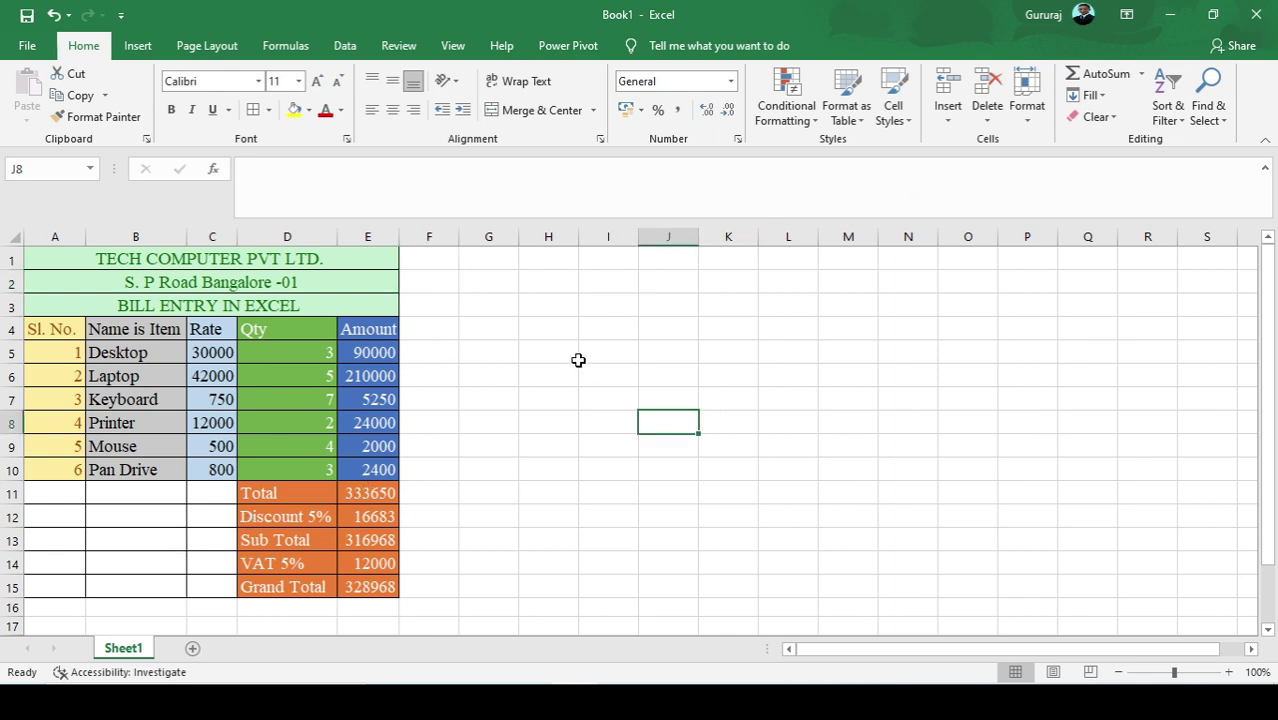
scroll(680, 560, down, 1)
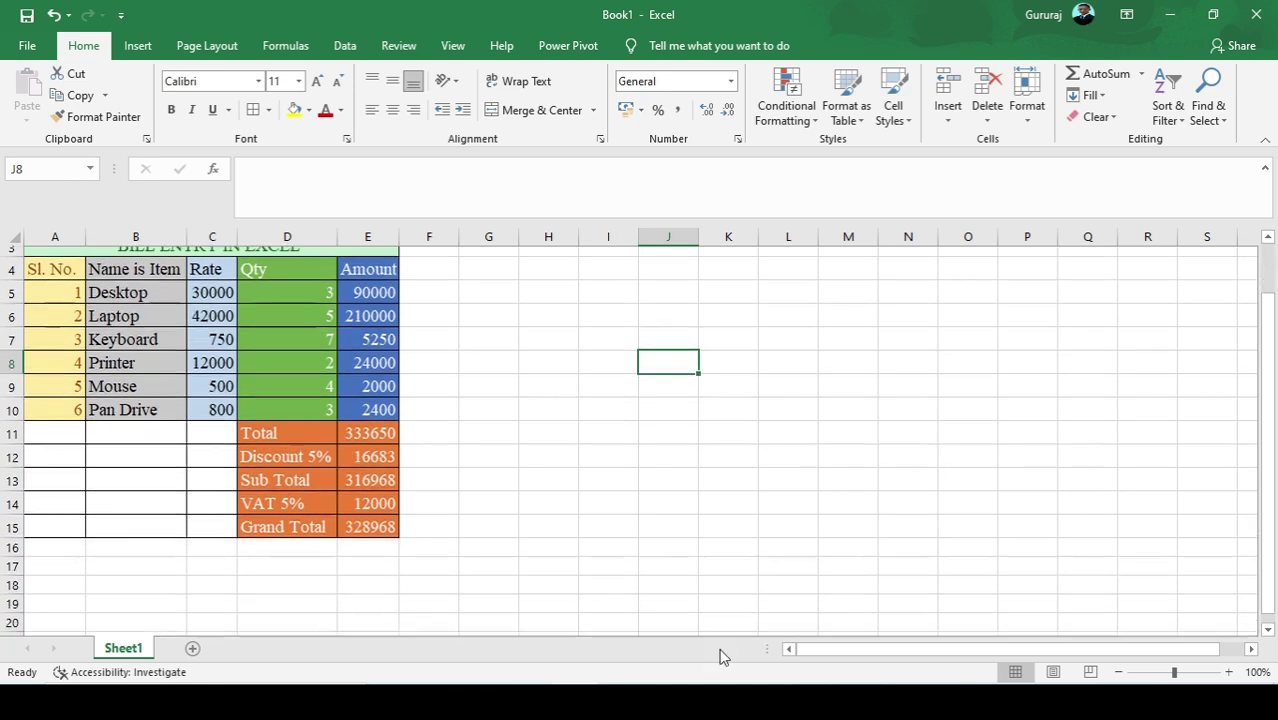
scroll(400, 300, up, 1)
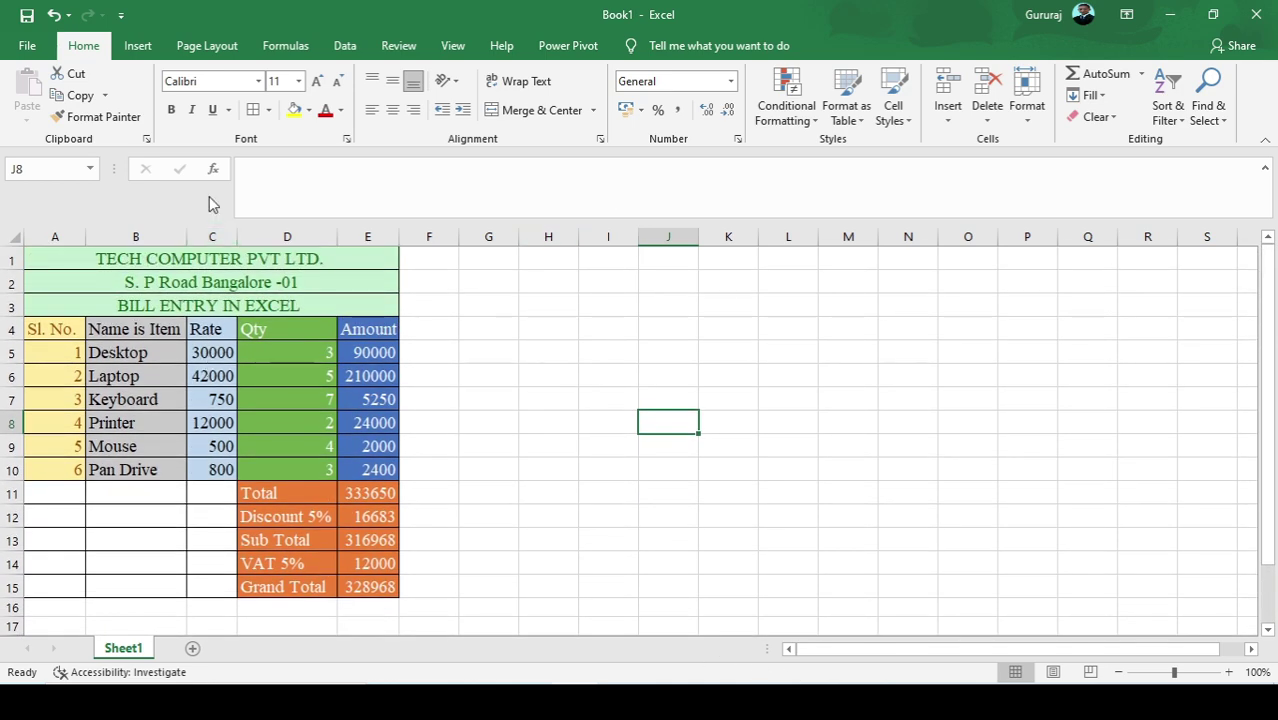
scroll(354, 499, down, 1)
scroll(345, 348, up, 1)
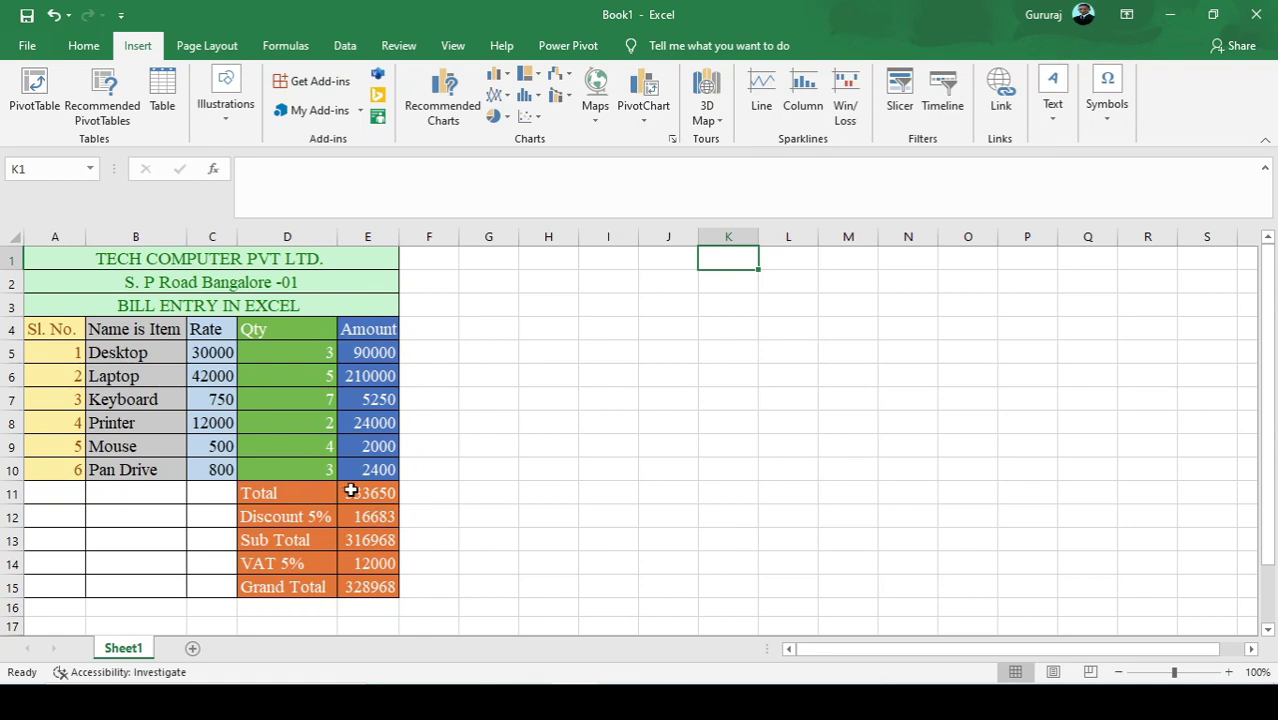
Fill the total amounts in cells E11 to E15 with the darkest theme shade of blue
drag(350, 490, 375, 584)
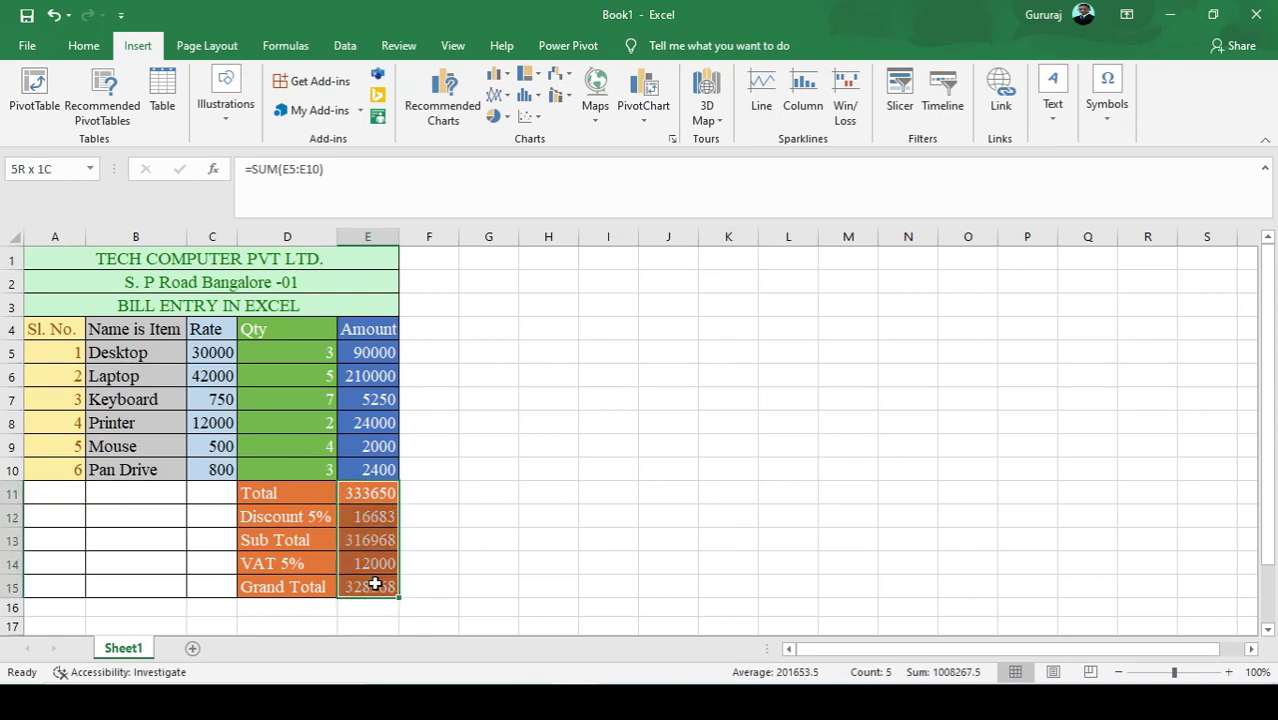
click(80, 46)
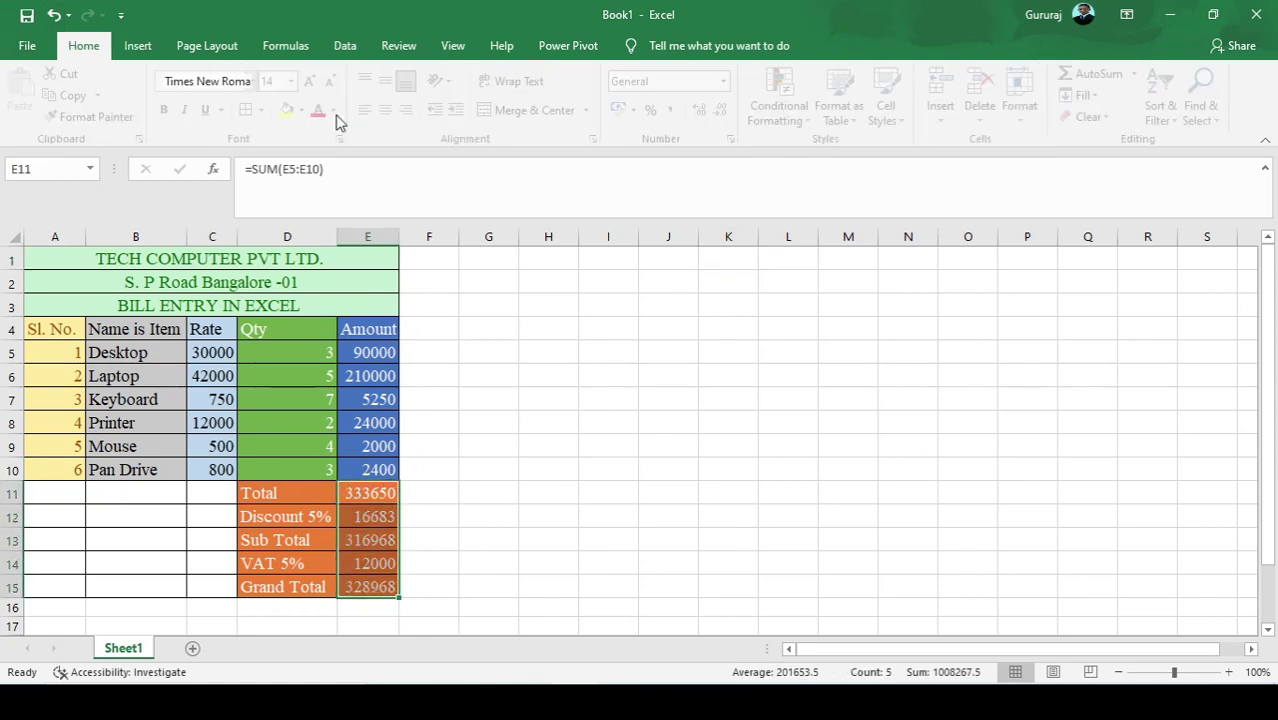
click(341, 110)
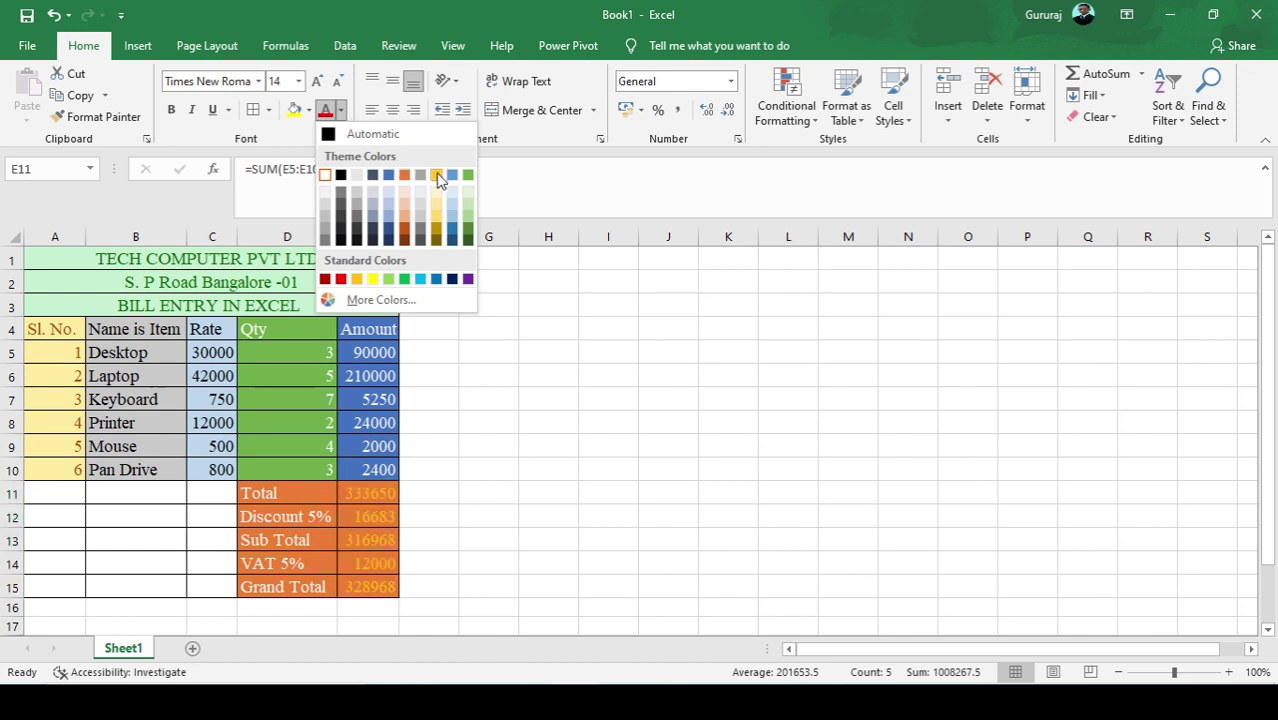
click(308, 110)
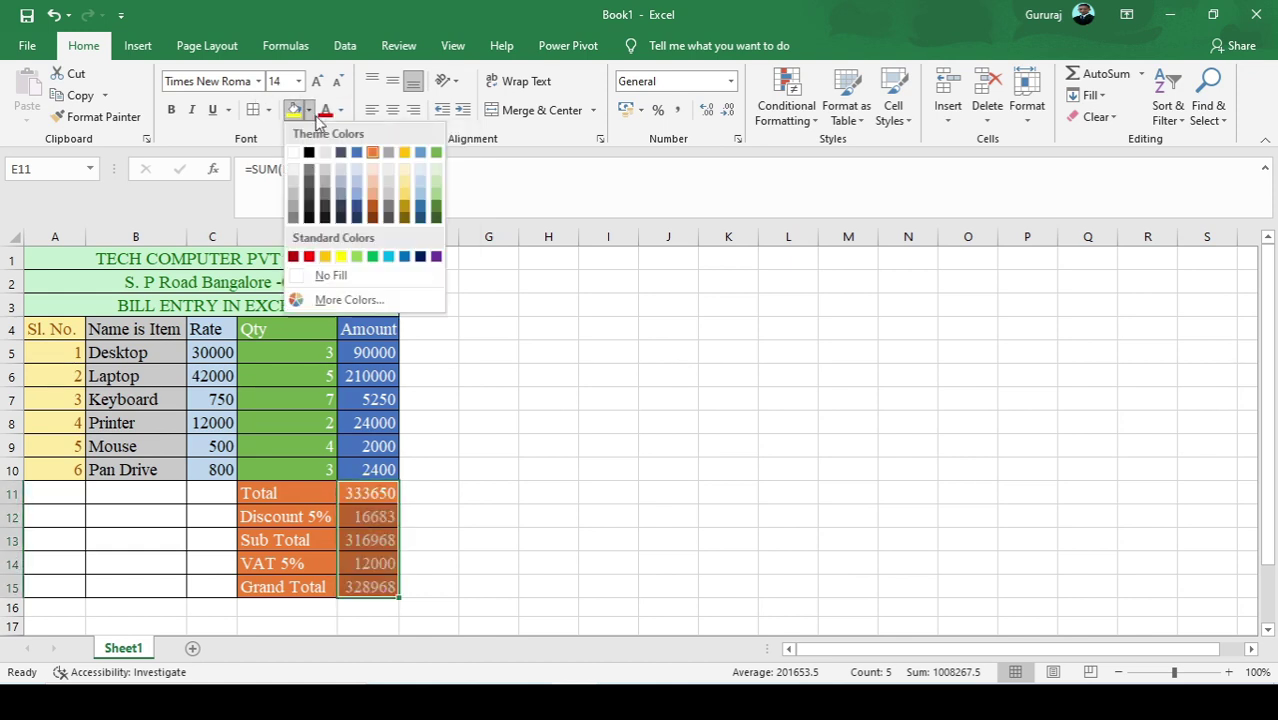
click(358, 216)
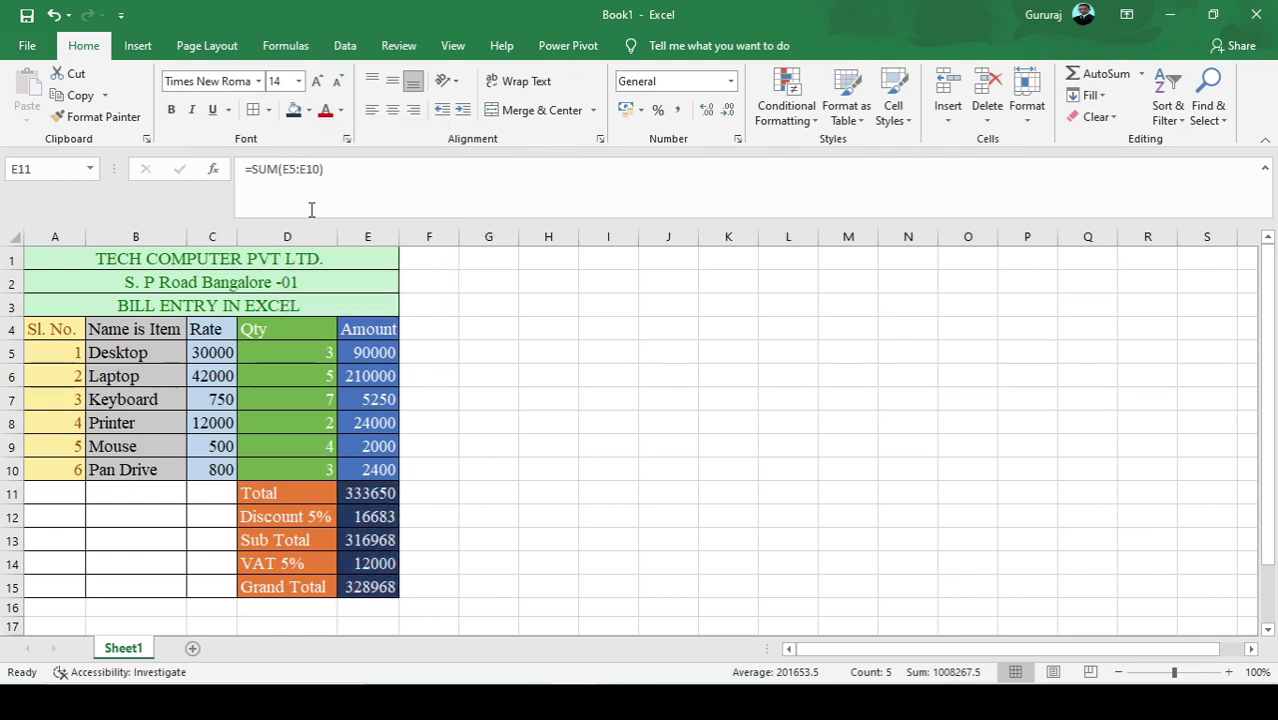
Make the header row A4 to E4 bold and centred, widening column B slightly to fit its heading
drag(43, 330, 355, 325)
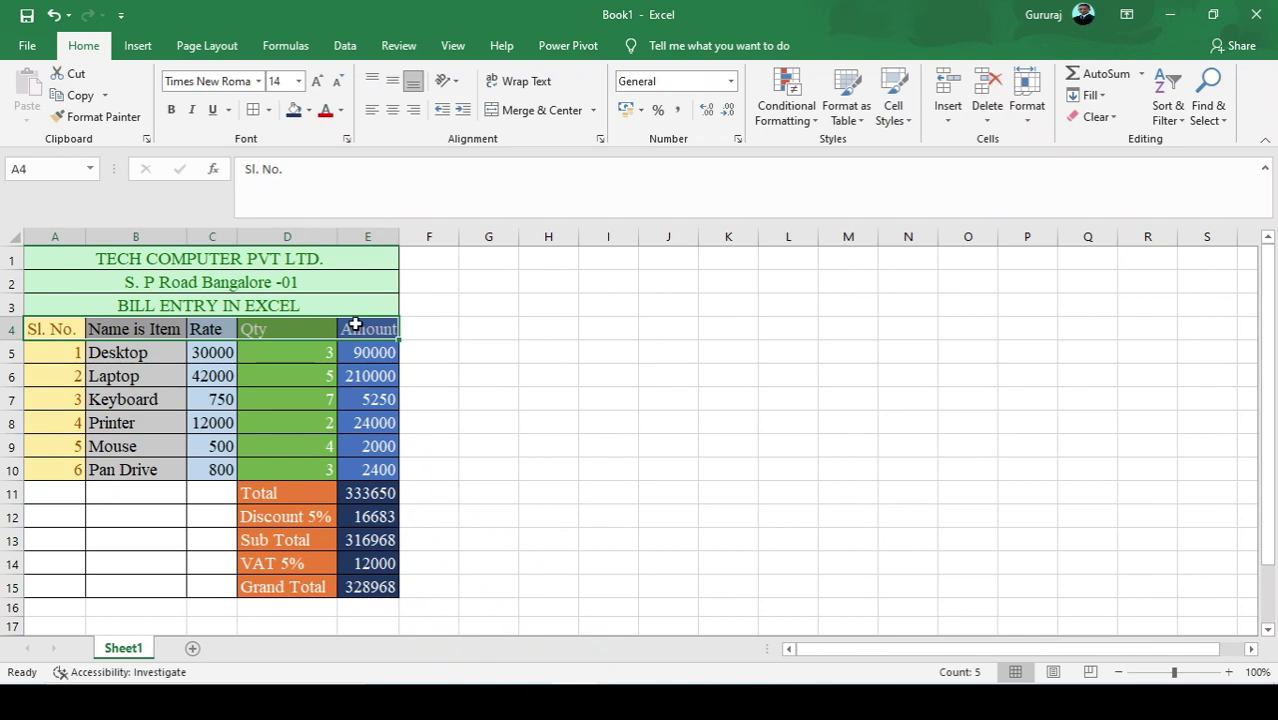
click(171, 113)
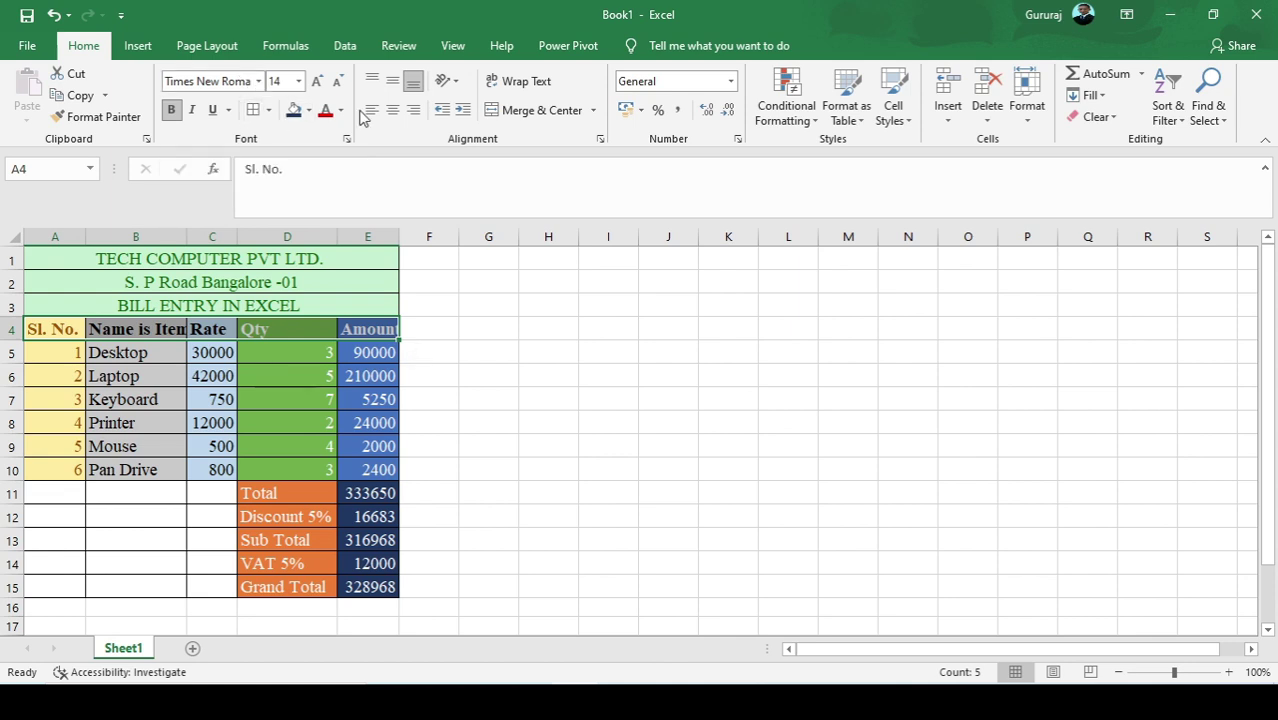
click(394, 110)
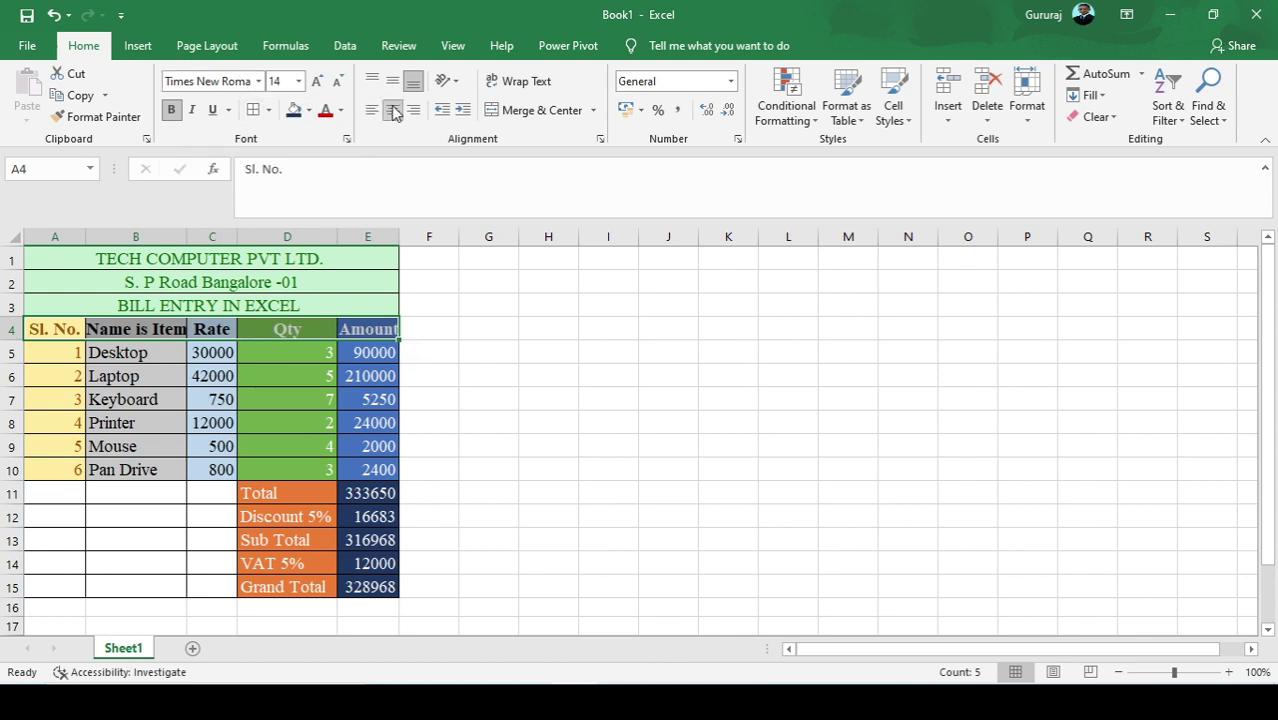
drag(181, 237, 191, 237)
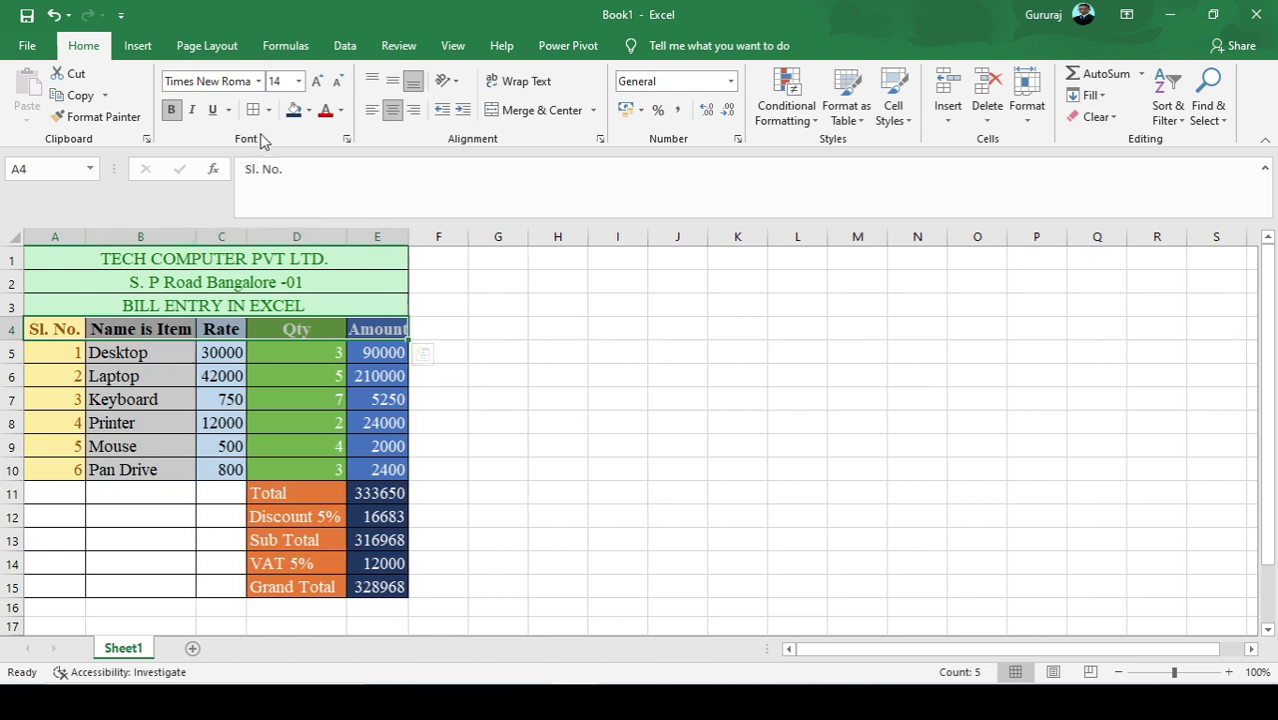
Set the font colour of the header row A4 to E4 to Automatic black
click(341, 111)
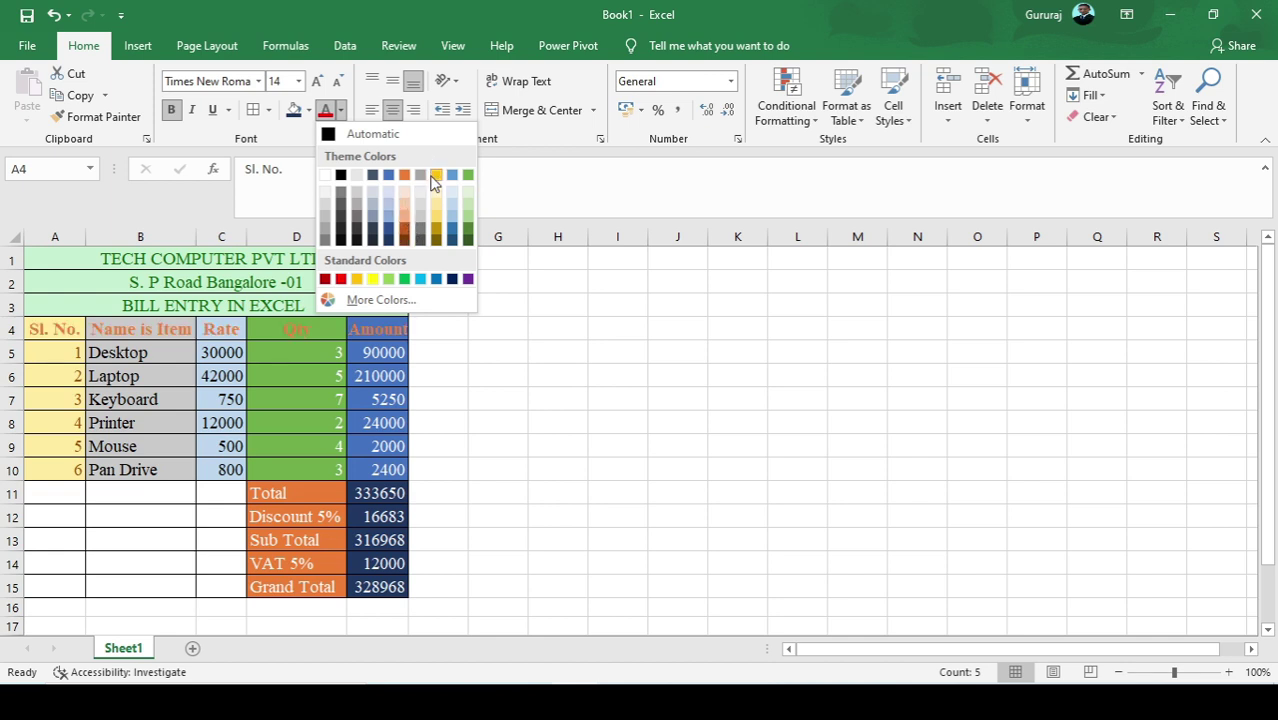
click(328, 135)
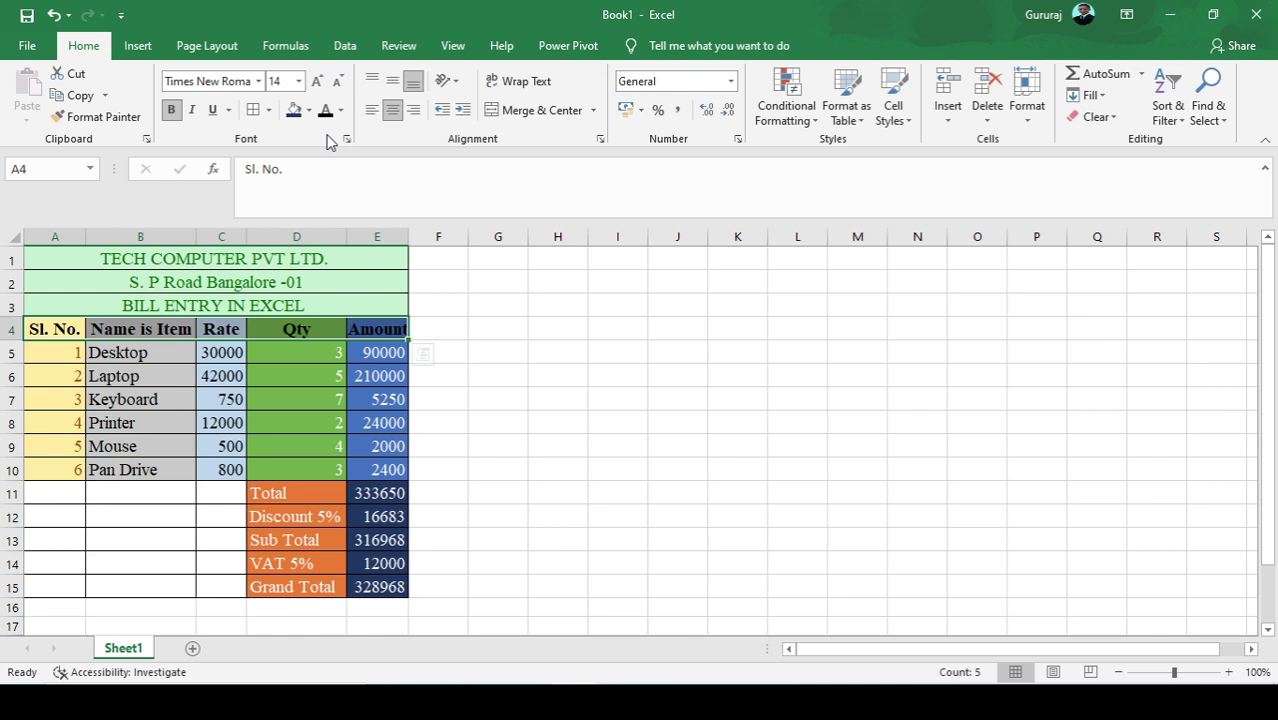
click(510, 278)
Set the font colour of the Qty and Amount values in cells D5 to E10 to black
drag(311, 353, 378, 470)
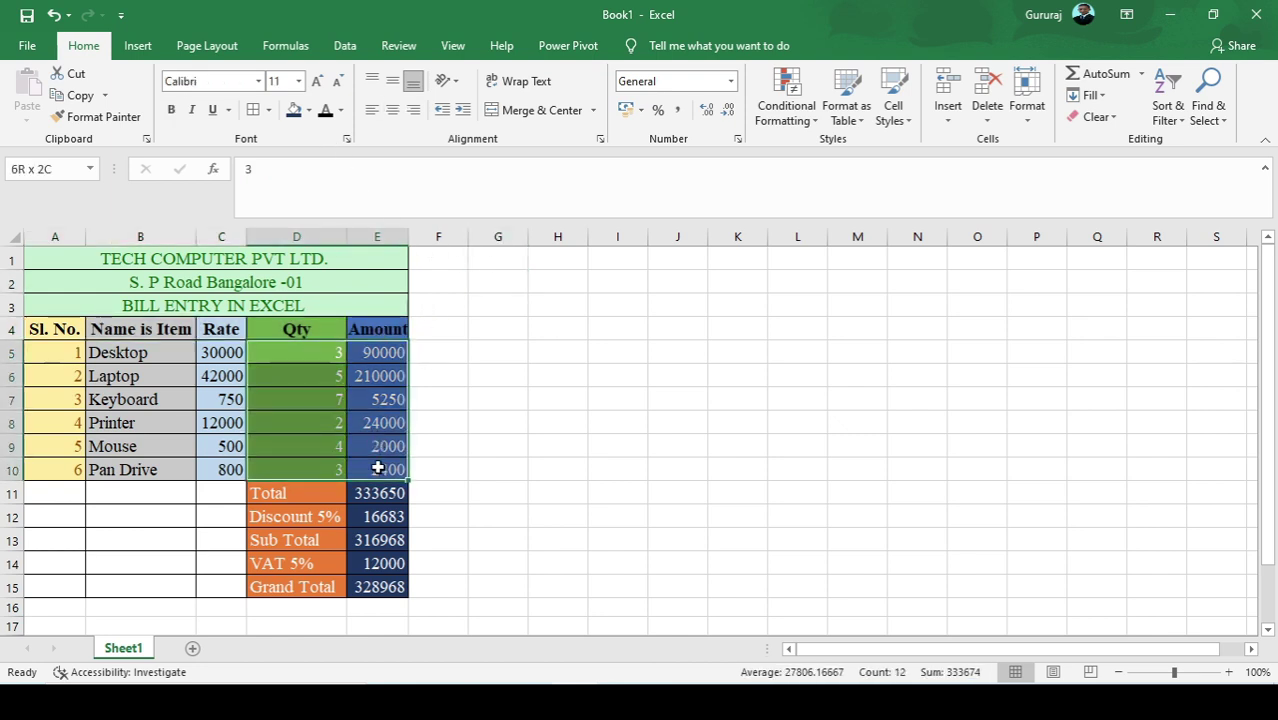
click(341, 111)
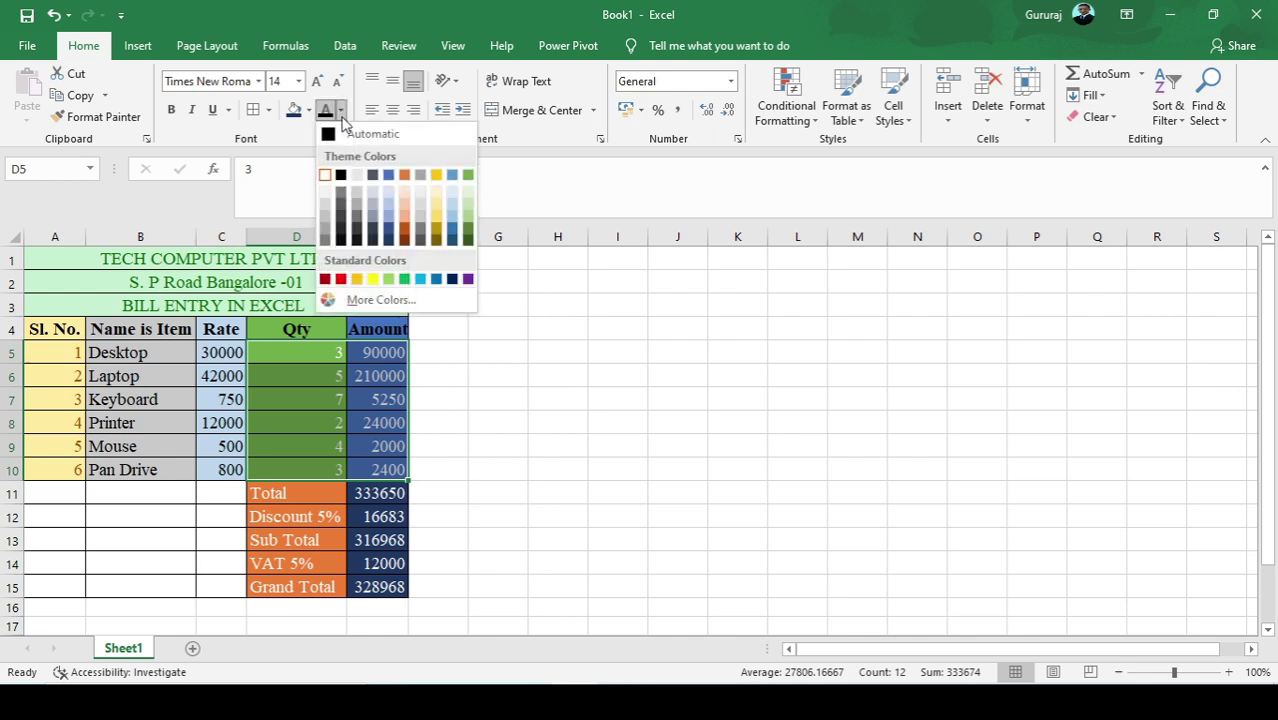
key(Escape)
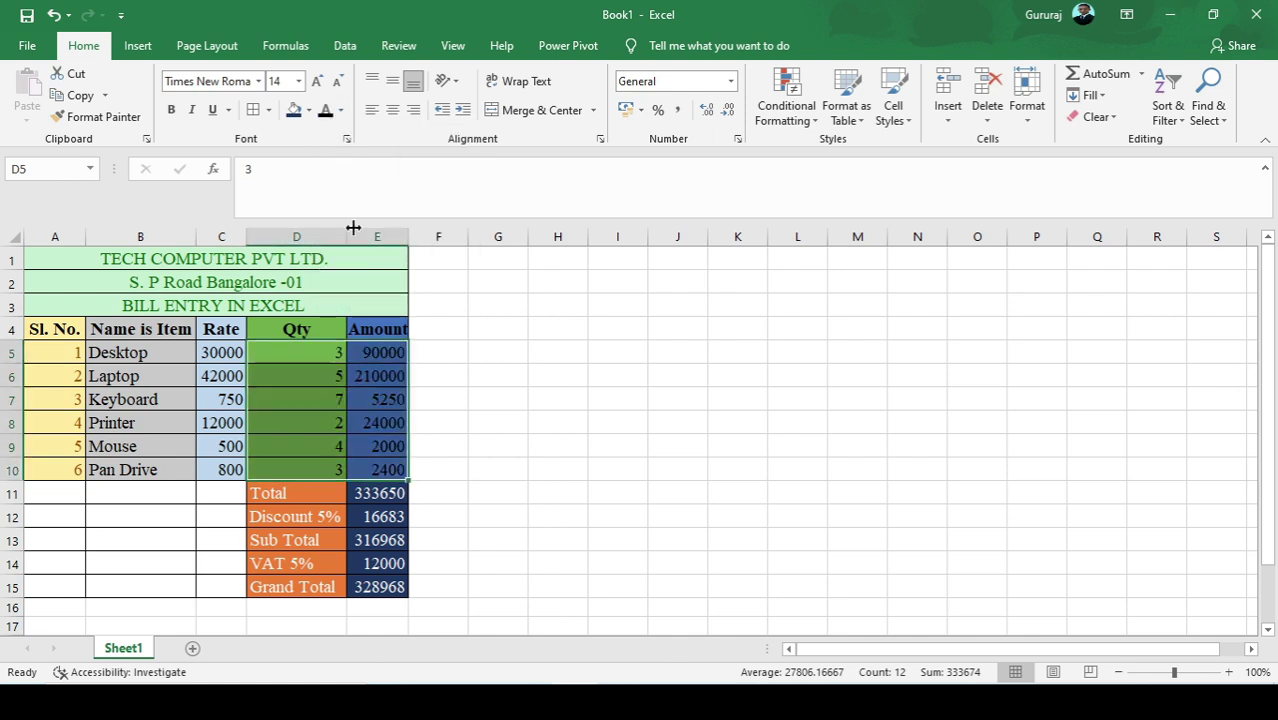
click(443, 373)
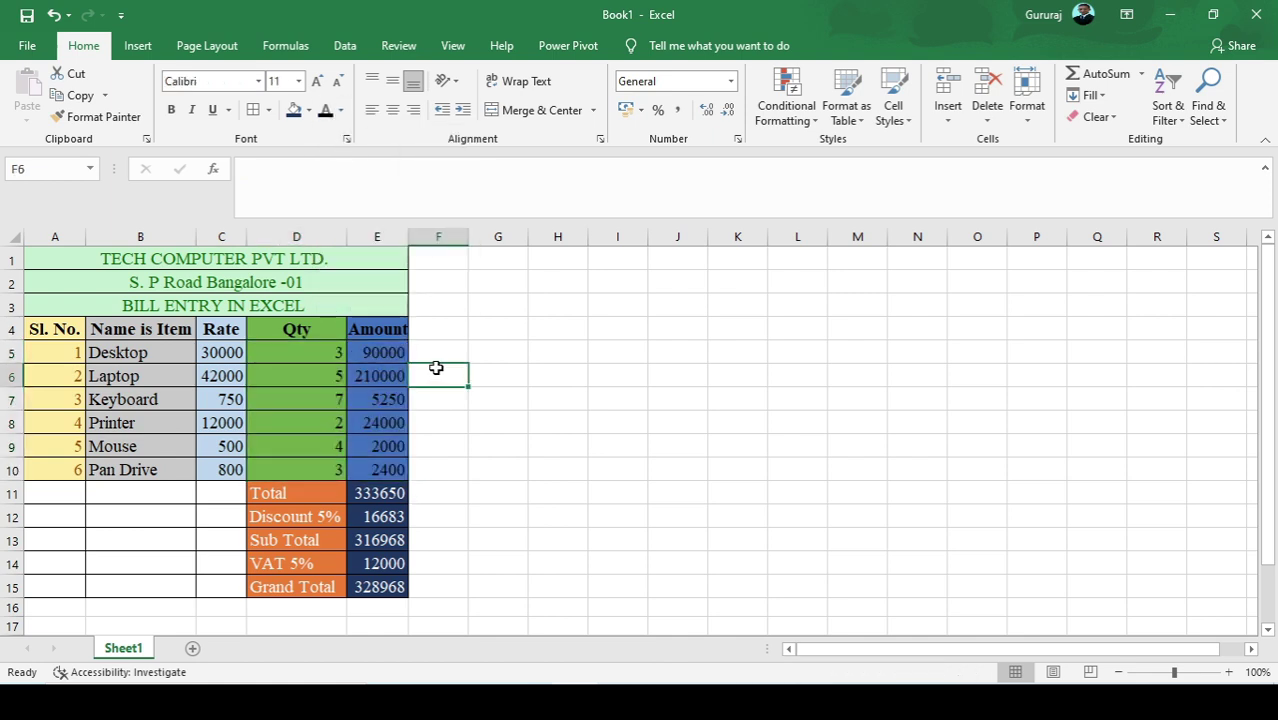
Try a black font colour on the total amounts in cells E11 to E15 and return it to white
drag(363, 492, 396, 587)
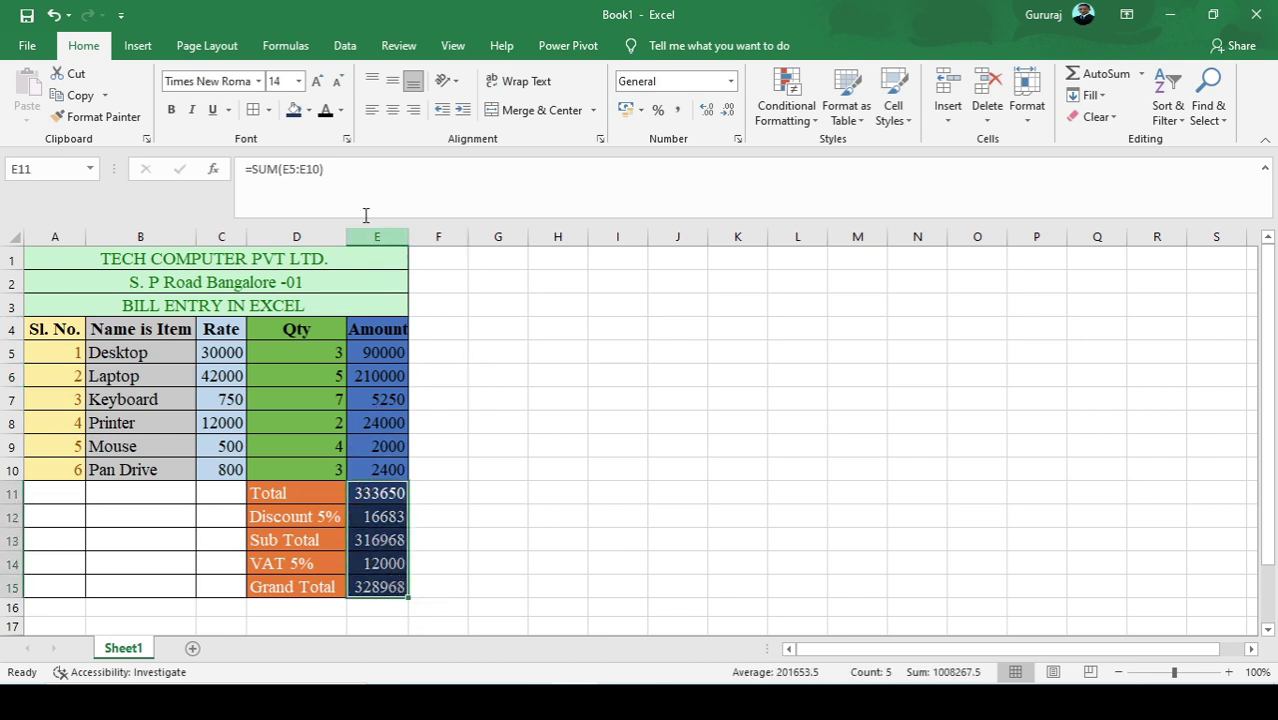
click(326, 111)
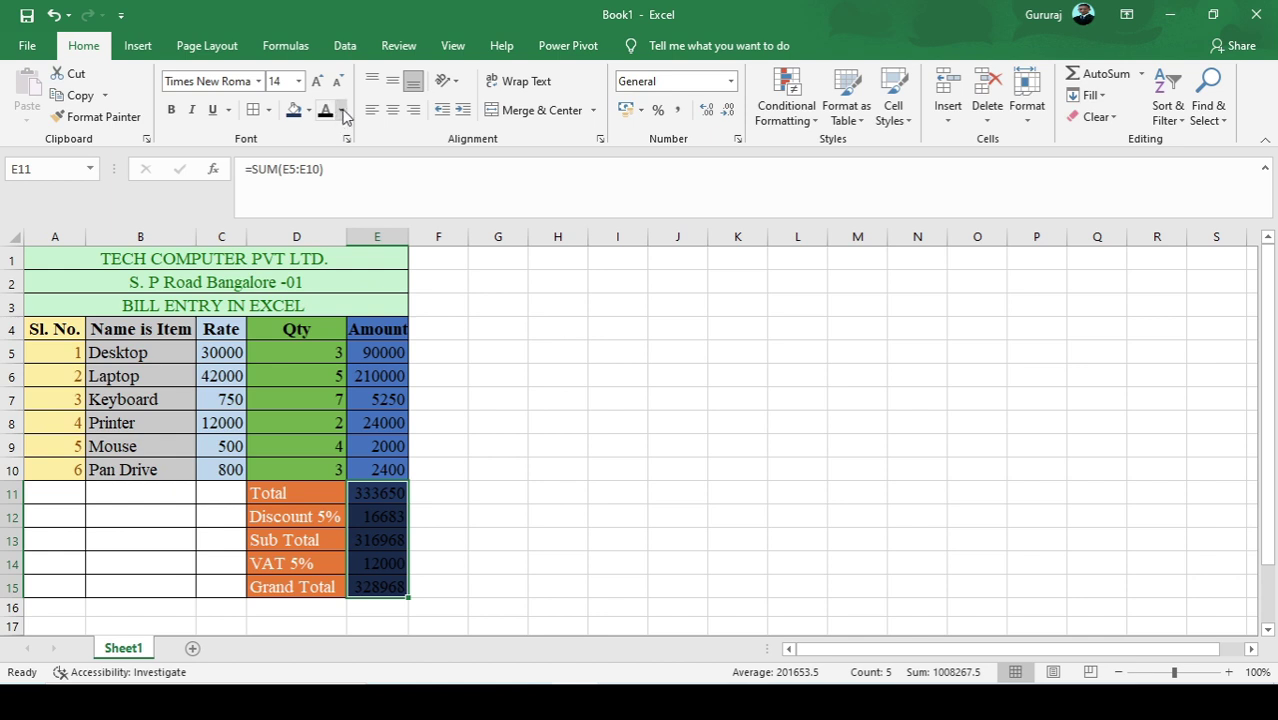
click(341, 111)
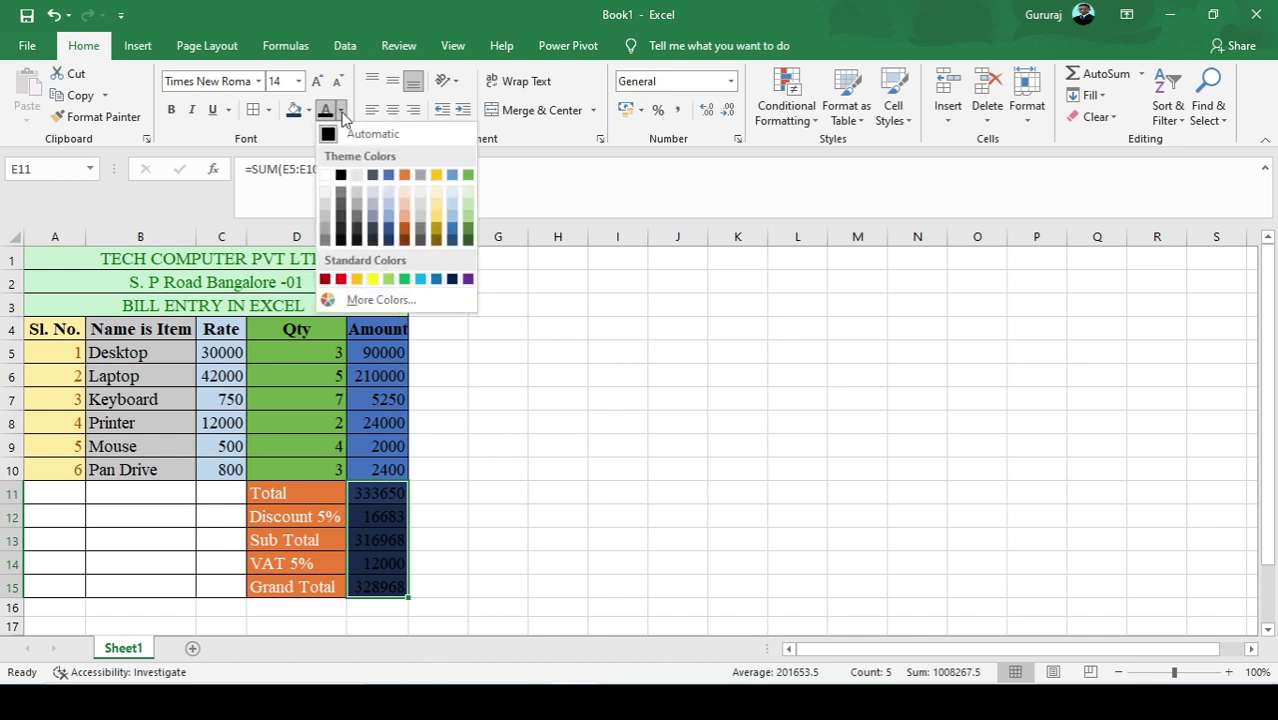
click(330, 176)
click(530, 356)
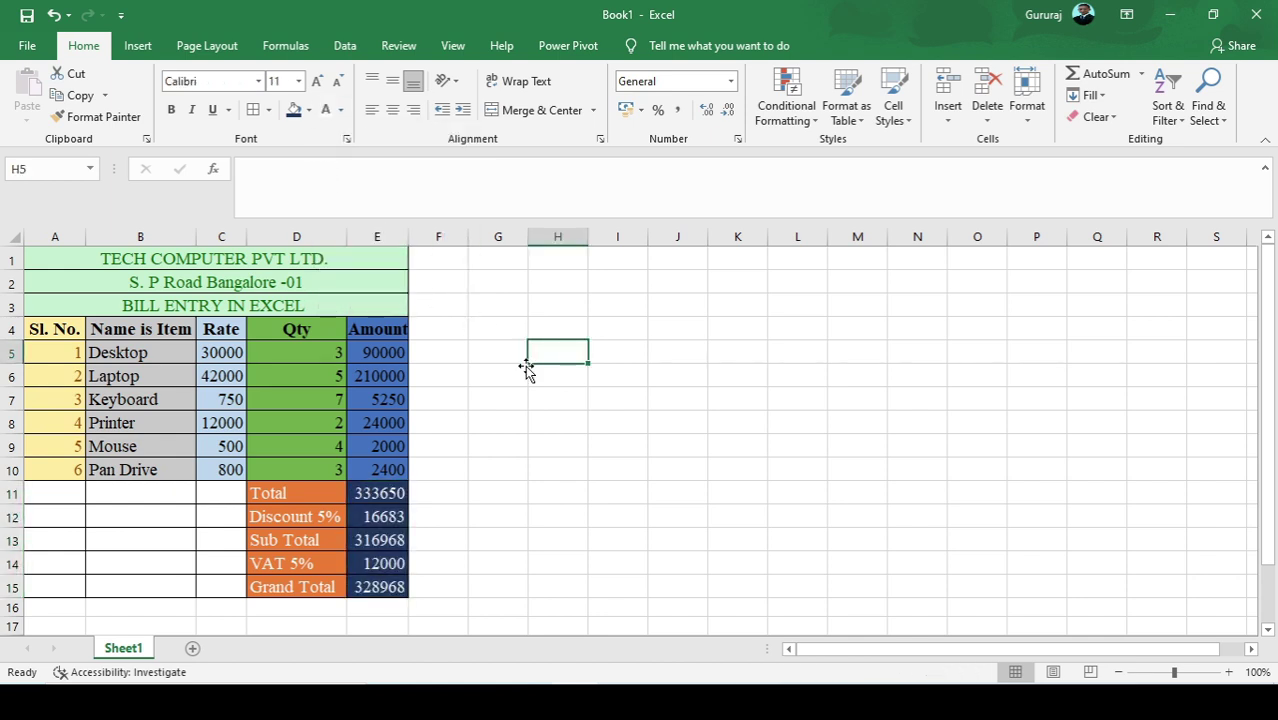